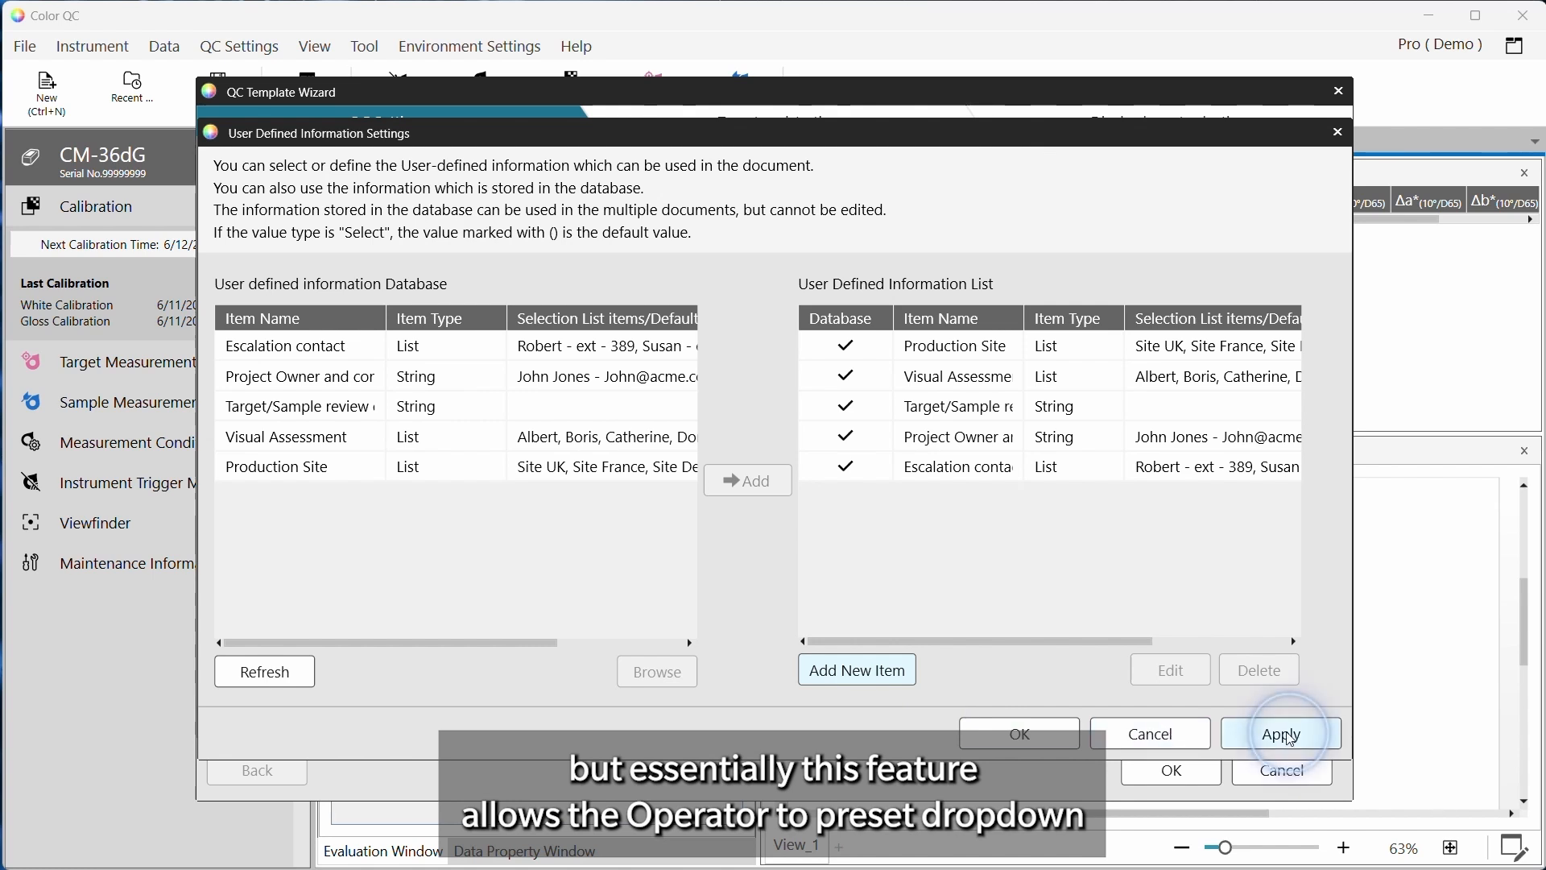
Apply the user-defined information settings and close the dialog
{"action": "left_click", "coordinate": [1281, 735]}
{"action": "left_click", "coordinate": [1042, 736]}
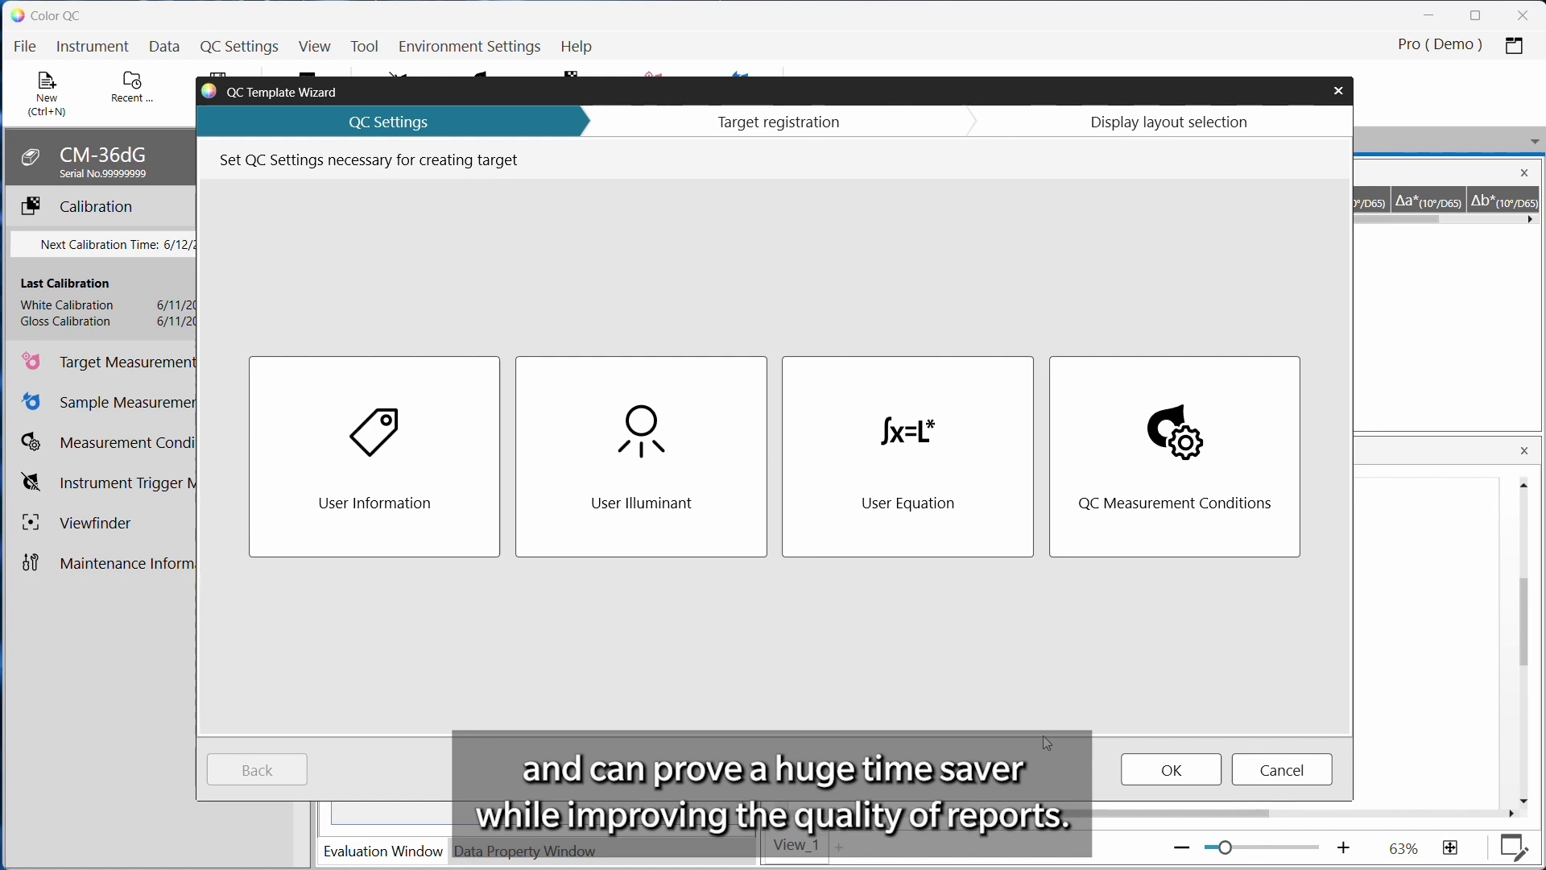
Add a user illuminant to the template by downloading Demo LED from the database, after viewing its detail
{"action": "left_click", "coordinate": [621, 504]}
{"action": "left_click", "coordinate": [389, 165]}
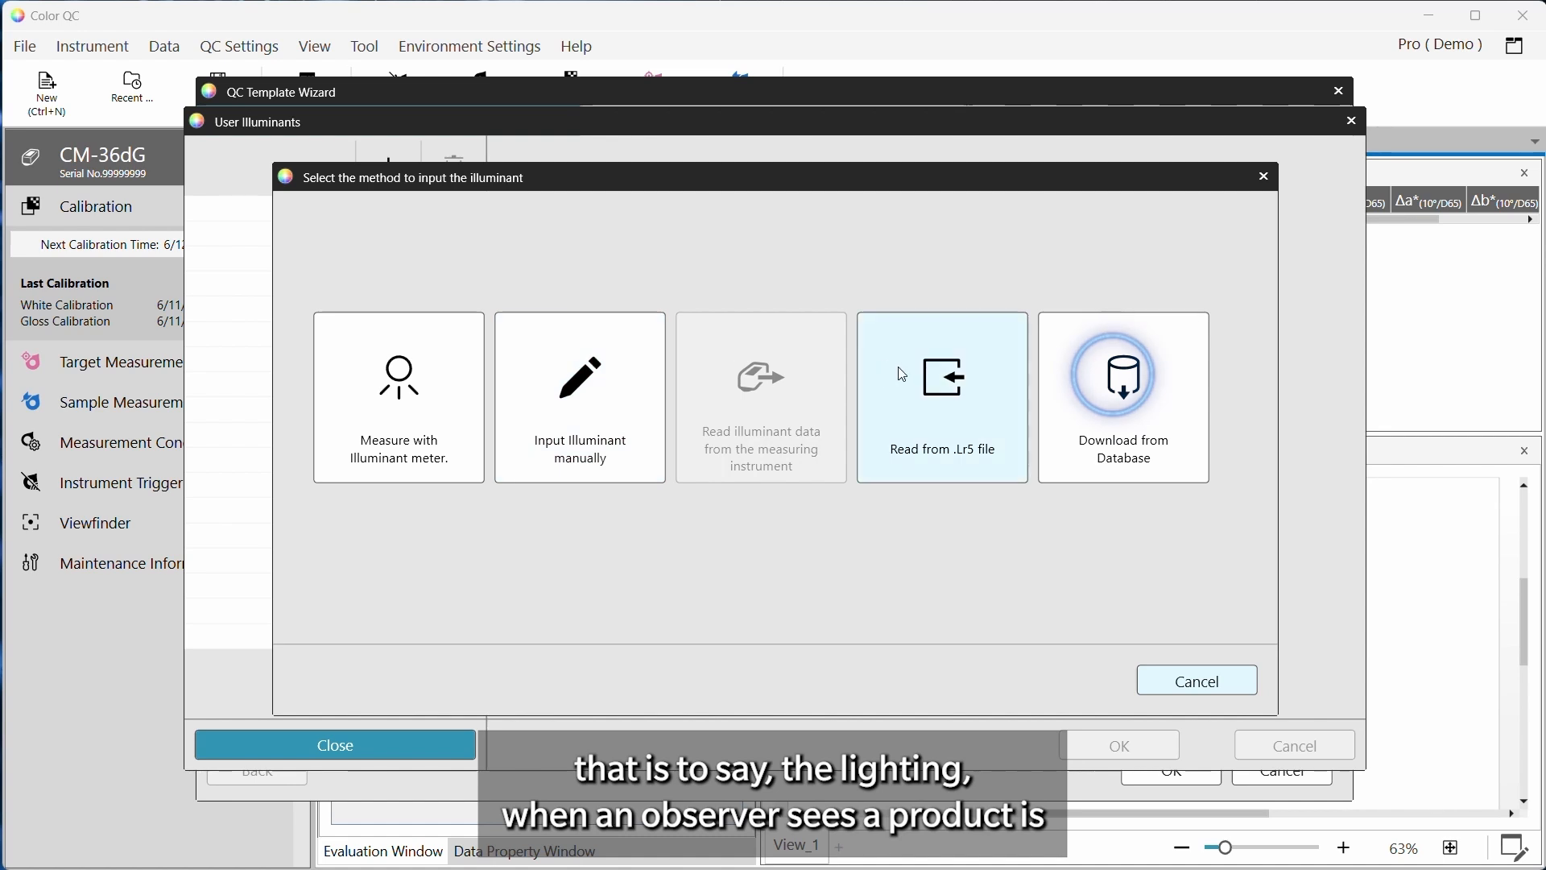
{"action": "left_click", "coordinate": [1051, 381]}
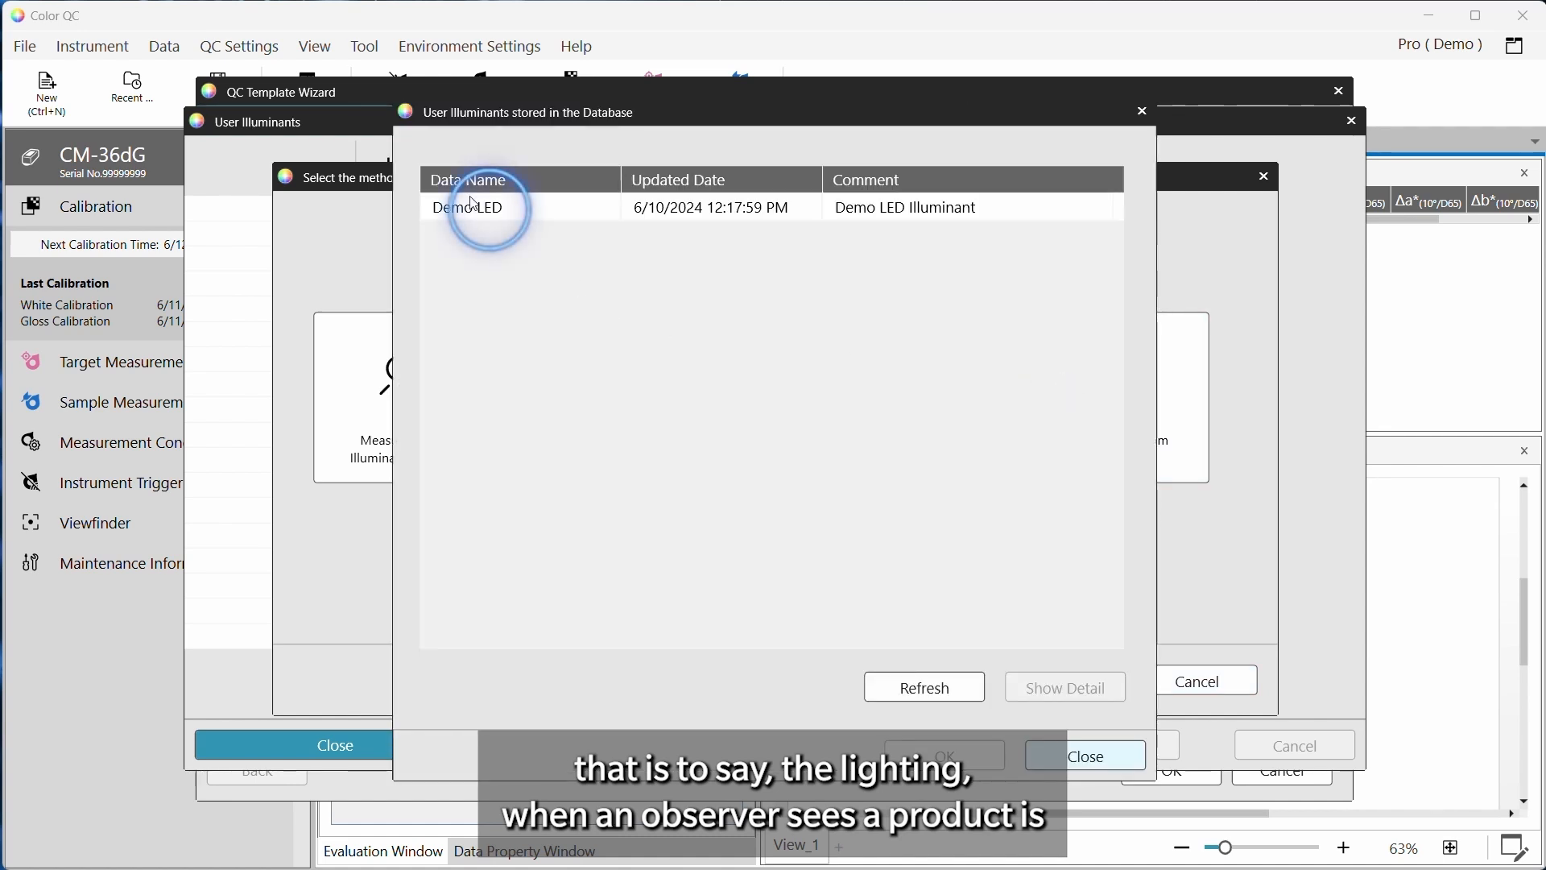
{"action": "double_click", "coordinate": [481, 211]}
{"action": "left_click", "coordinate": [1133, 741]}
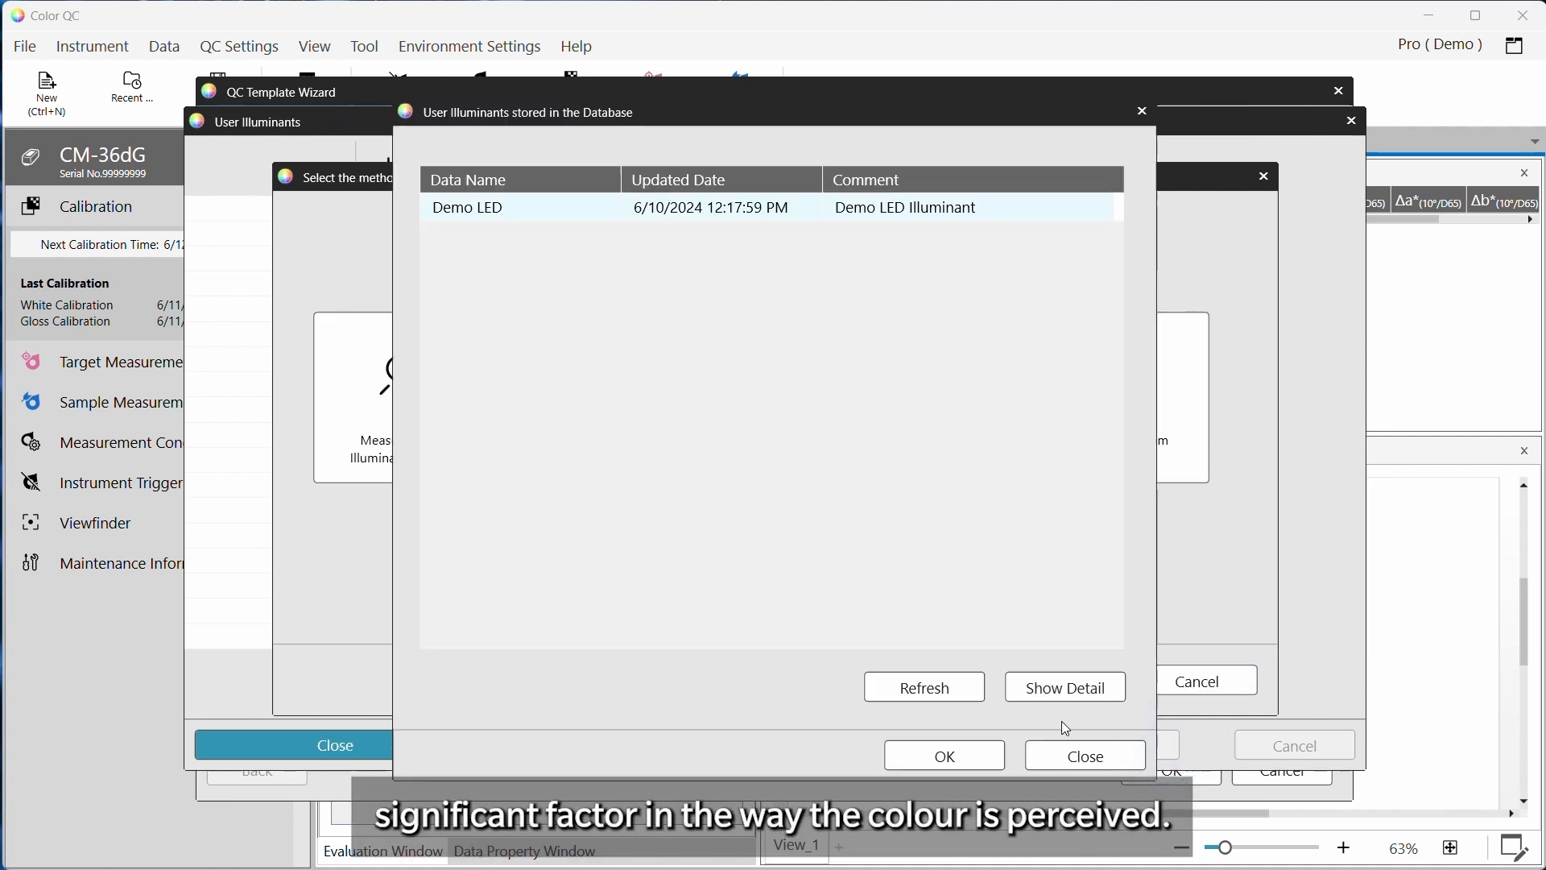
{"action": "left_click", "coordinate": [946, 753]}
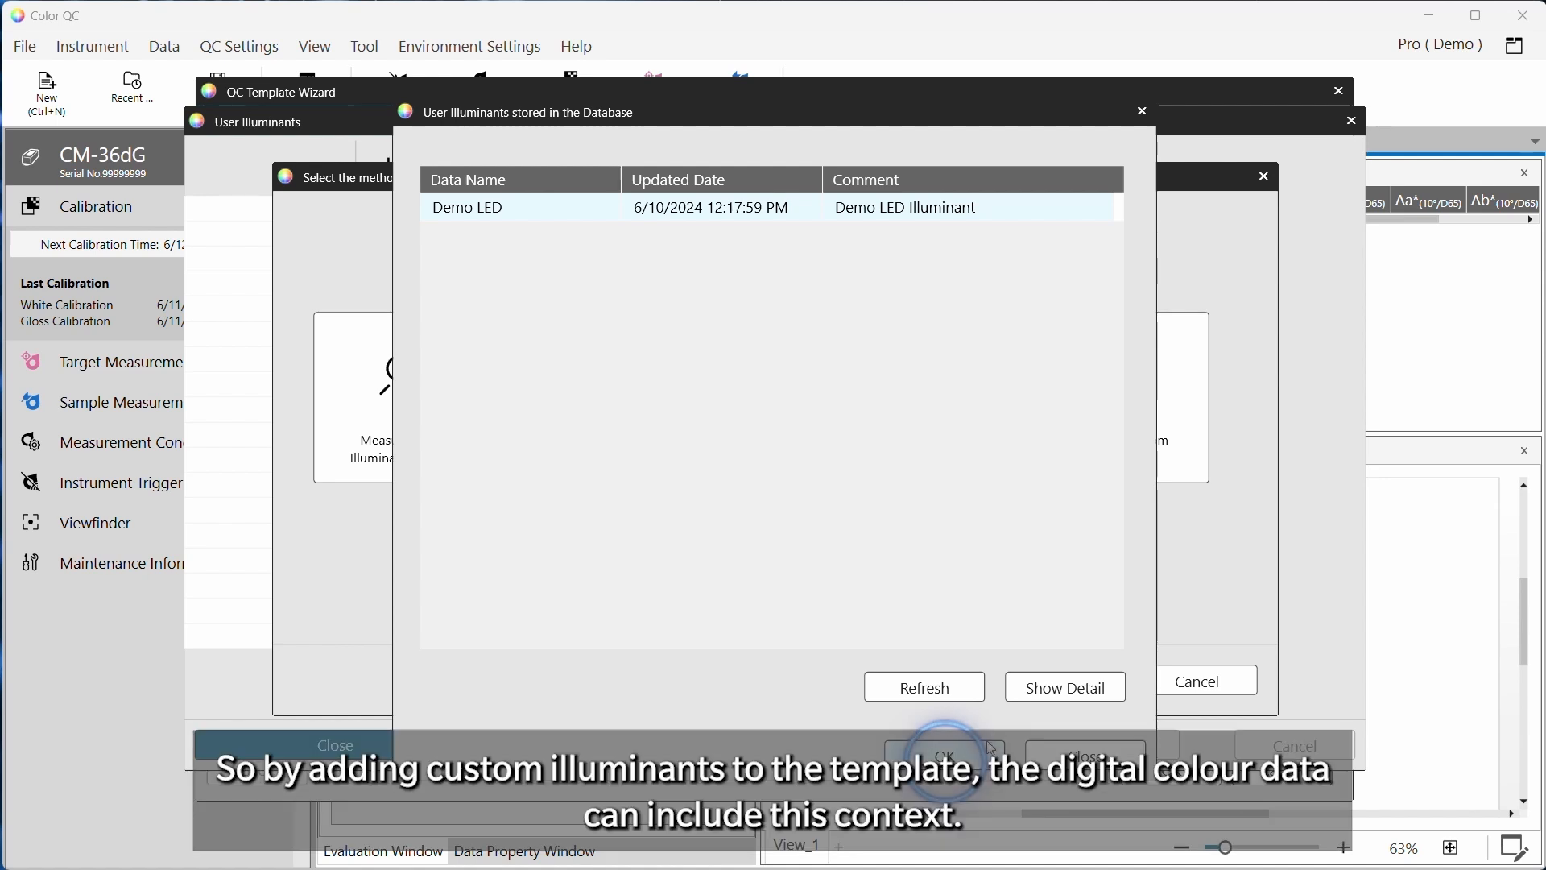
Close the User Illuminants window, applying the changes
{"action": "left_click", "coordinate": [702, 533]}
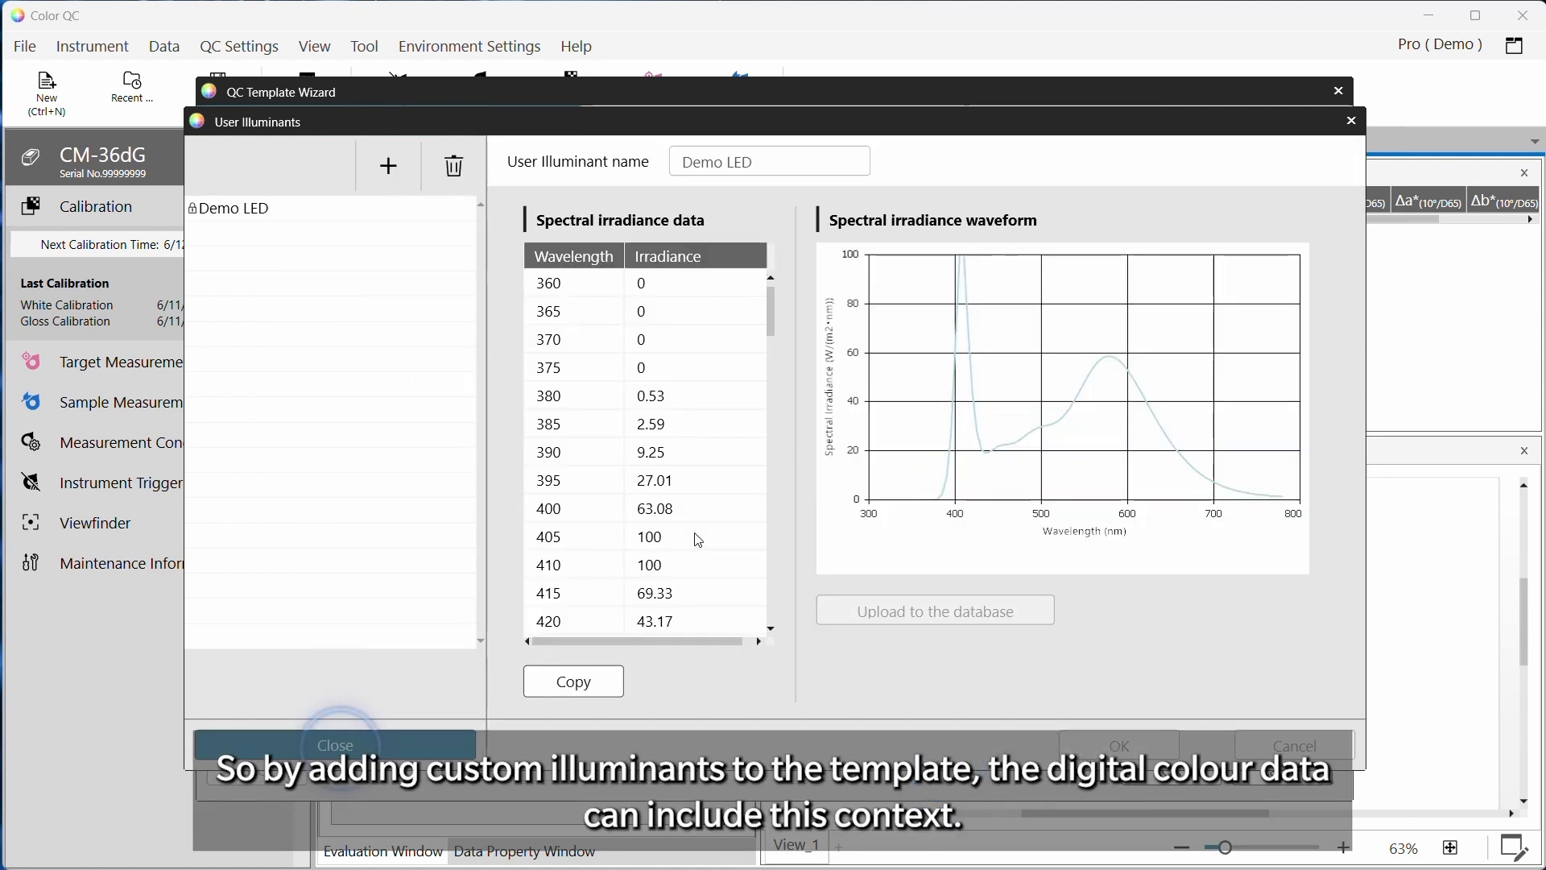
{"action": "left_click", "coordinate": [384, 749]}
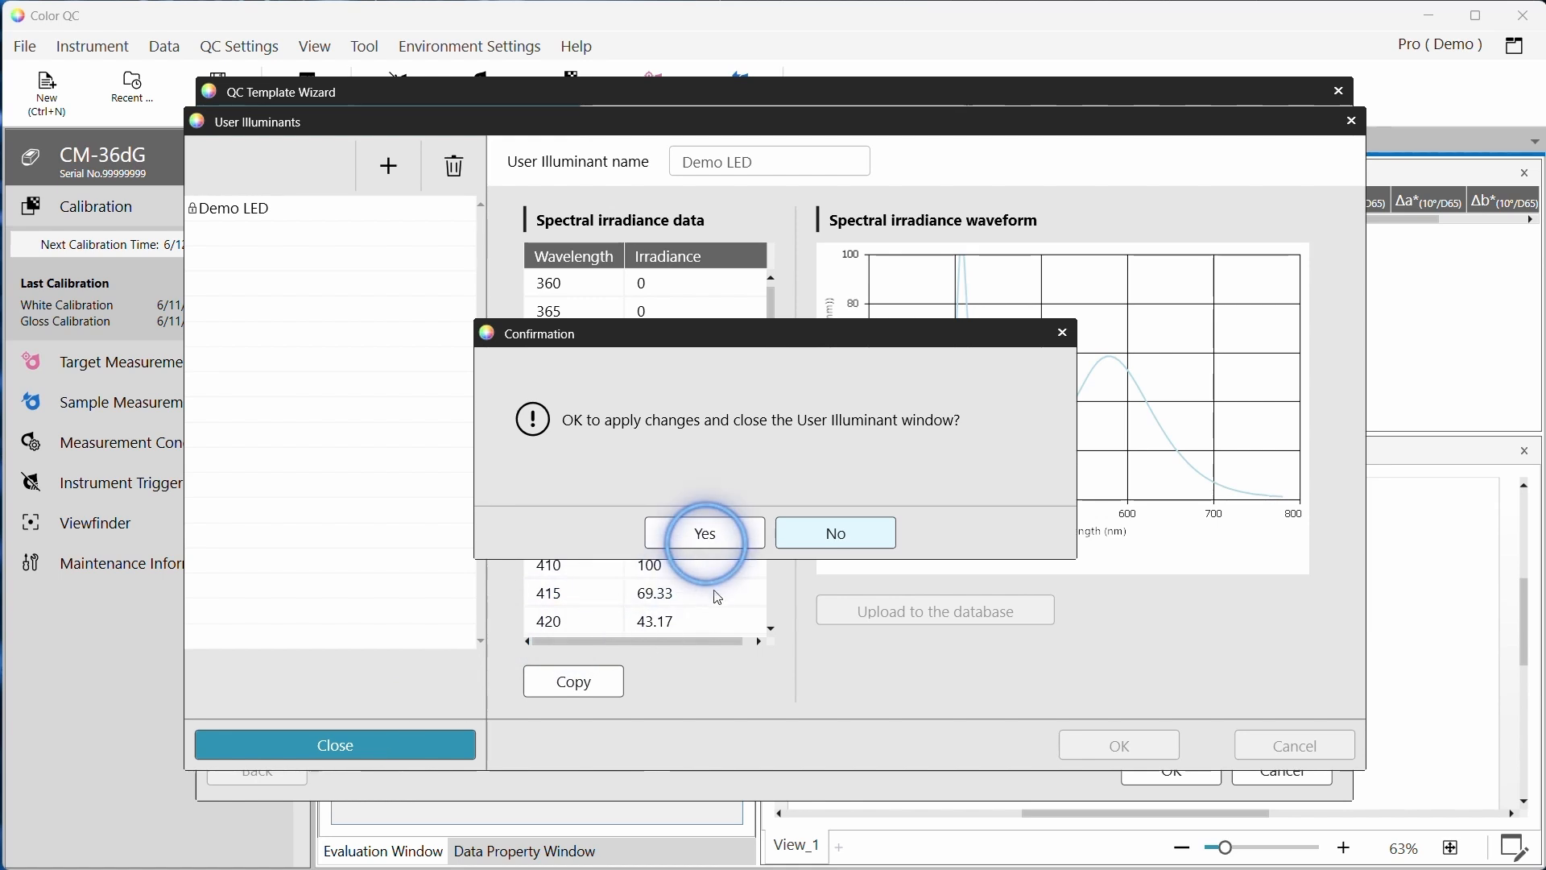
{"action": "left_click", "coordinate": [707, 535]}
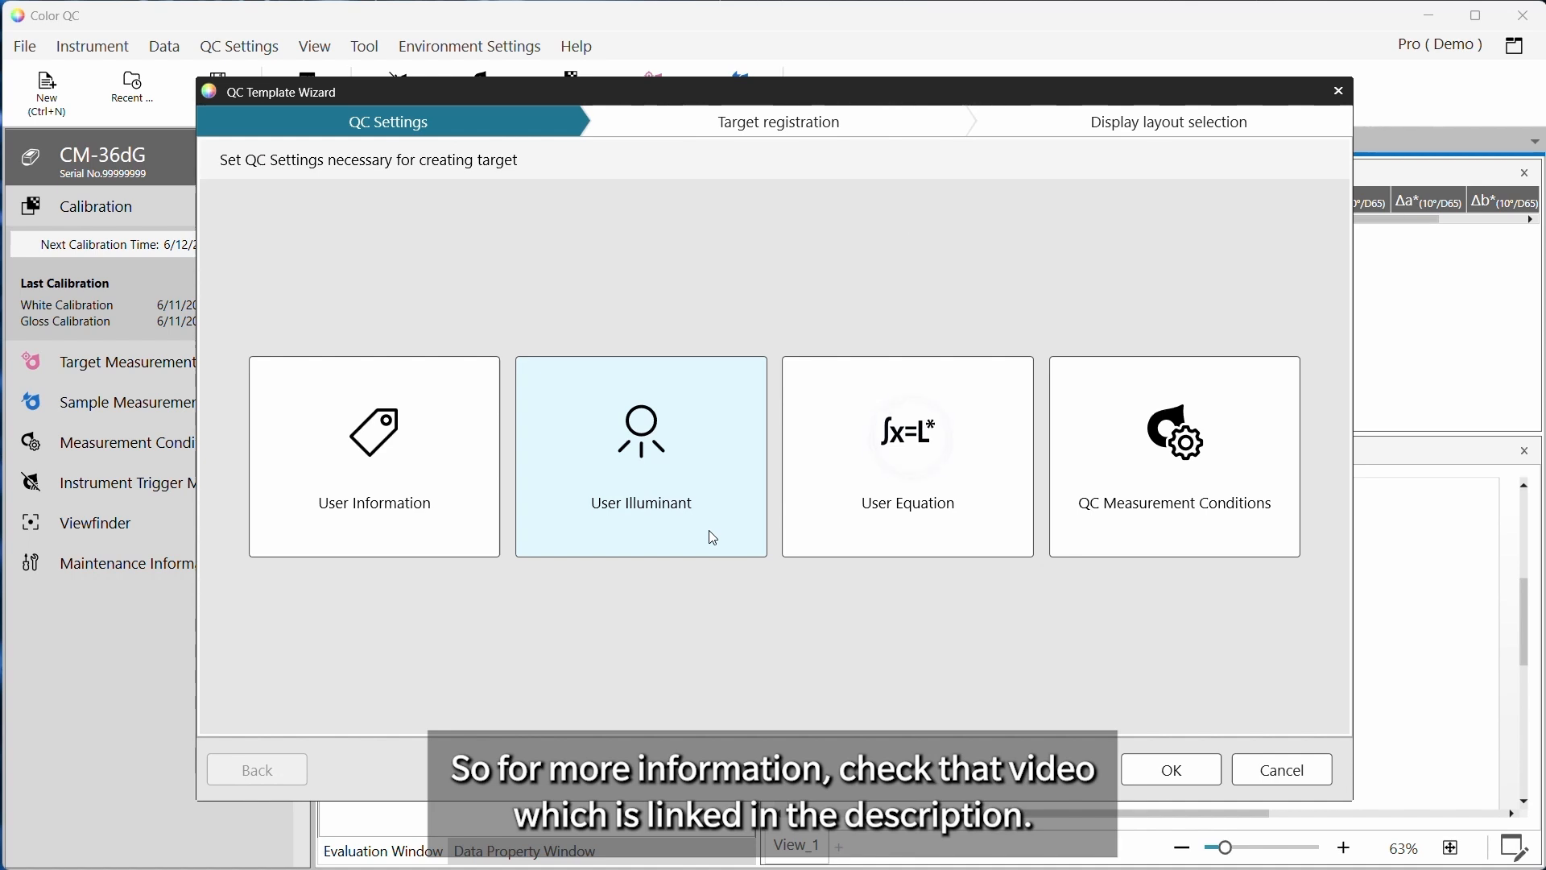
Try adding a new user equation, then discard the edit and close the User Equation settings
{"action": "left_click", "coordinate": [845, 473]}
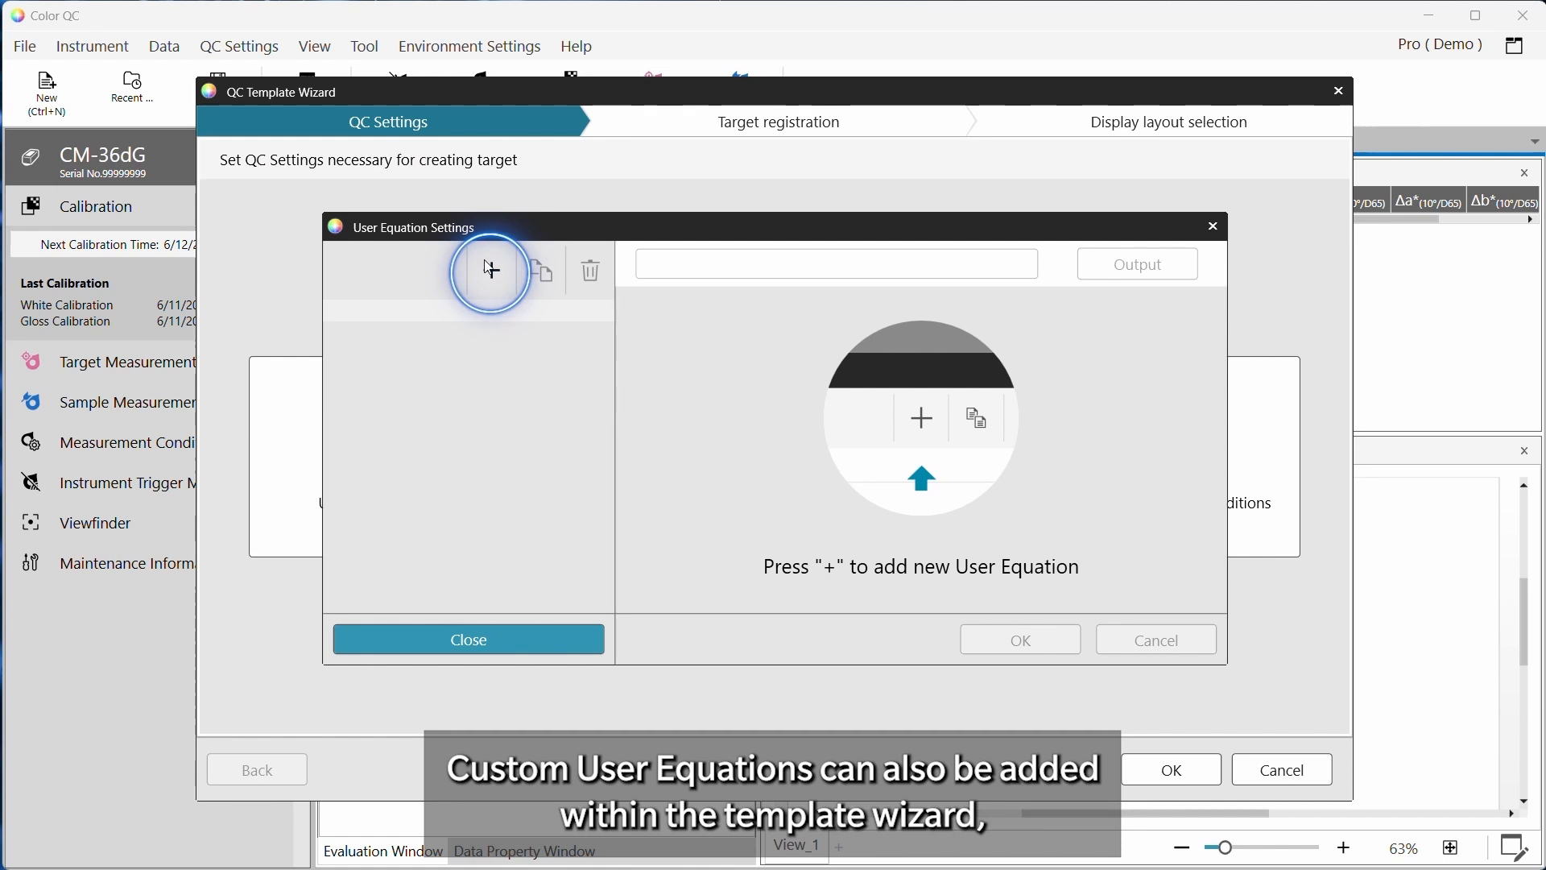
{"action": "left_click", "coordinate": [491, 270]}
{"action": "left_click", "coordinate": [620, 407]}
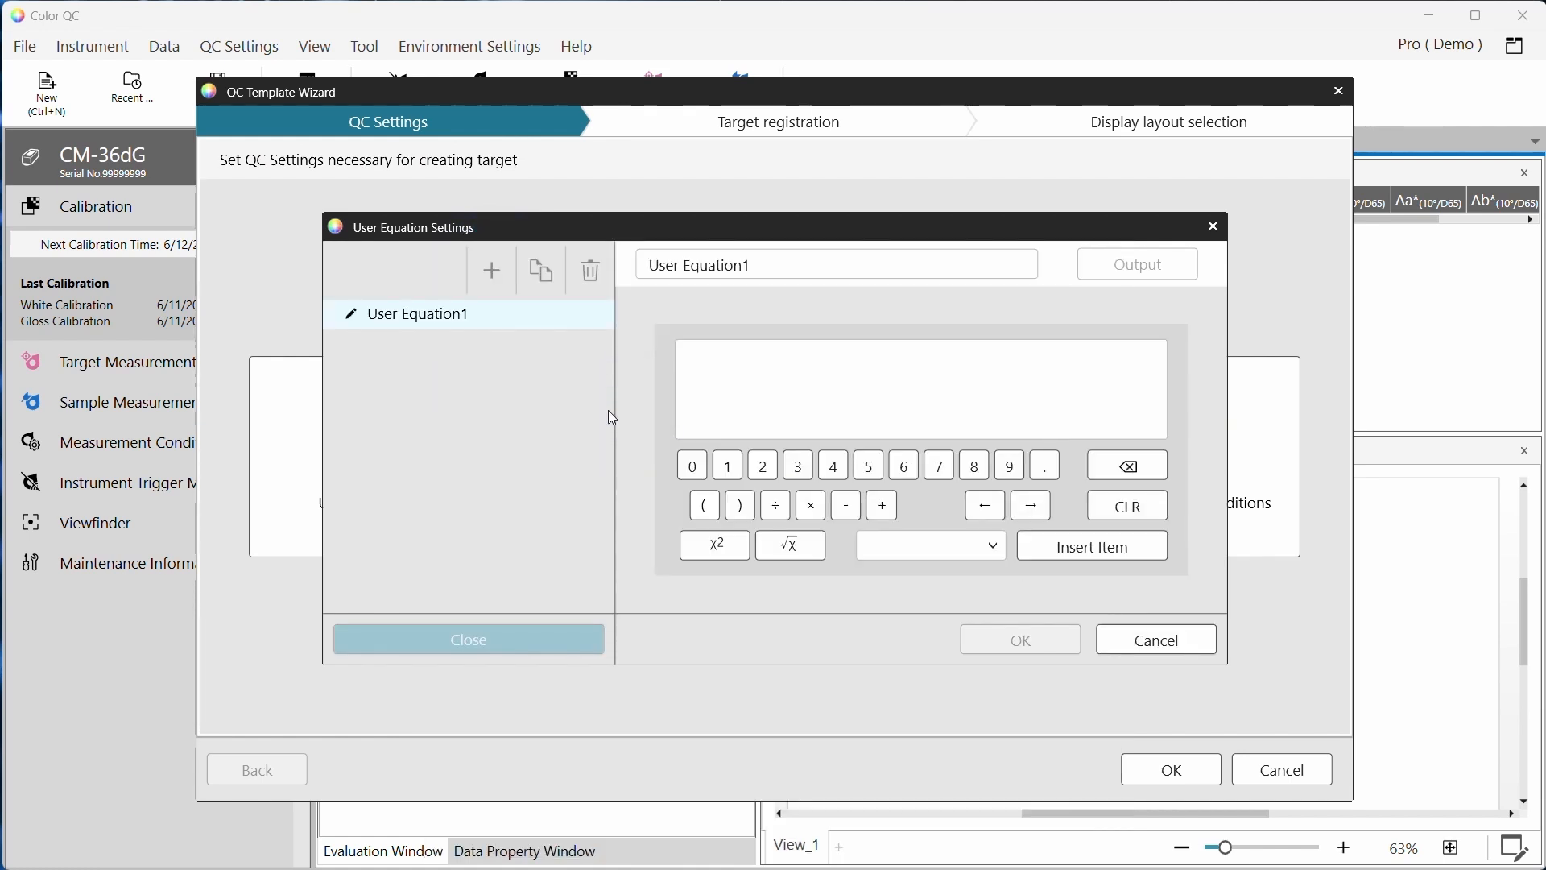
{"action": "left_click", "coordinate": [1180, 645]}
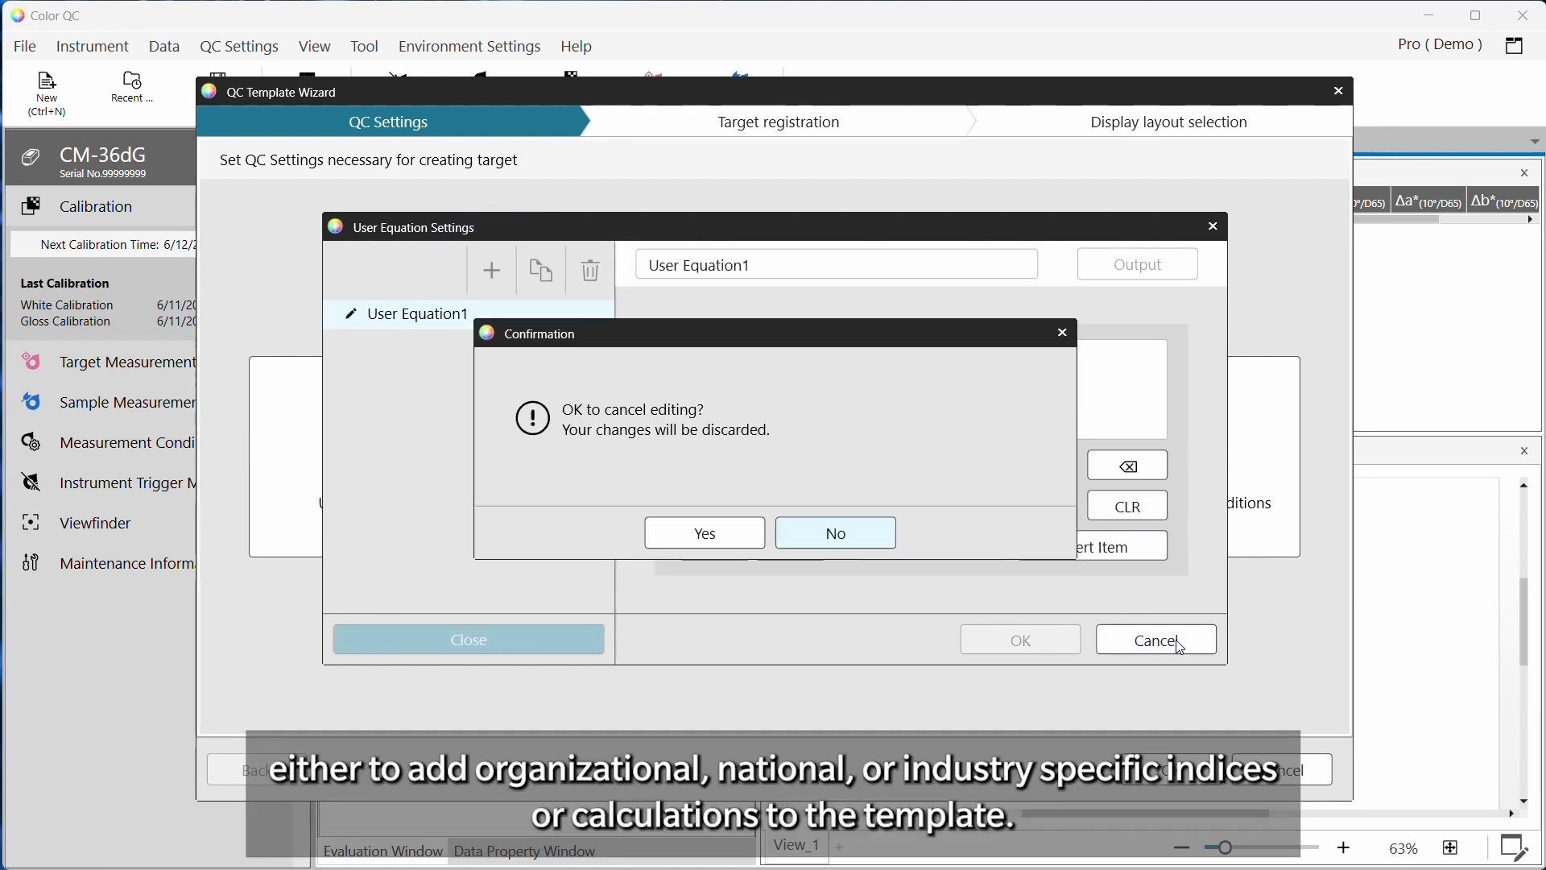
{"action": "left_click", "coordinate": [730, 537]}
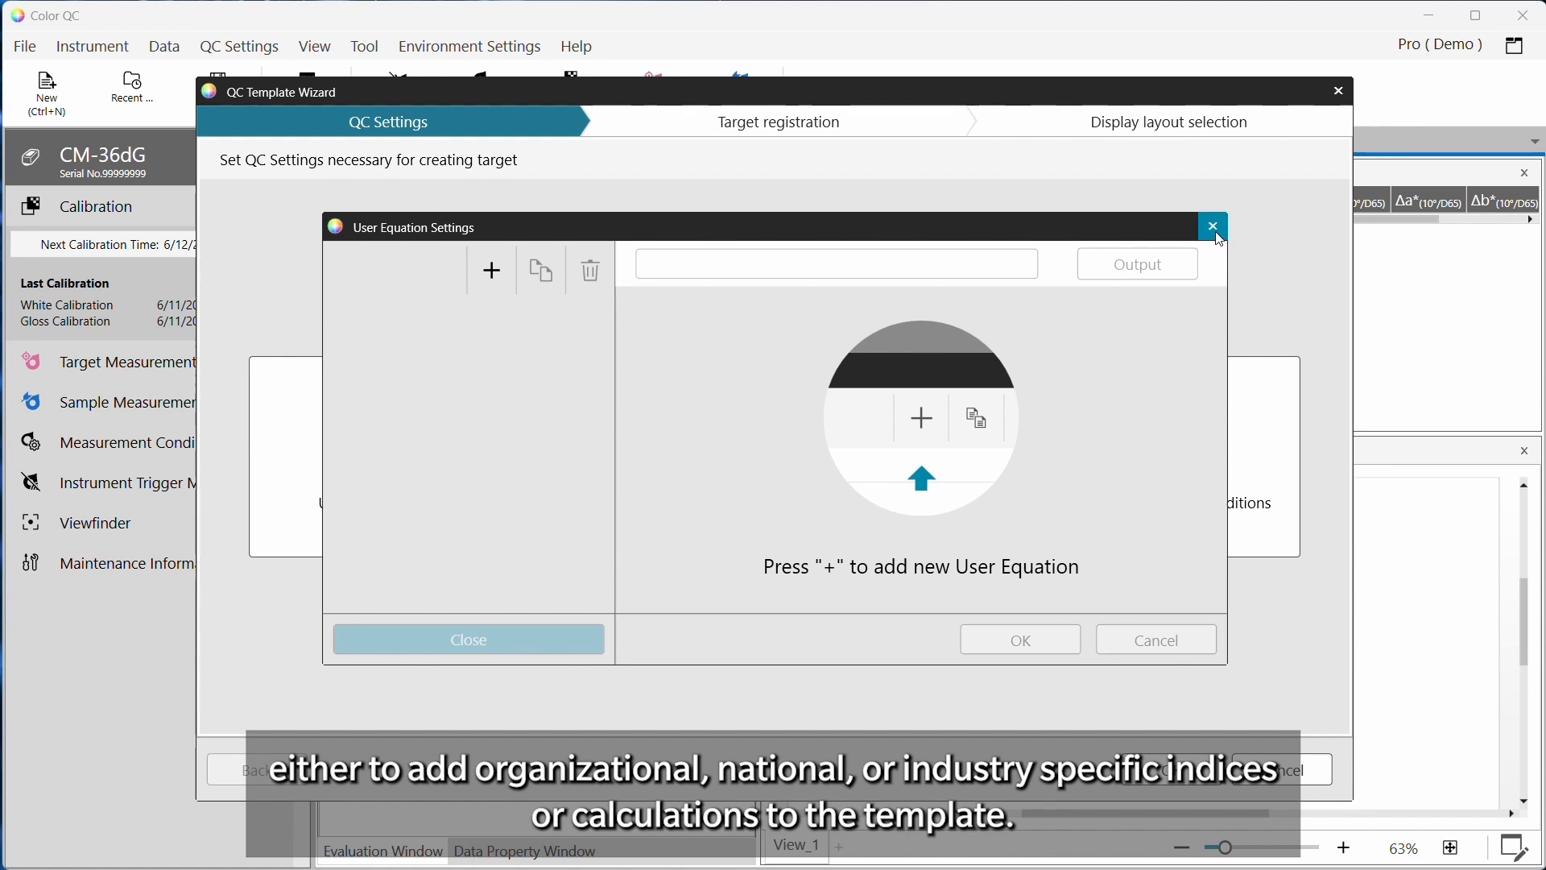
{"action": "left_click", "coordinate": [1218, 229]}
{"action": "left_click", "coordinate": [694, 532]}
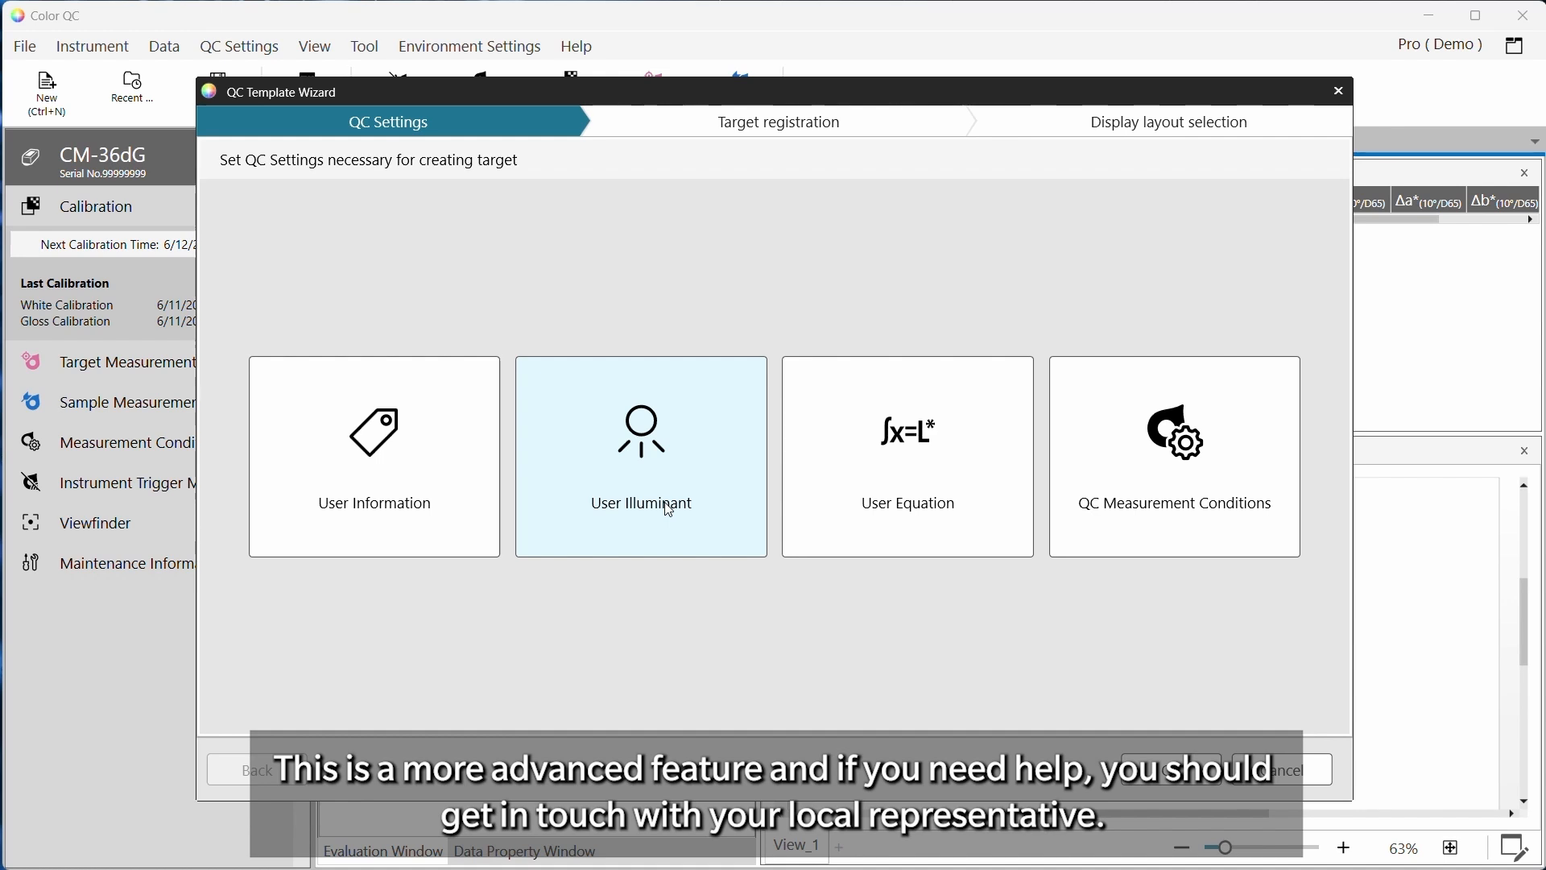
Set the QC measurement conditions to Meas. Area MAV(8mm) and Spec. Comp. SCI + SCE, review the options, and confirm
{"action": "left_click", "coordinate": [1227, 491]}
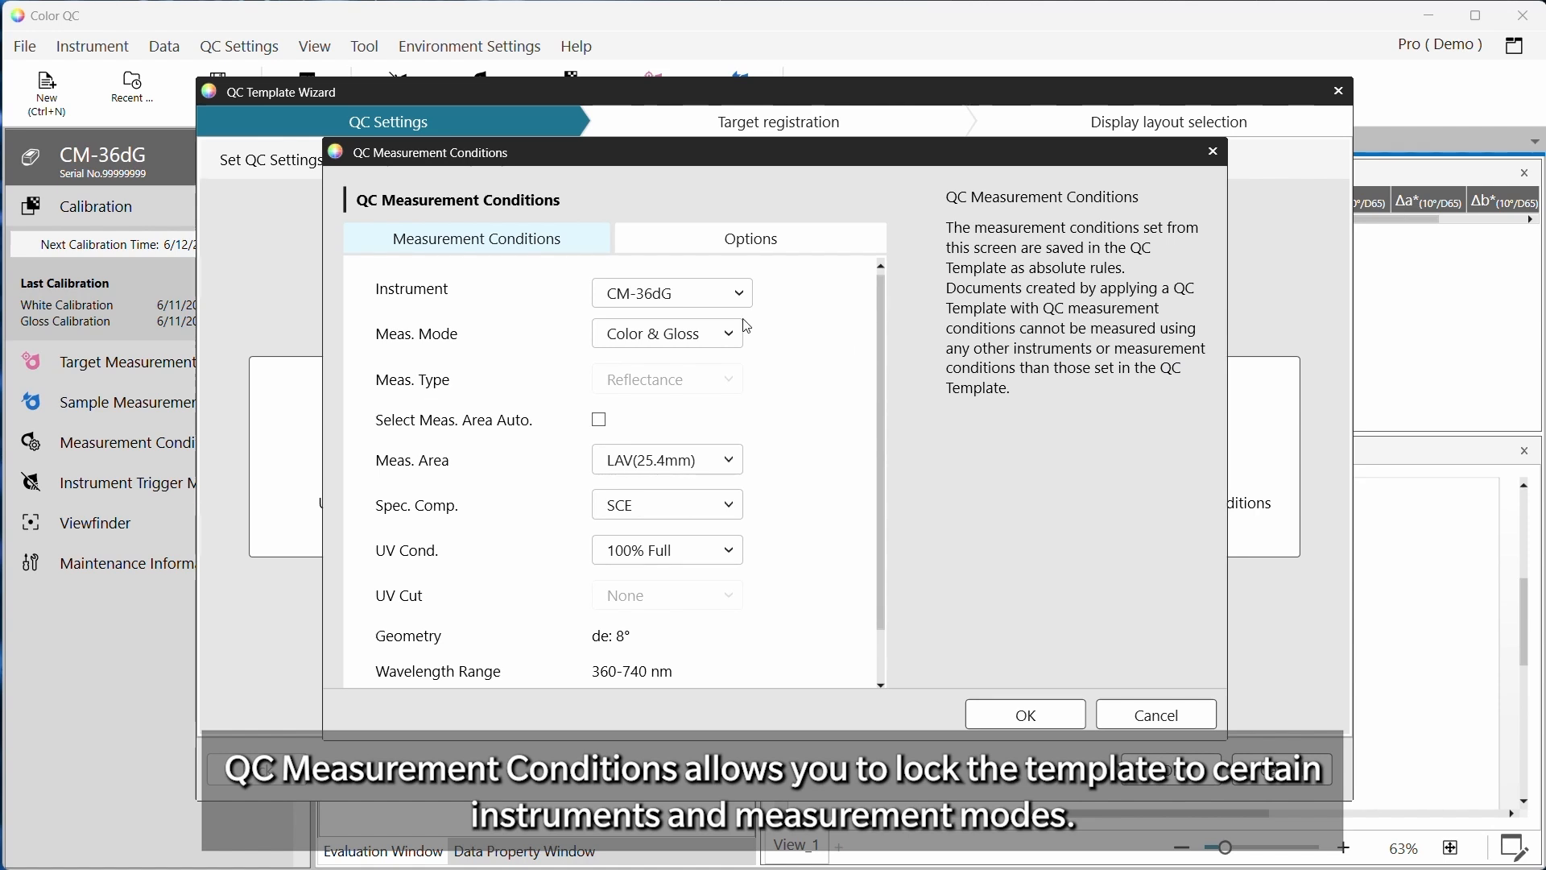
{"action": "left_click", "coordinate": [729, 460]}
{"action": "left_click", "coordinate": [683, 554]}
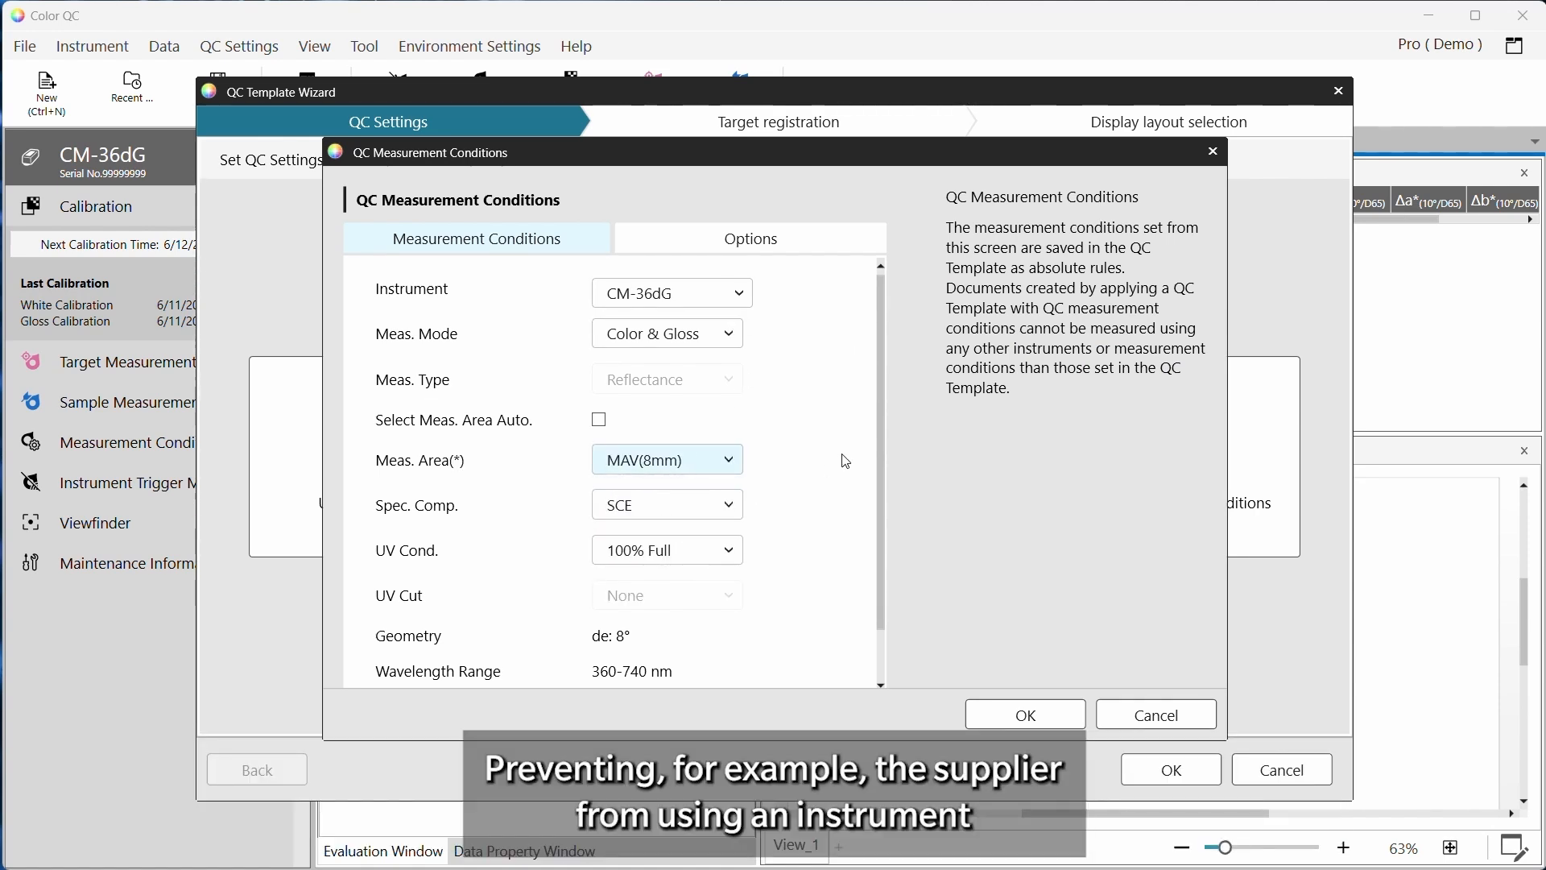
{"action": "left_click", "coordinate": [722, 506]}
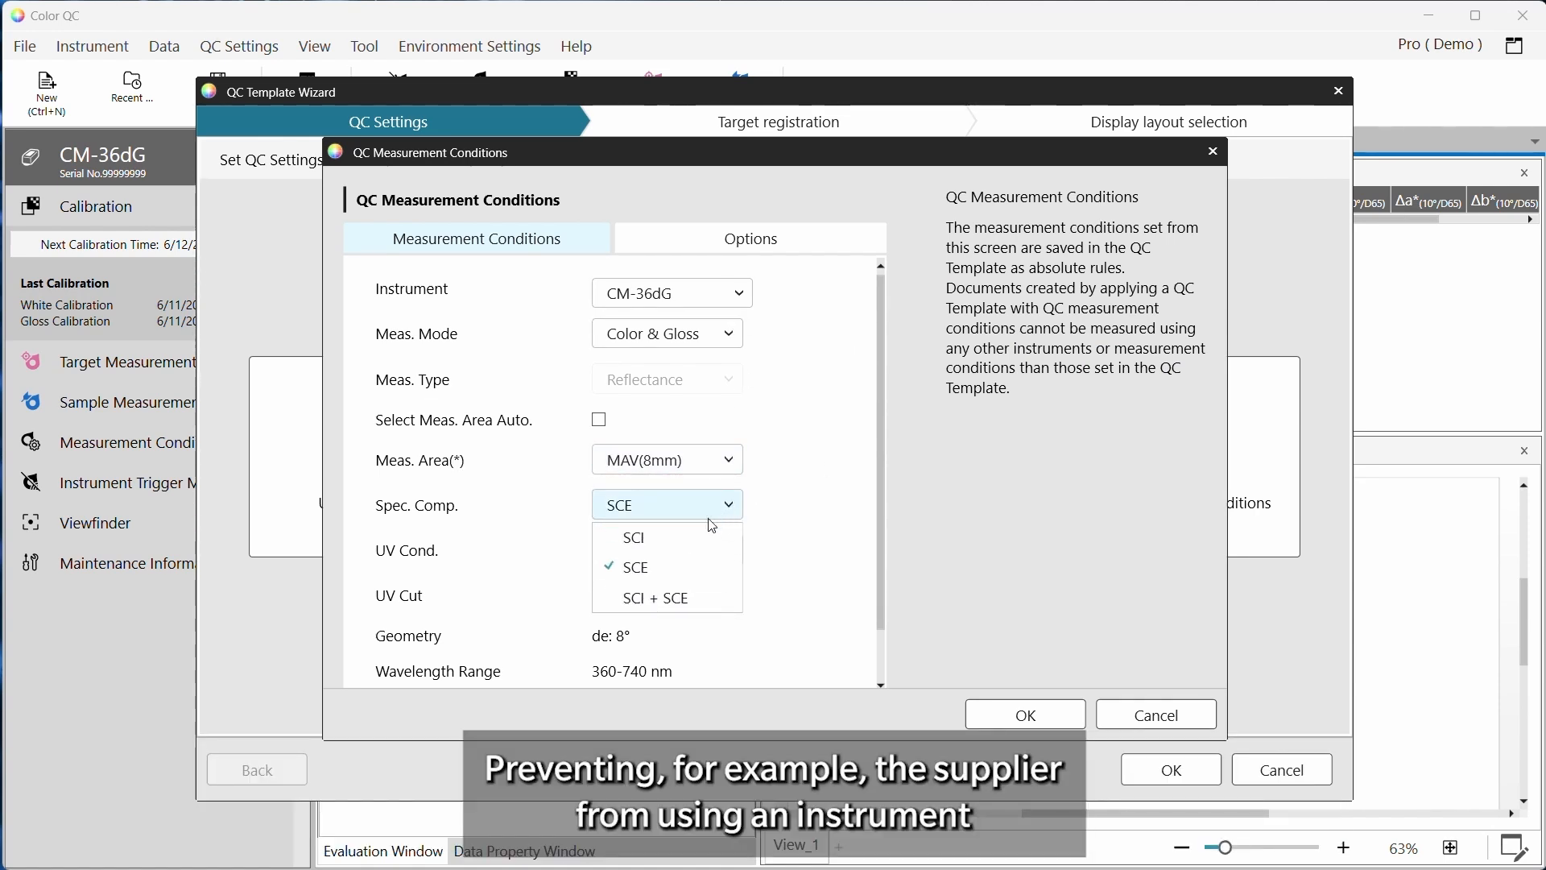
{"action": "left_click", "coordinate": [665, 600]}
{"action": "left_click_drag", "start_coordinate": [886, 561], "coordinate": [882, 431]}
{"action": "left_click", "coordinate": [760, 245]}
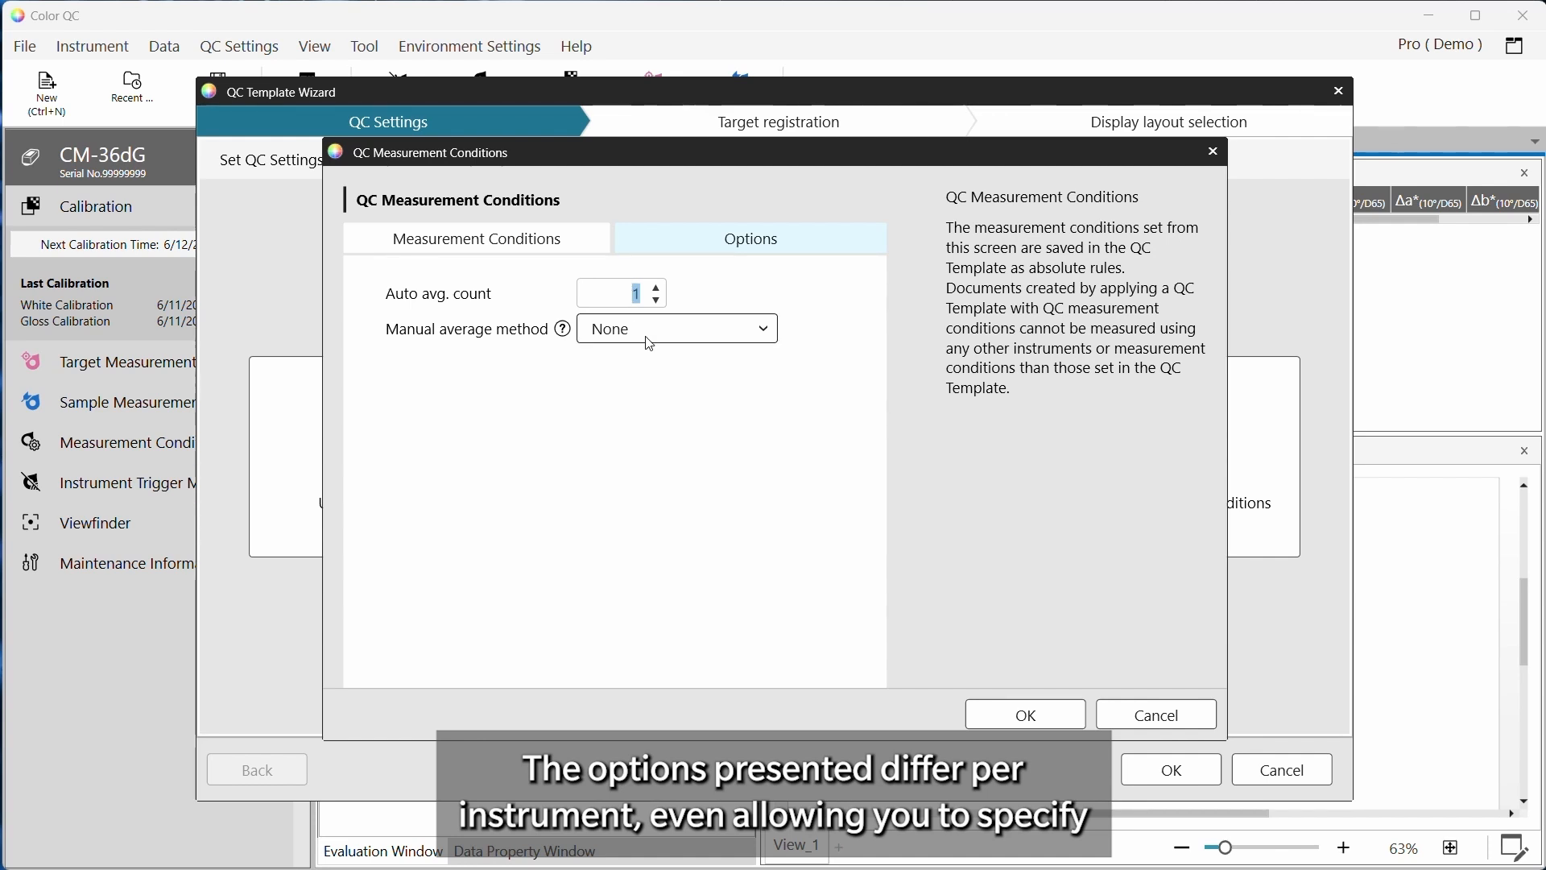
{"action": "left_click", "coordinate": [539, 255]}
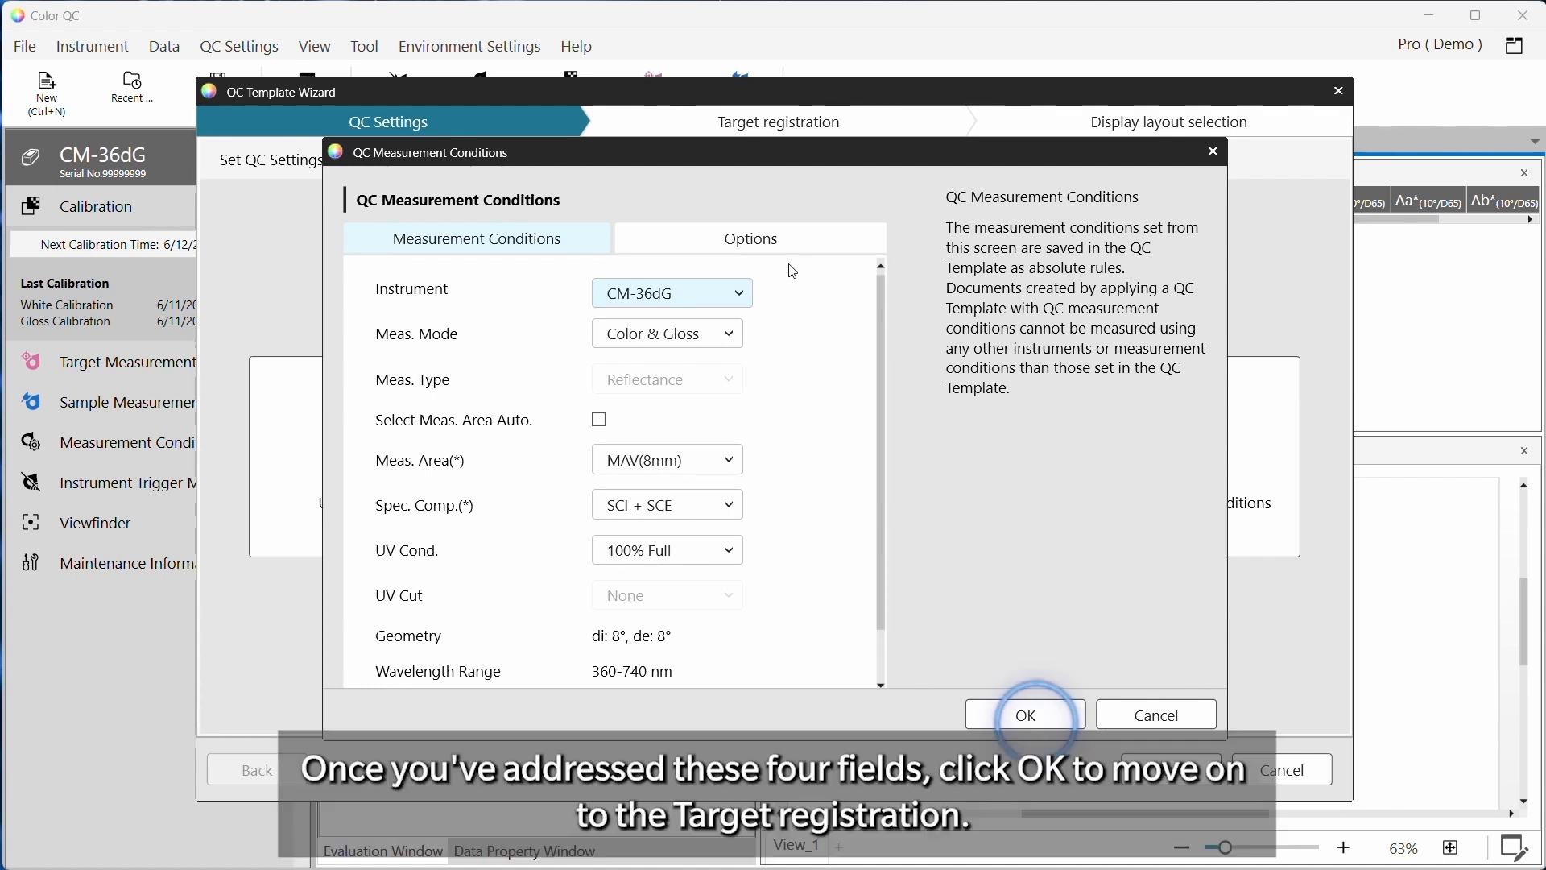
{"action": "left_click", "coordinate": [1031, 716]}
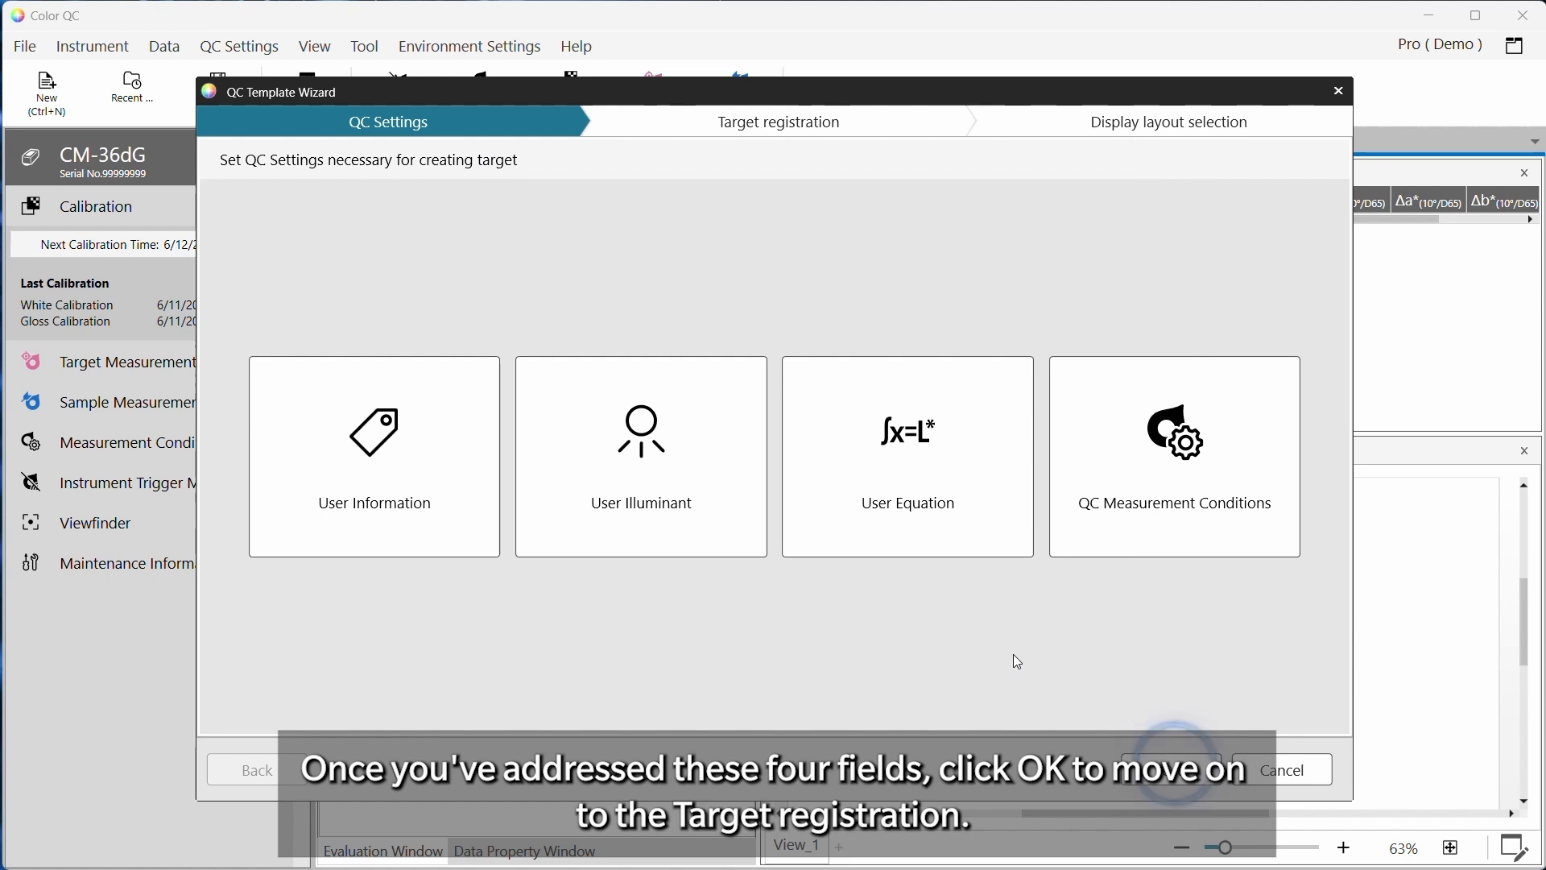
Advance to target registration and choose to register the target by measurement
{"action": "left_click", "coordinate": [1172, 770]}
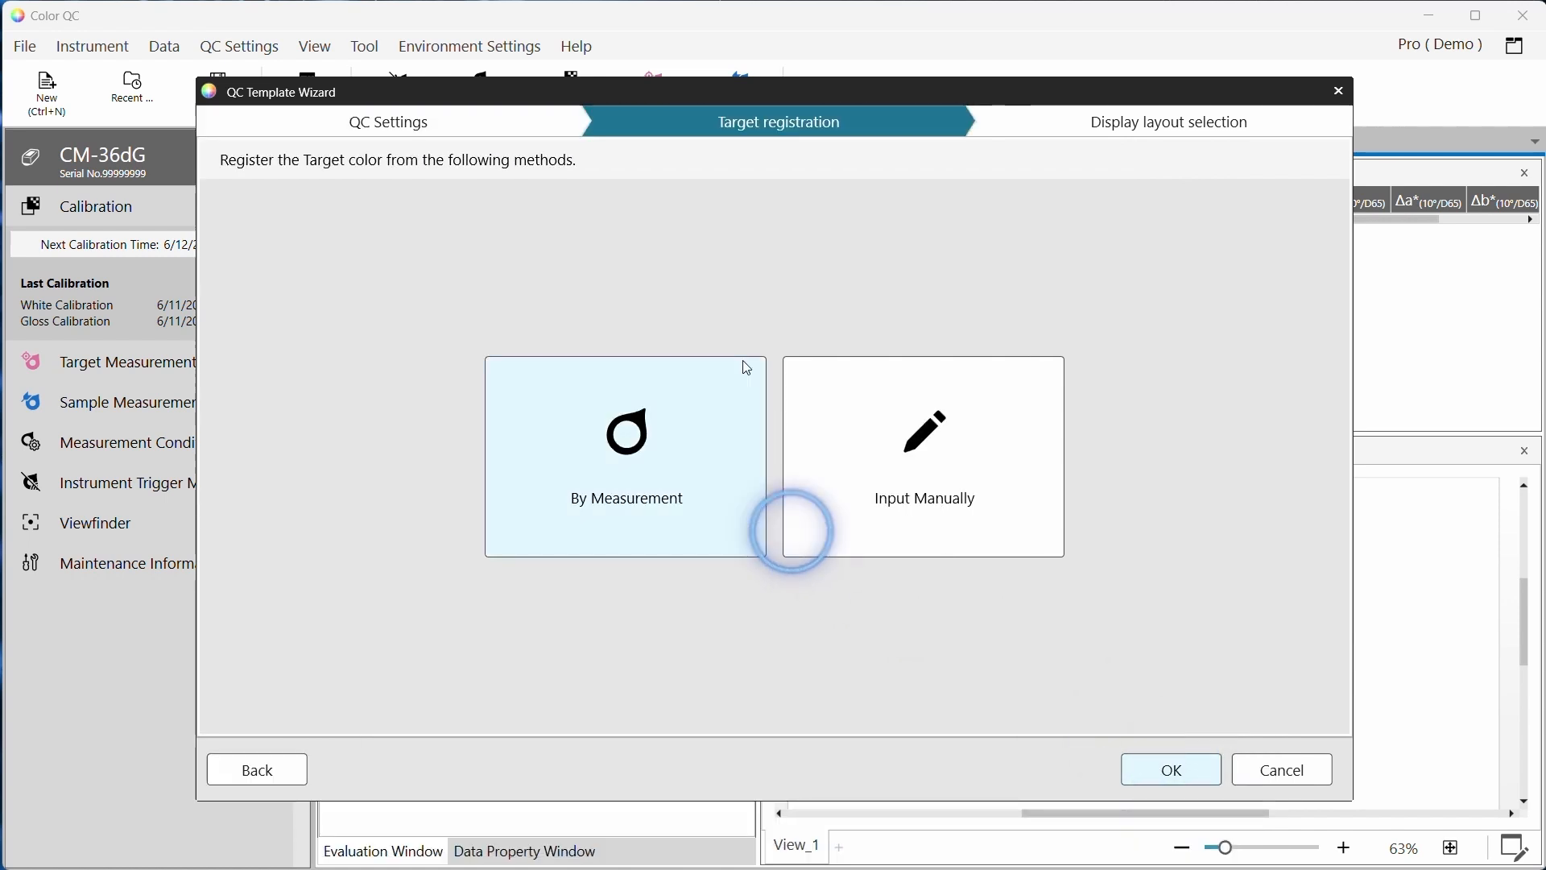
{"action": "left_click", "coordinate": [622, 394]}
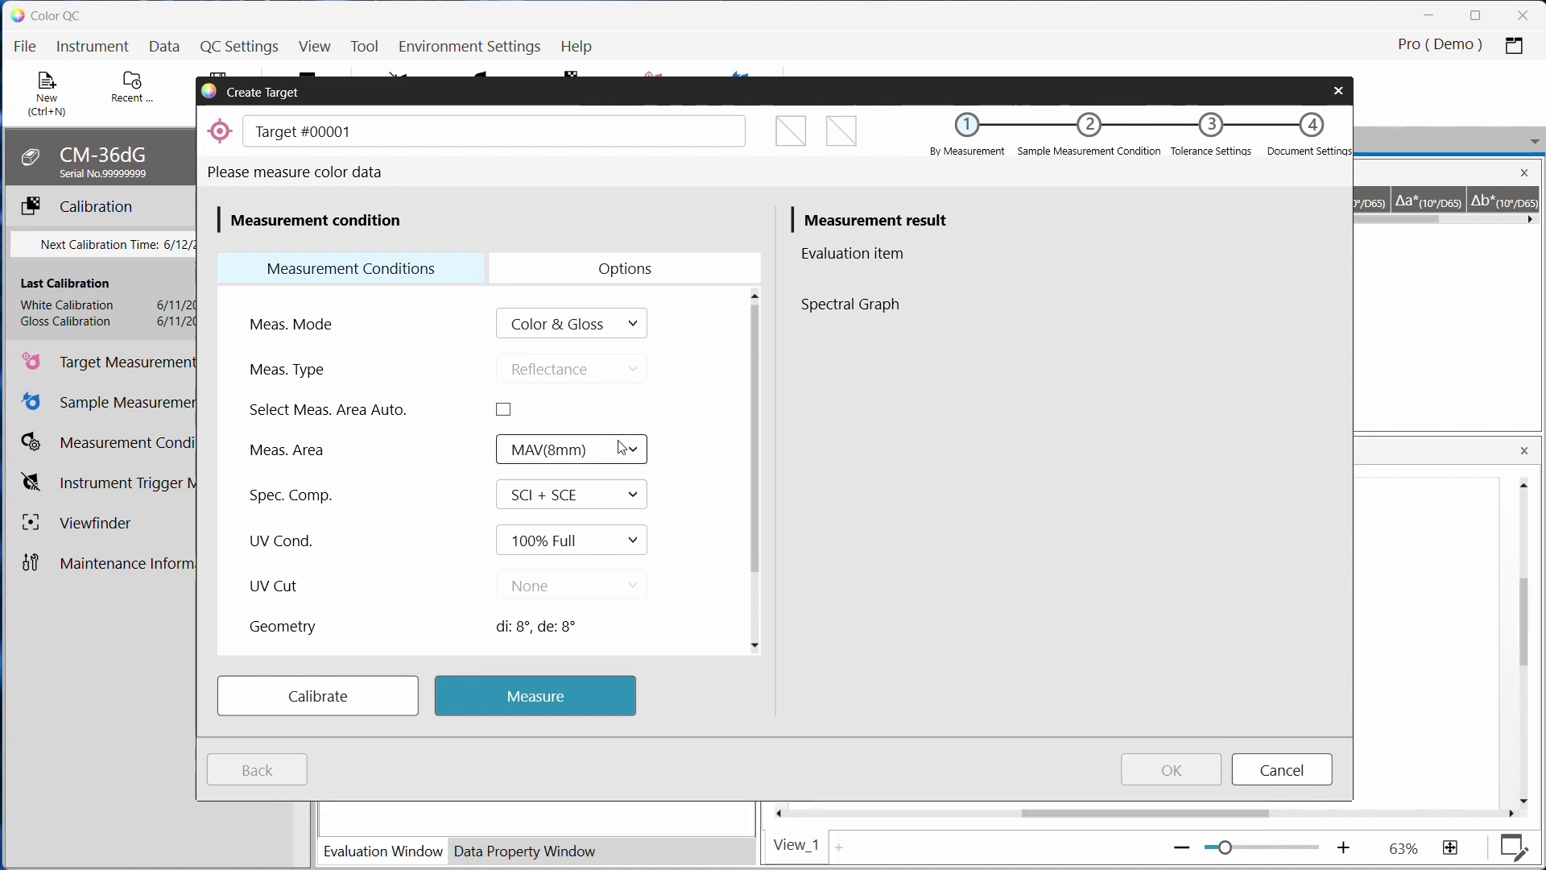
{"action": "scroll", "coordinate": [719, 439], "scroll_direction": "down", "scroll_amount": 1}
{"action": "scroll", "coordinate": [720, 440], "scroll_direction": "down", "scroll_amount": 1}
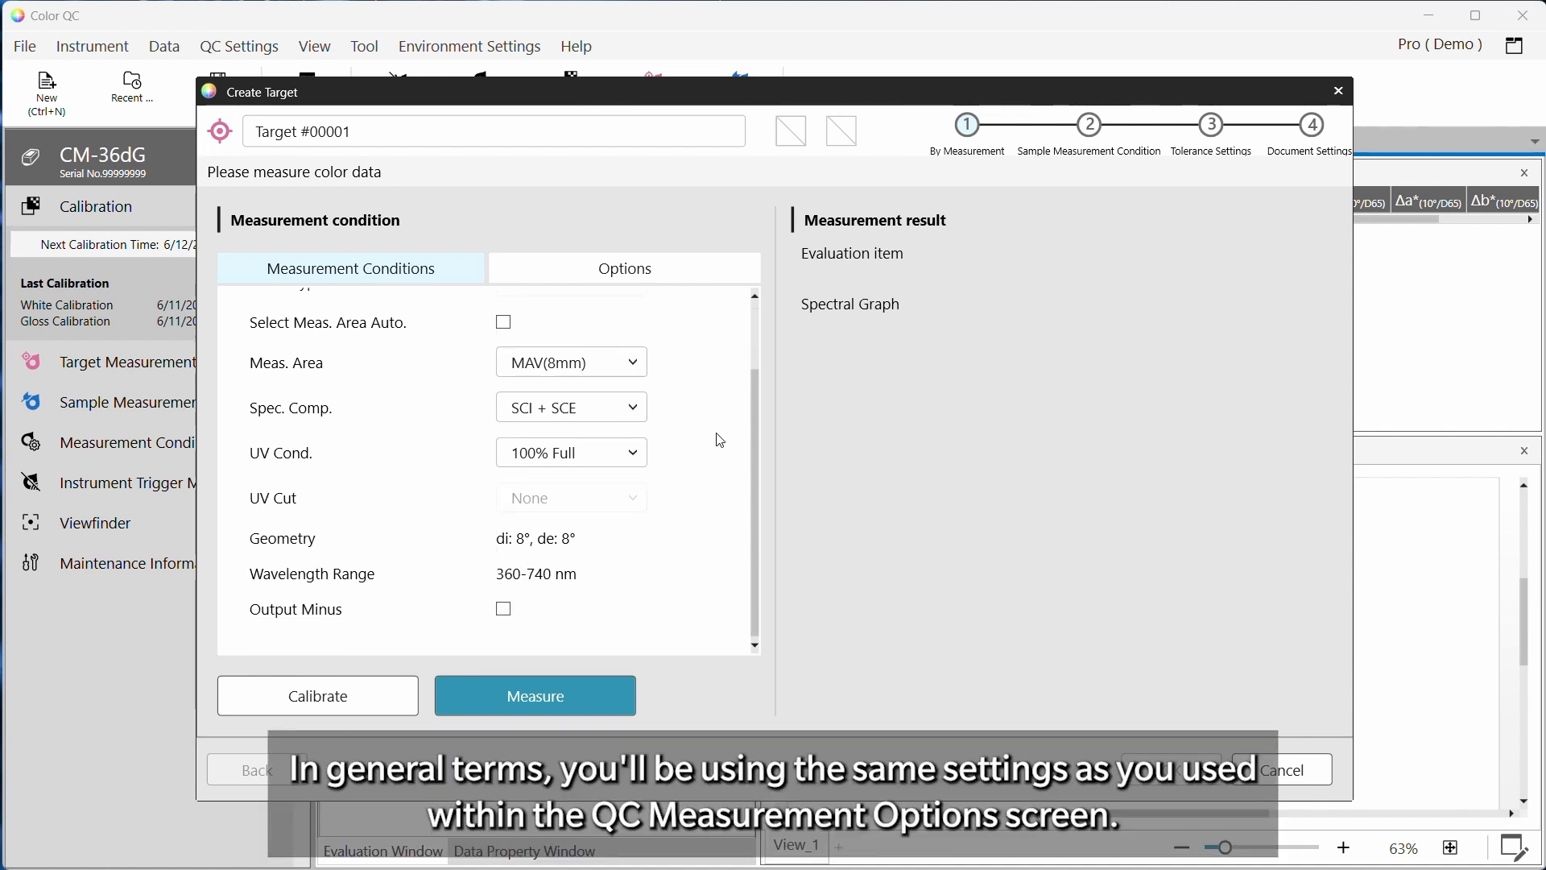
{"action": "scroll", "coordinate": [721, 441], "scroll_direction": "up", "scroll_amount": 2}
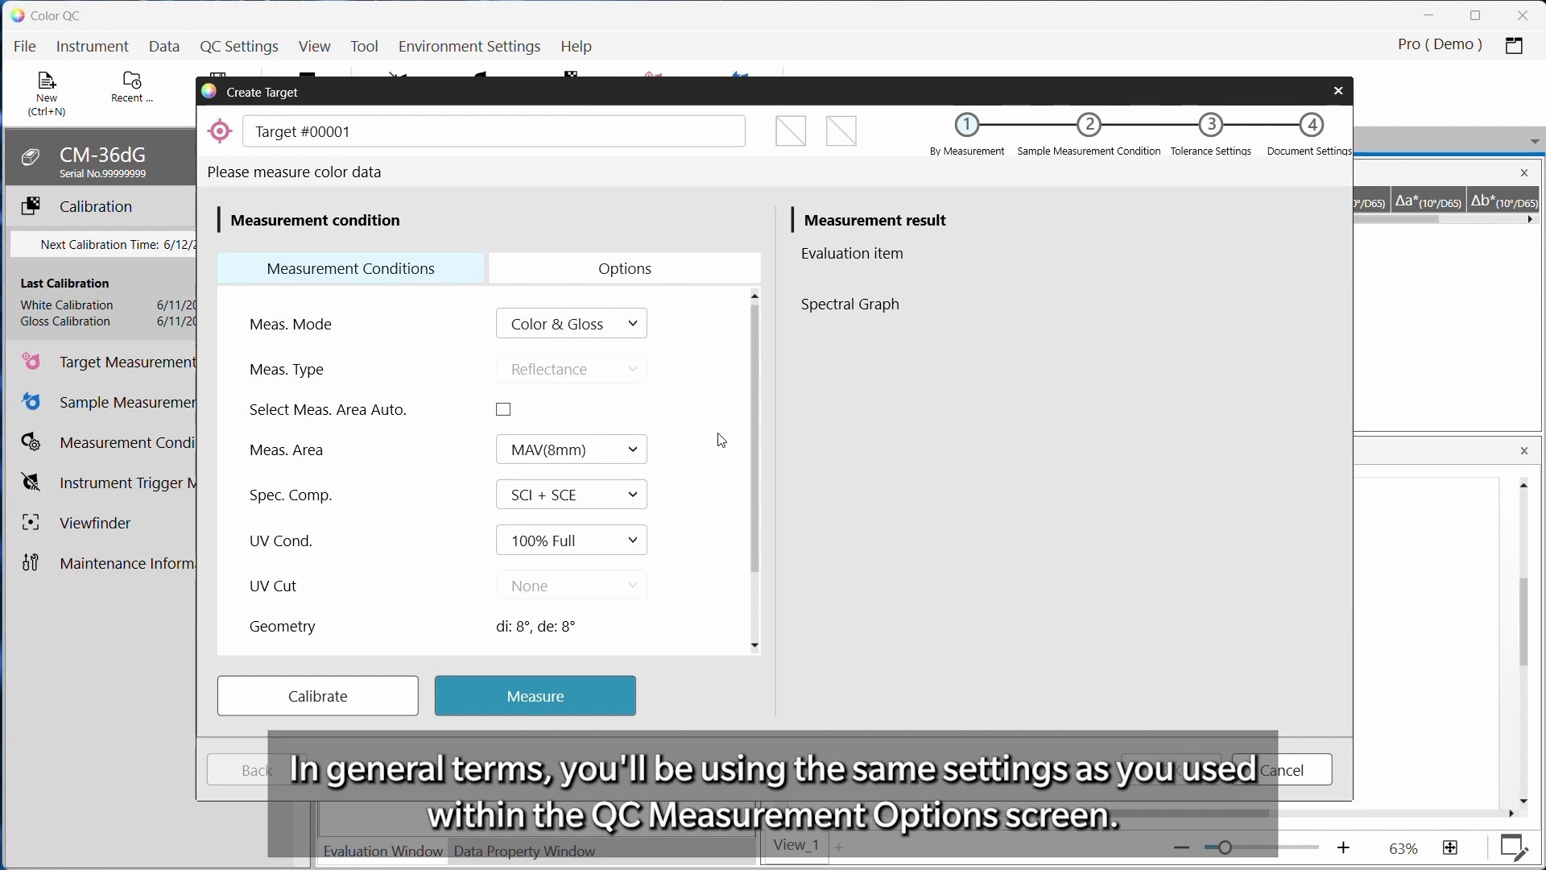
Perform zero and white calibration of the instrument, then measure the target color
{"action": "left_click", "coordinate": [326, 705]}
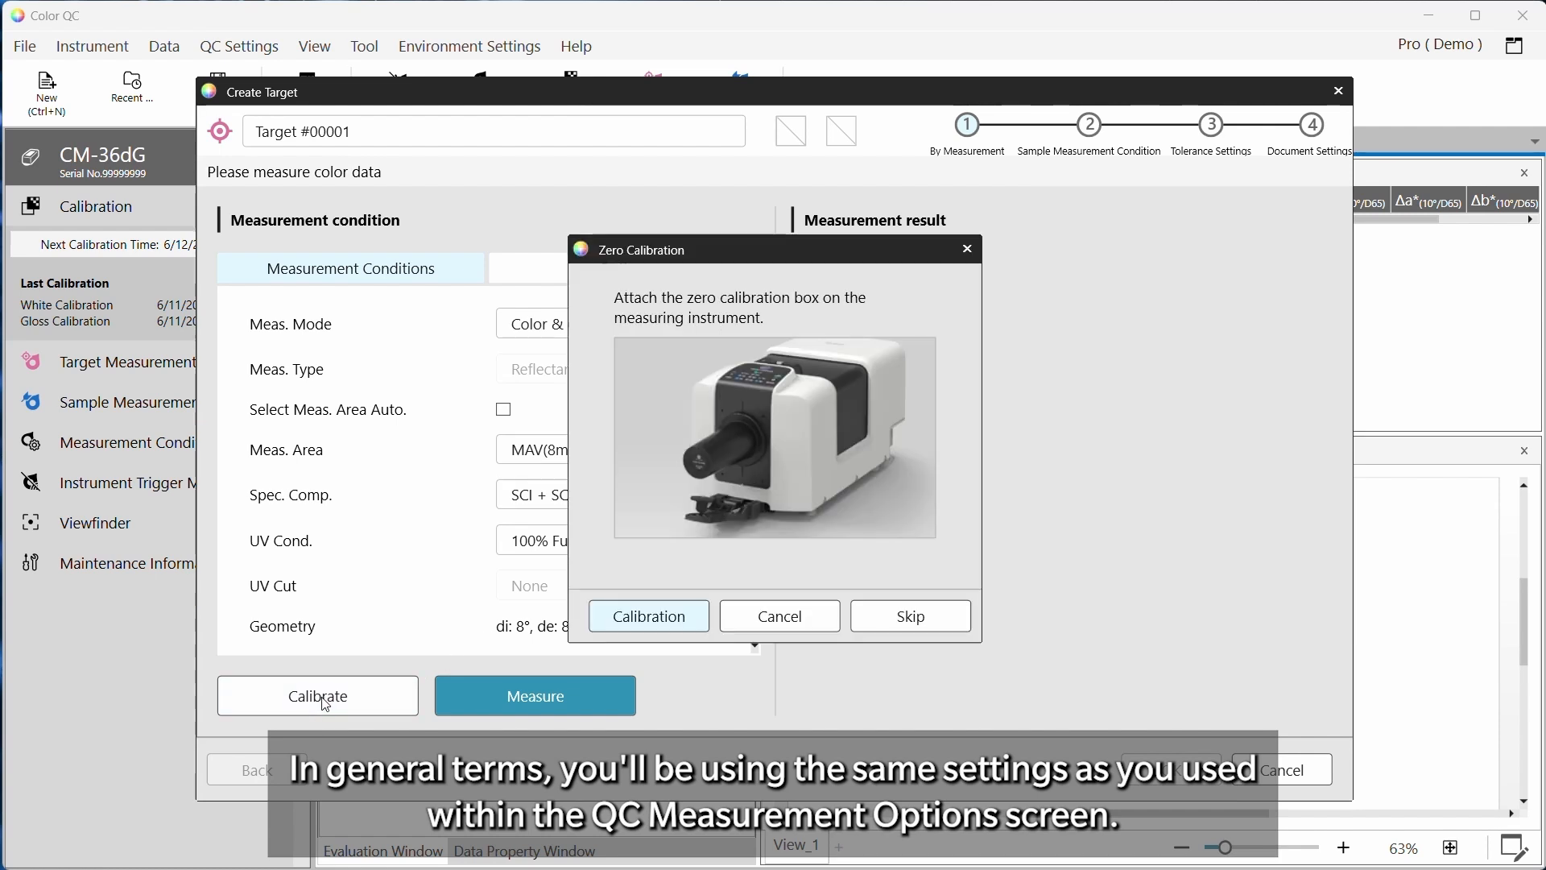
{"action": "left_click", "coordinate": [682, 627]}
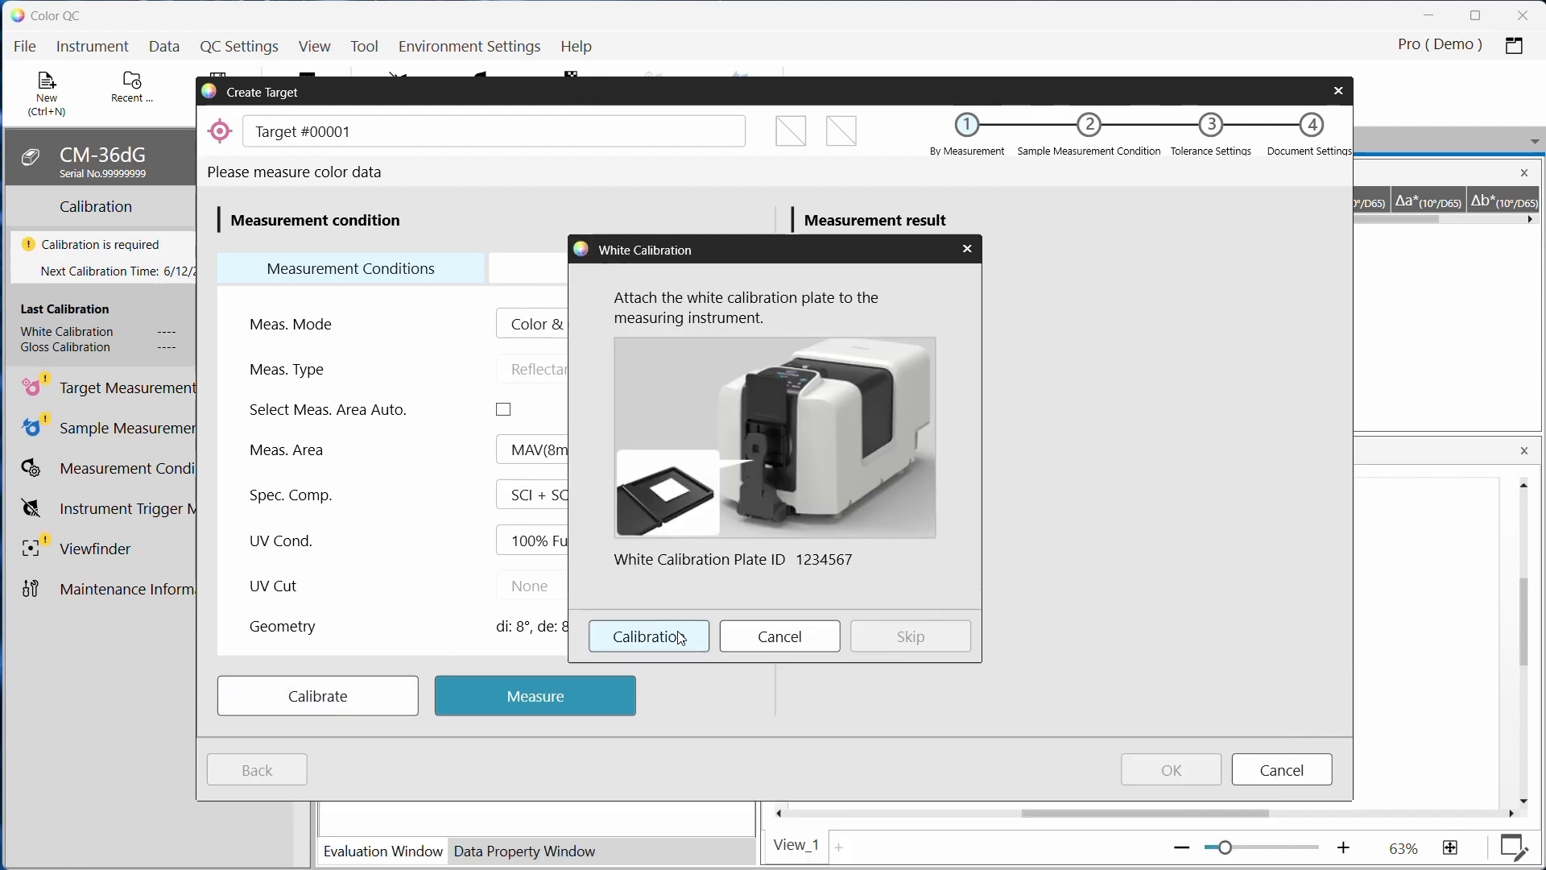
{"action": "left_click", "coordinate": [682, 627]}
{"action": "left_click", "coordinate": [683, 628]}
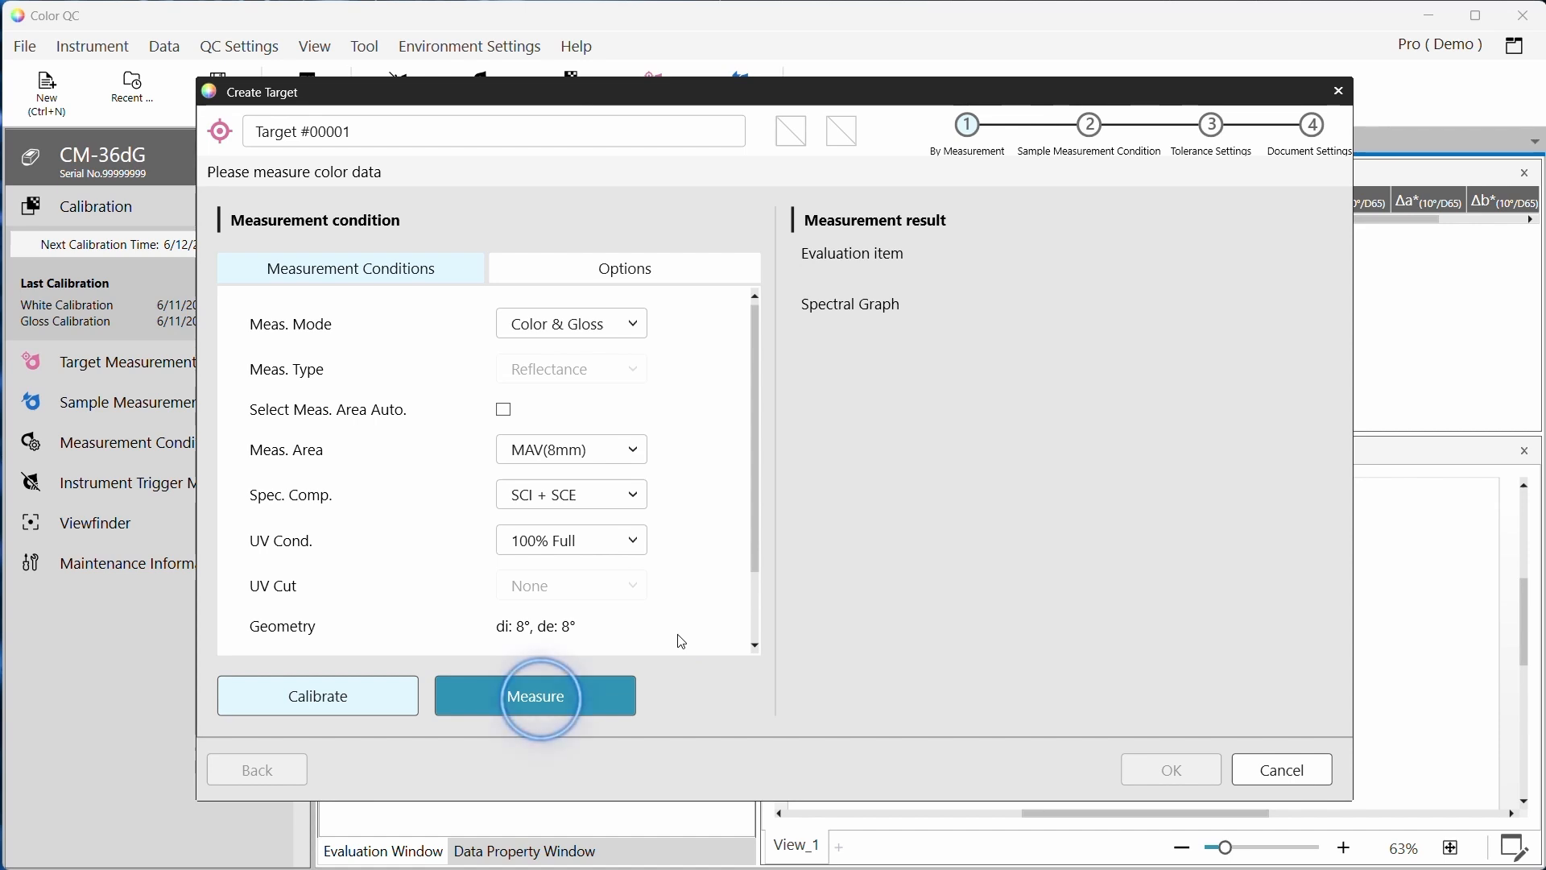
{"action": "left_click", "coordinate": [562, 695]}
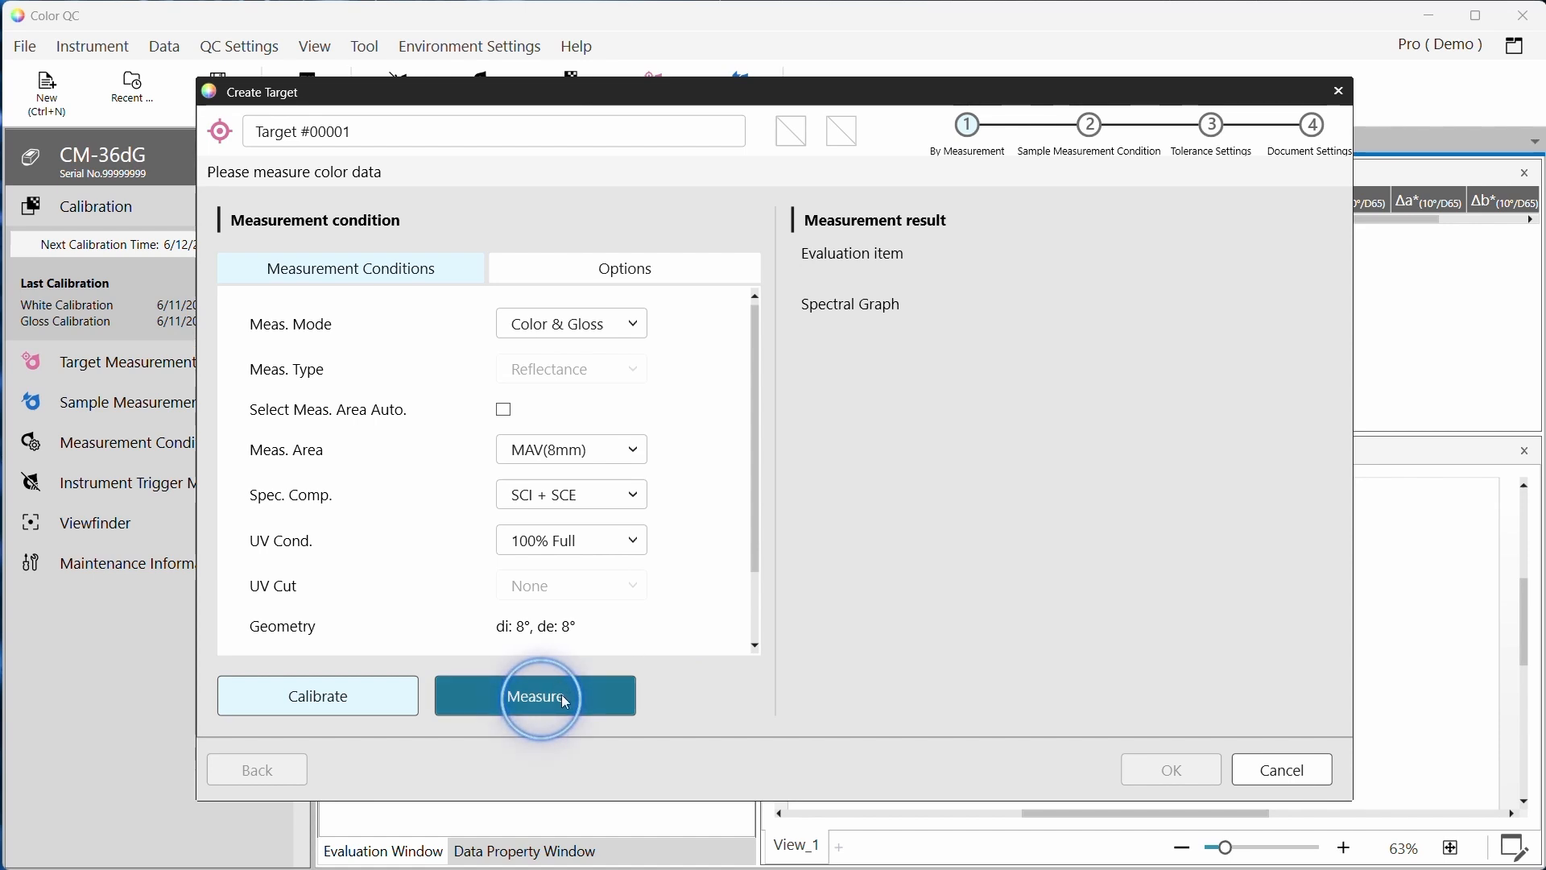
Name the target Production Pink3 and advance past the sample measurement conditions to tolerance settings
{"action": "left_click", "coordinate": [265, 129]}
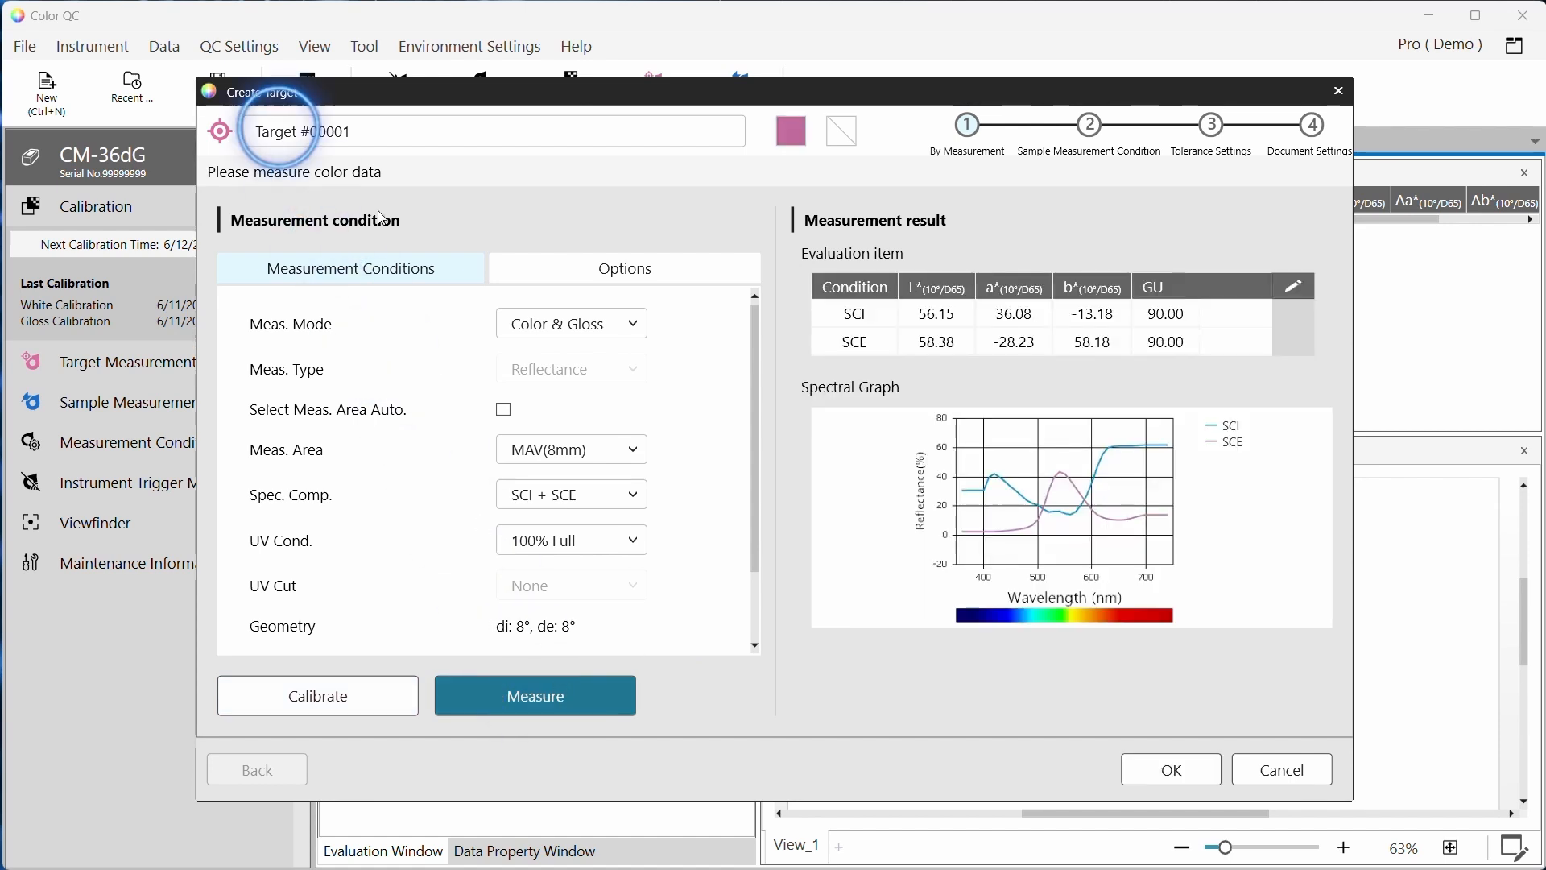
{"action": "double_click", "coordinate": [280, 129]}
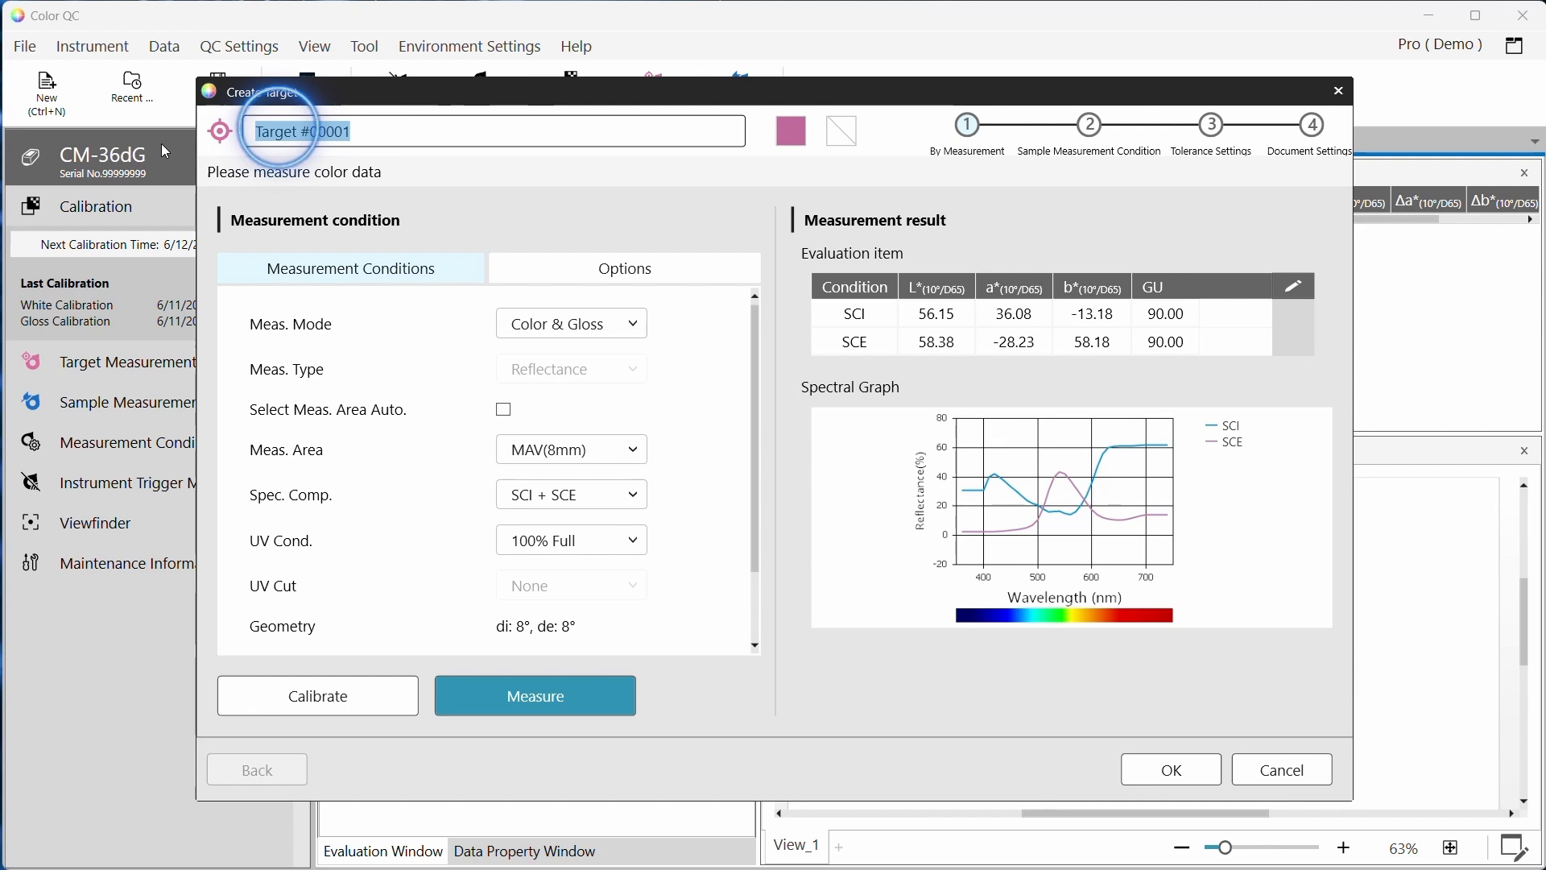
{"action": "type", "text": "Prody"}
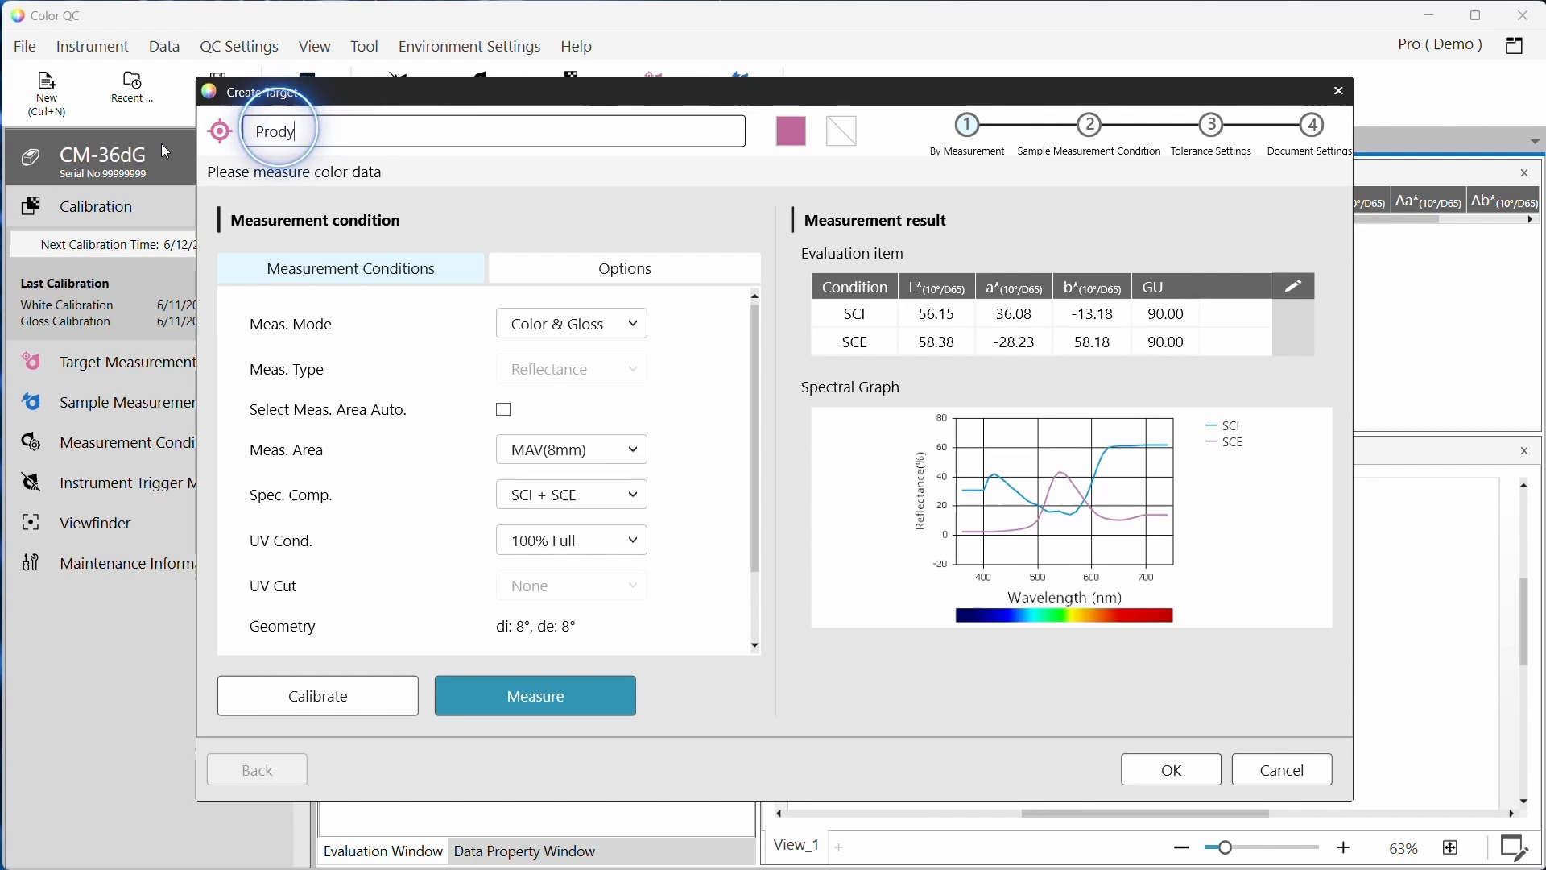
{"action": "key", "text": "BackSpace"}
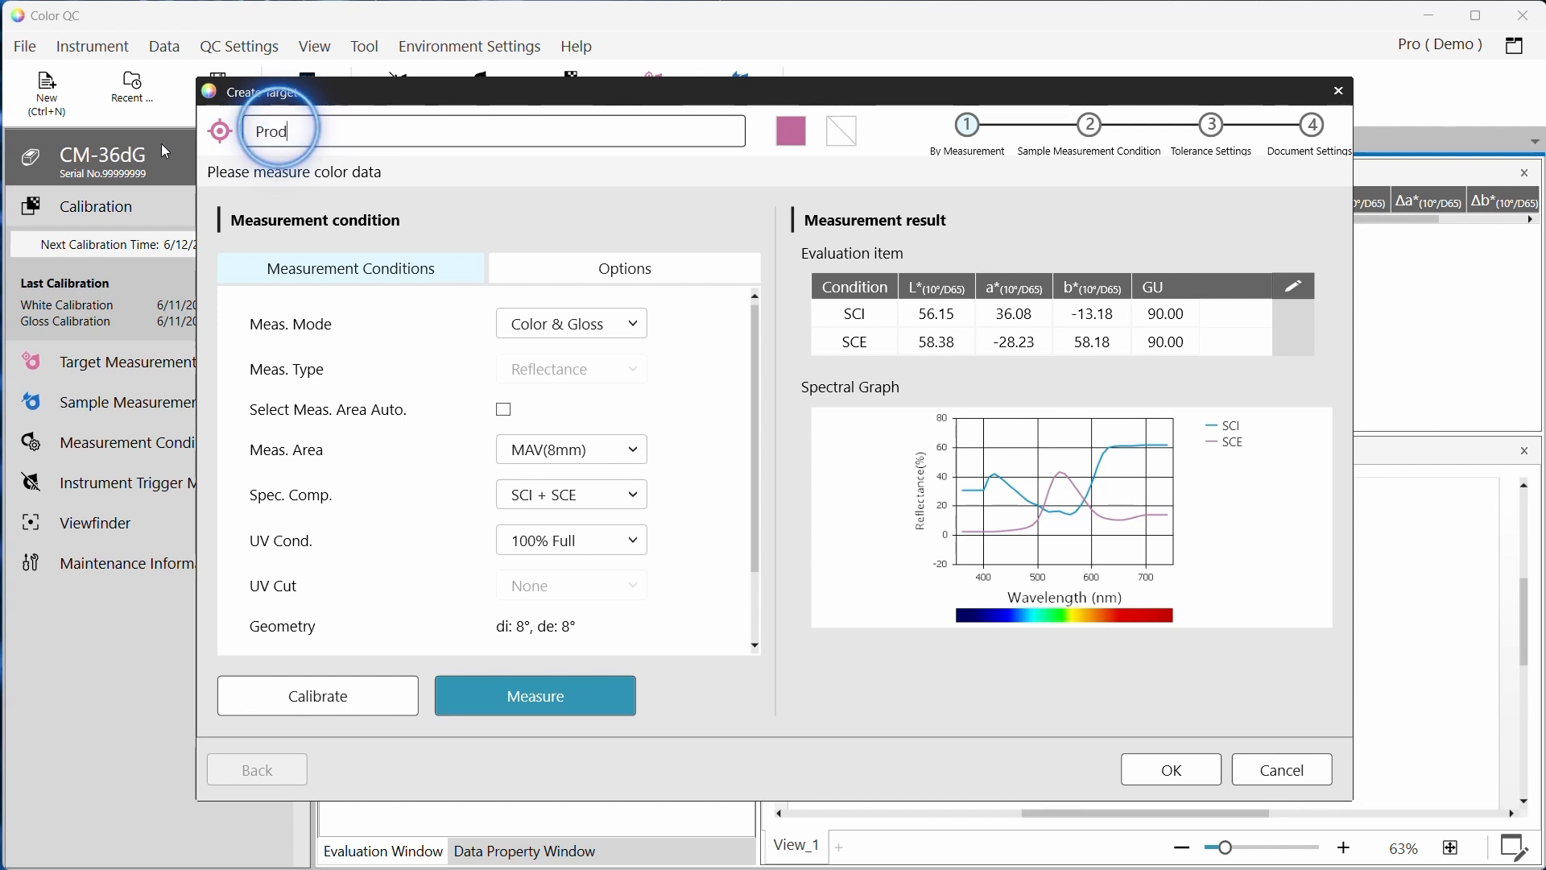
{"action": "type", "text": "uction"}
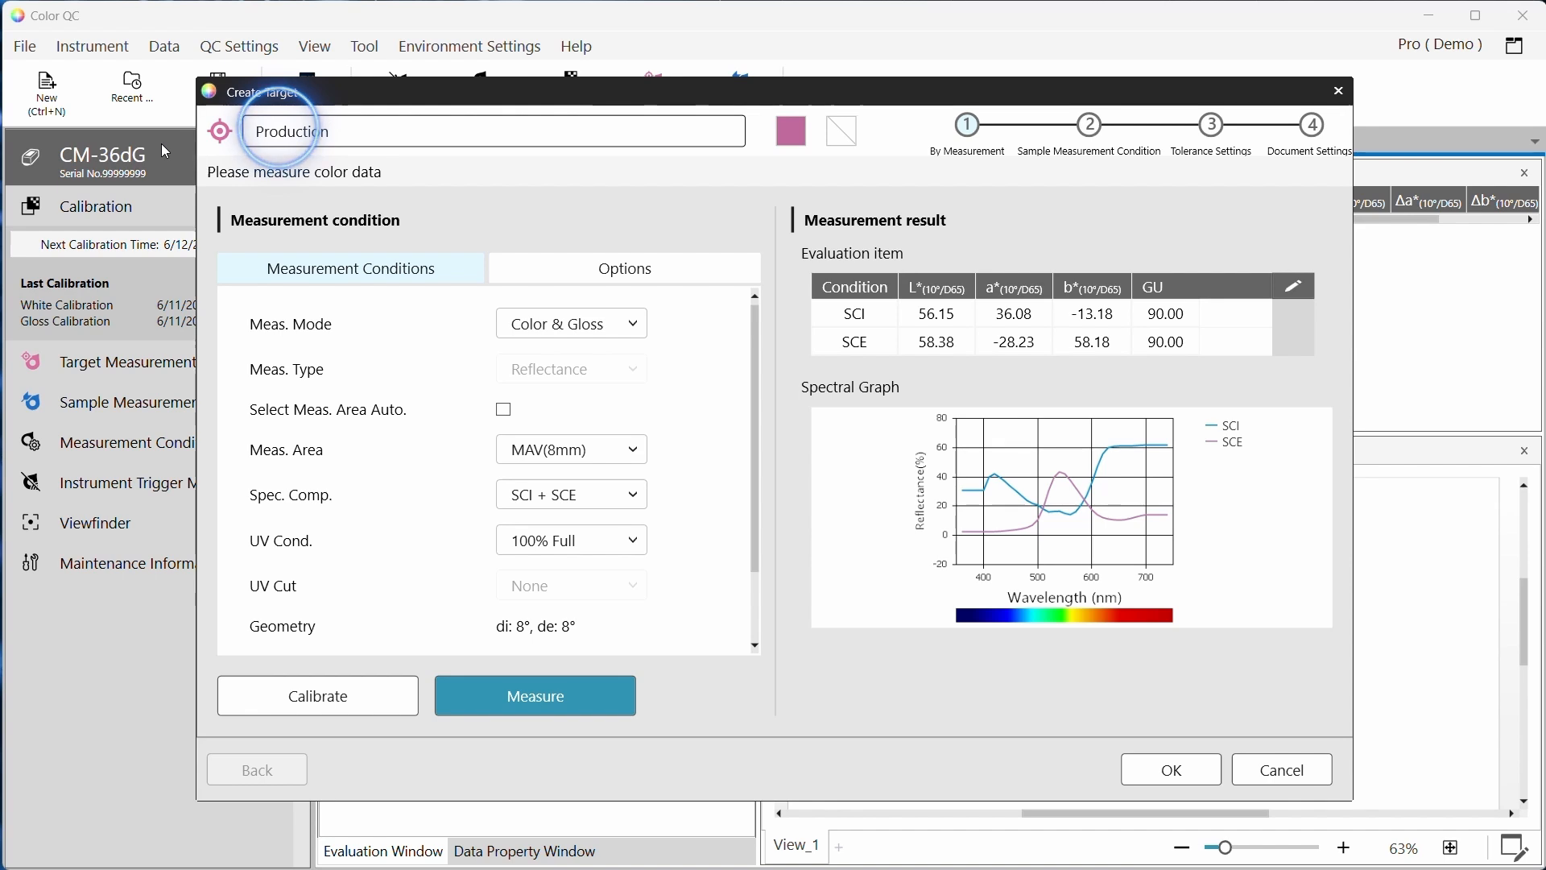
{"action": "type", "text": " Pink3"}
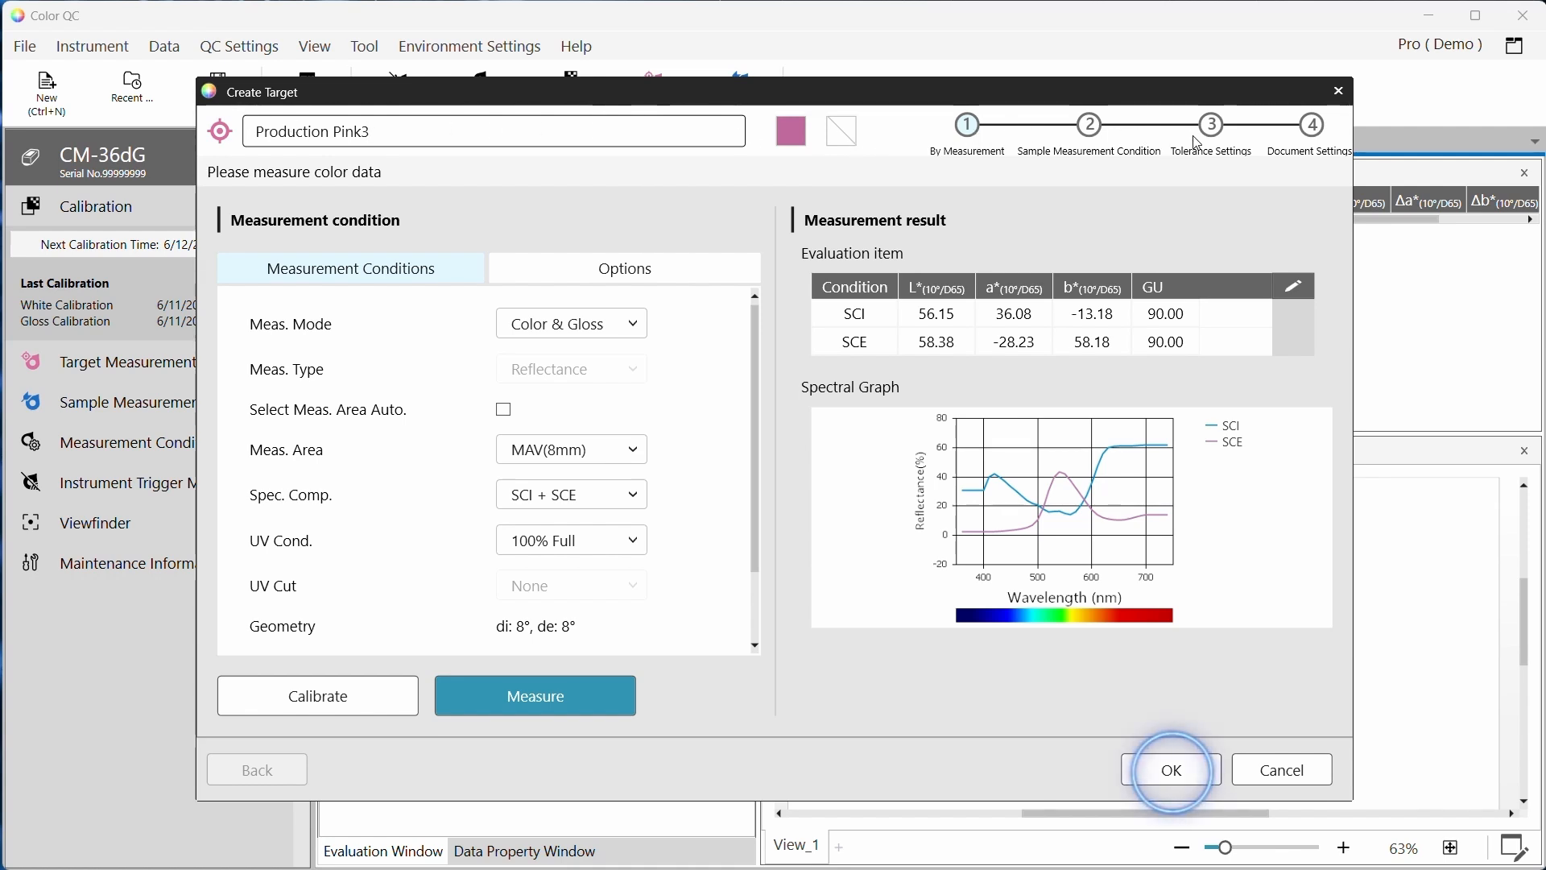
{"action": "left_click", "coordinate": [1171, 778]}
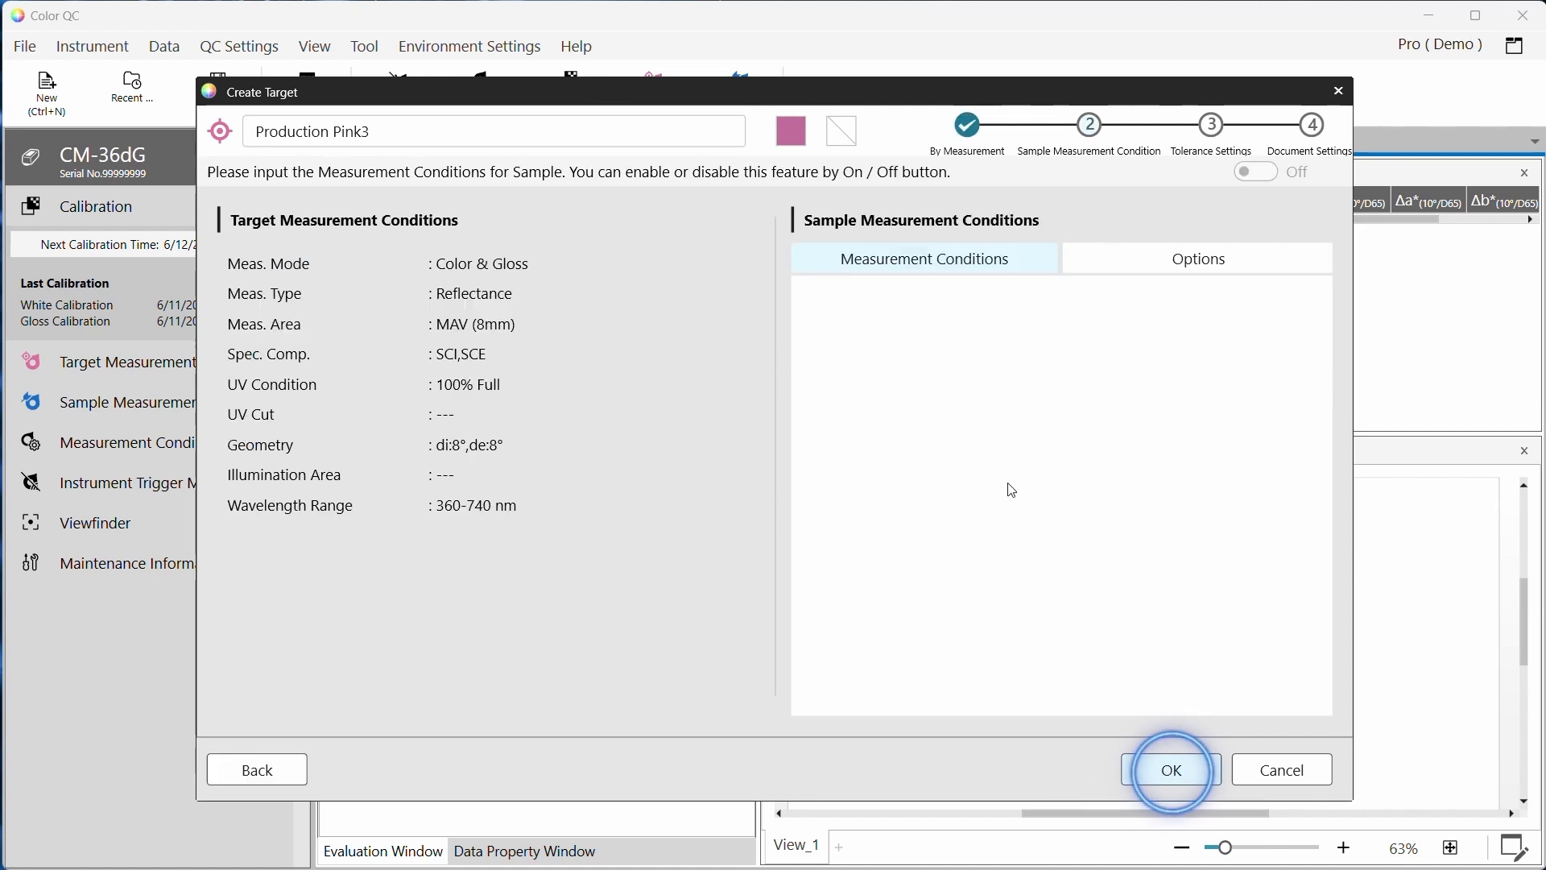
{"action": "left_click", "coordinate": [1174, 771]}
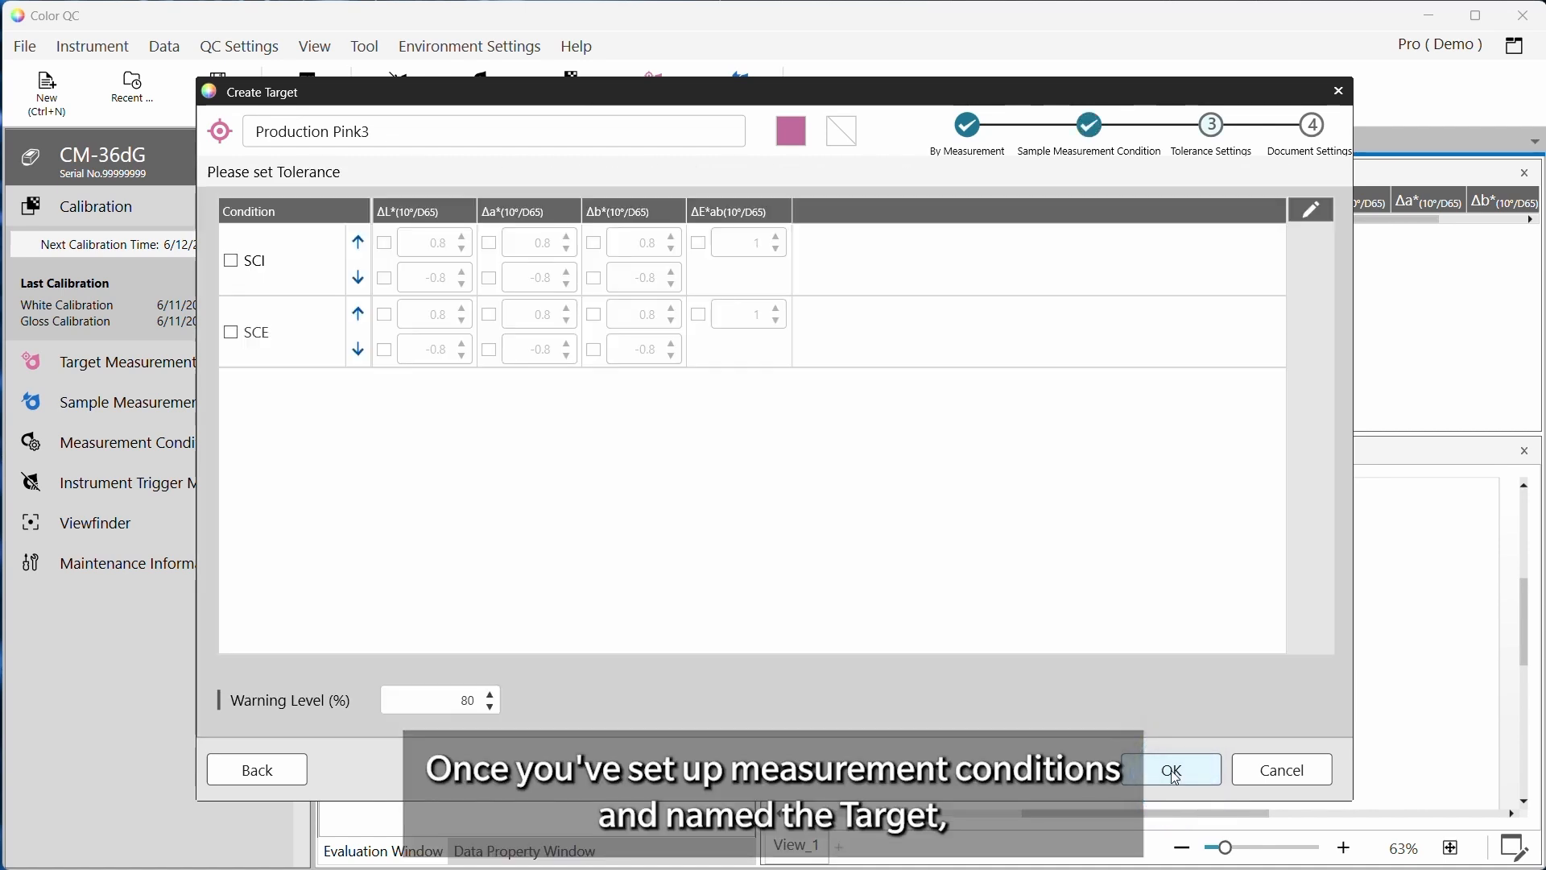
Enable SCI and SCE tolerances with ΔE*ab limits of 1 for SCI and 1.5 for SCE
{"action": "left_click", "coordinate": [231, 260]}
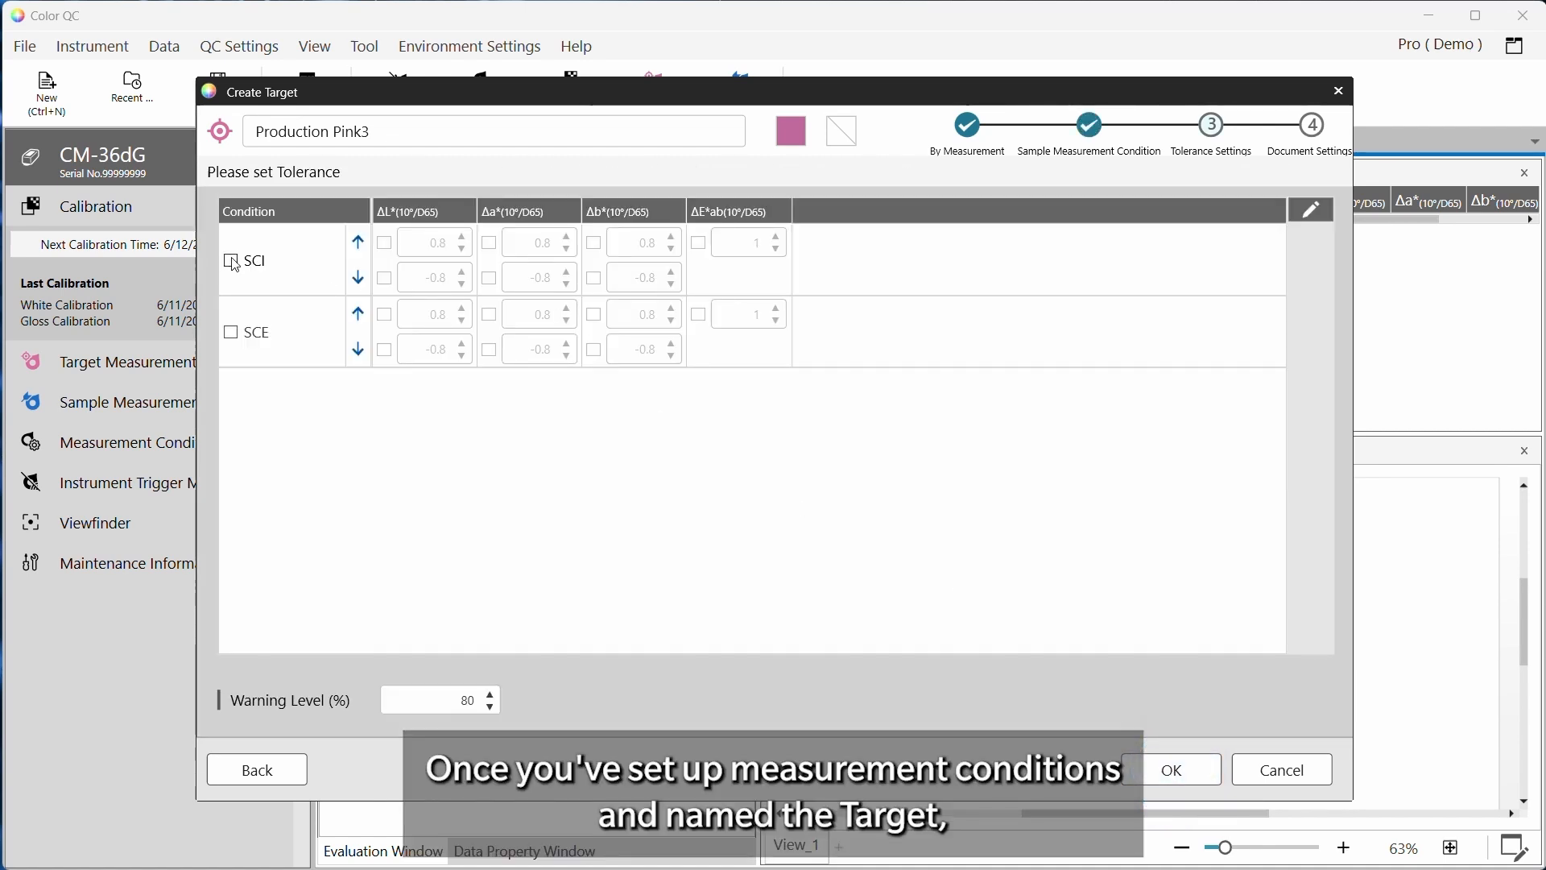
{"action": "left_click", "coordinate": [231, 333]}
{"action": "left_click", "coordinate": [699, 314]}
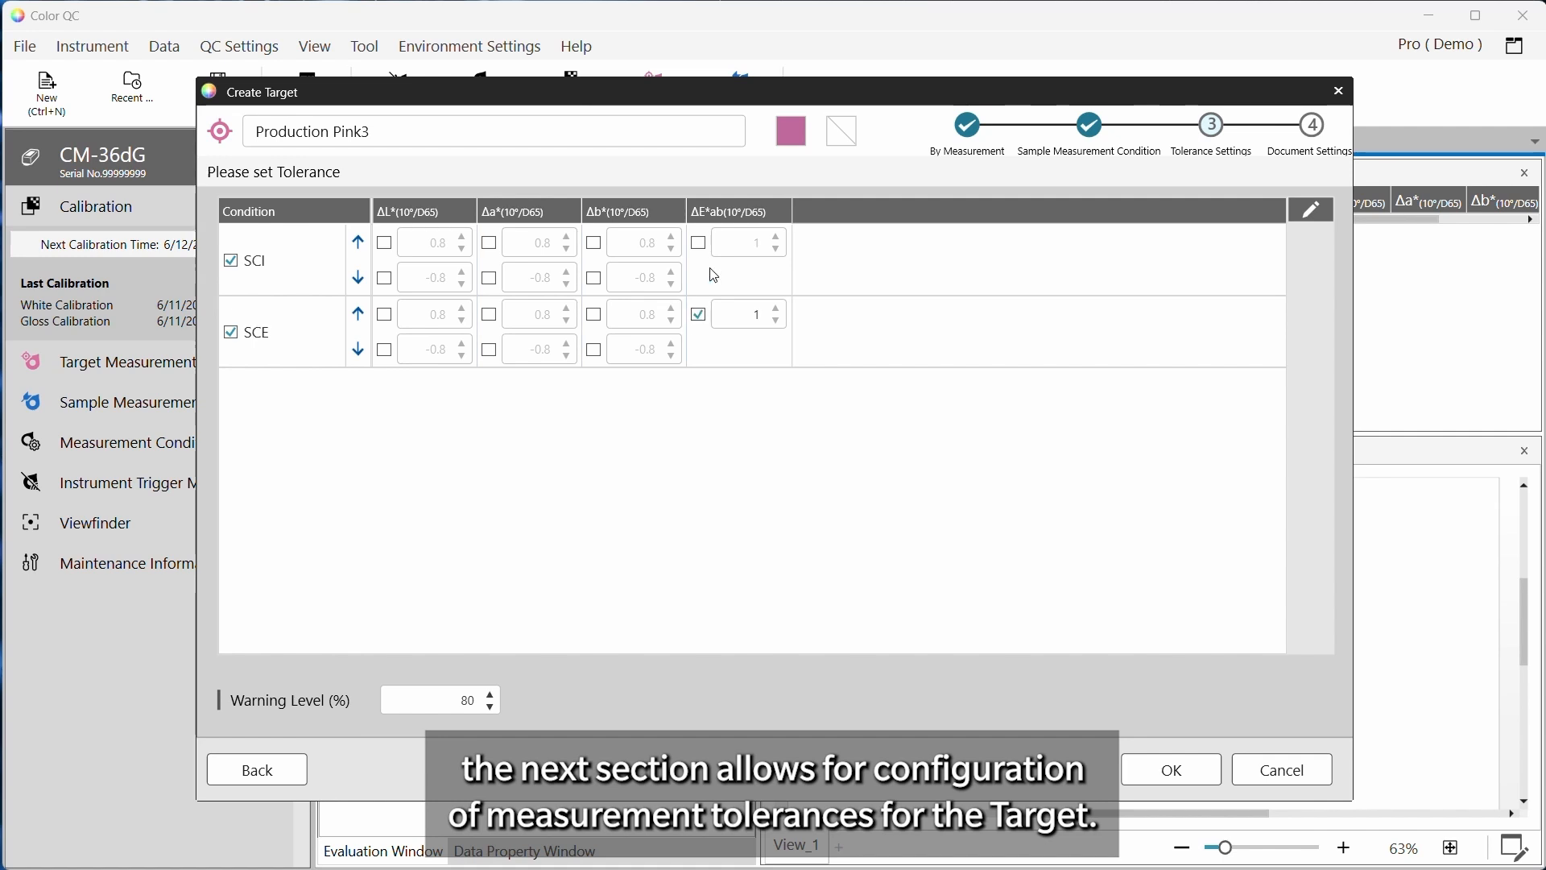
{"action": "left_click", "coordinate": [699, 243]}
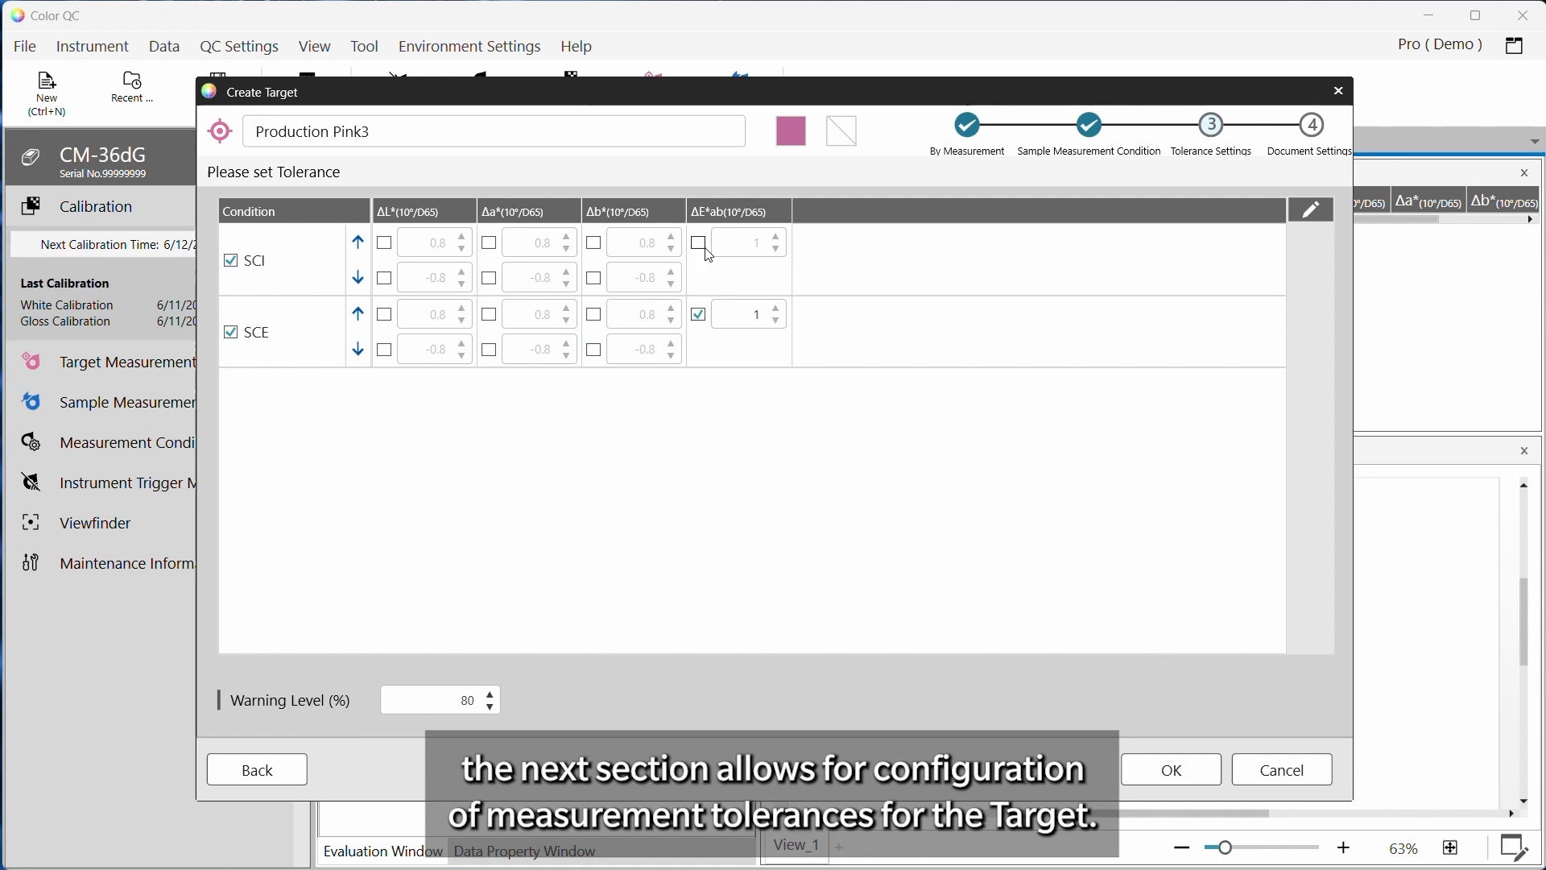
{"action": "double_click", "coordinate": [757, 314]}
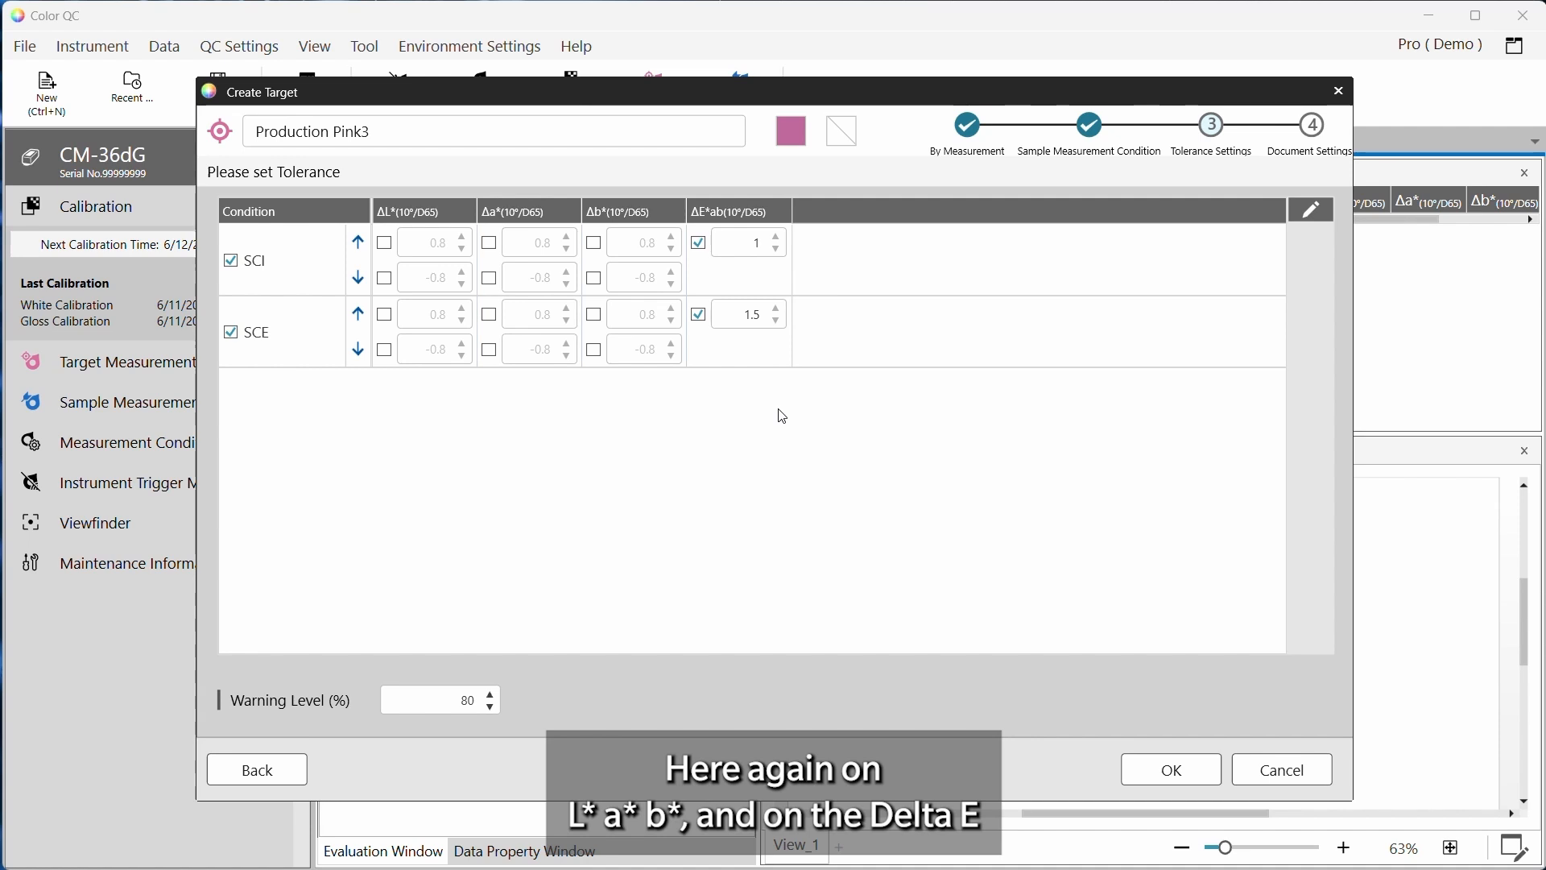
Set the warning level to 90% and advance to the document settings
{"action": "double_click", "coordinate": [467, 700]}
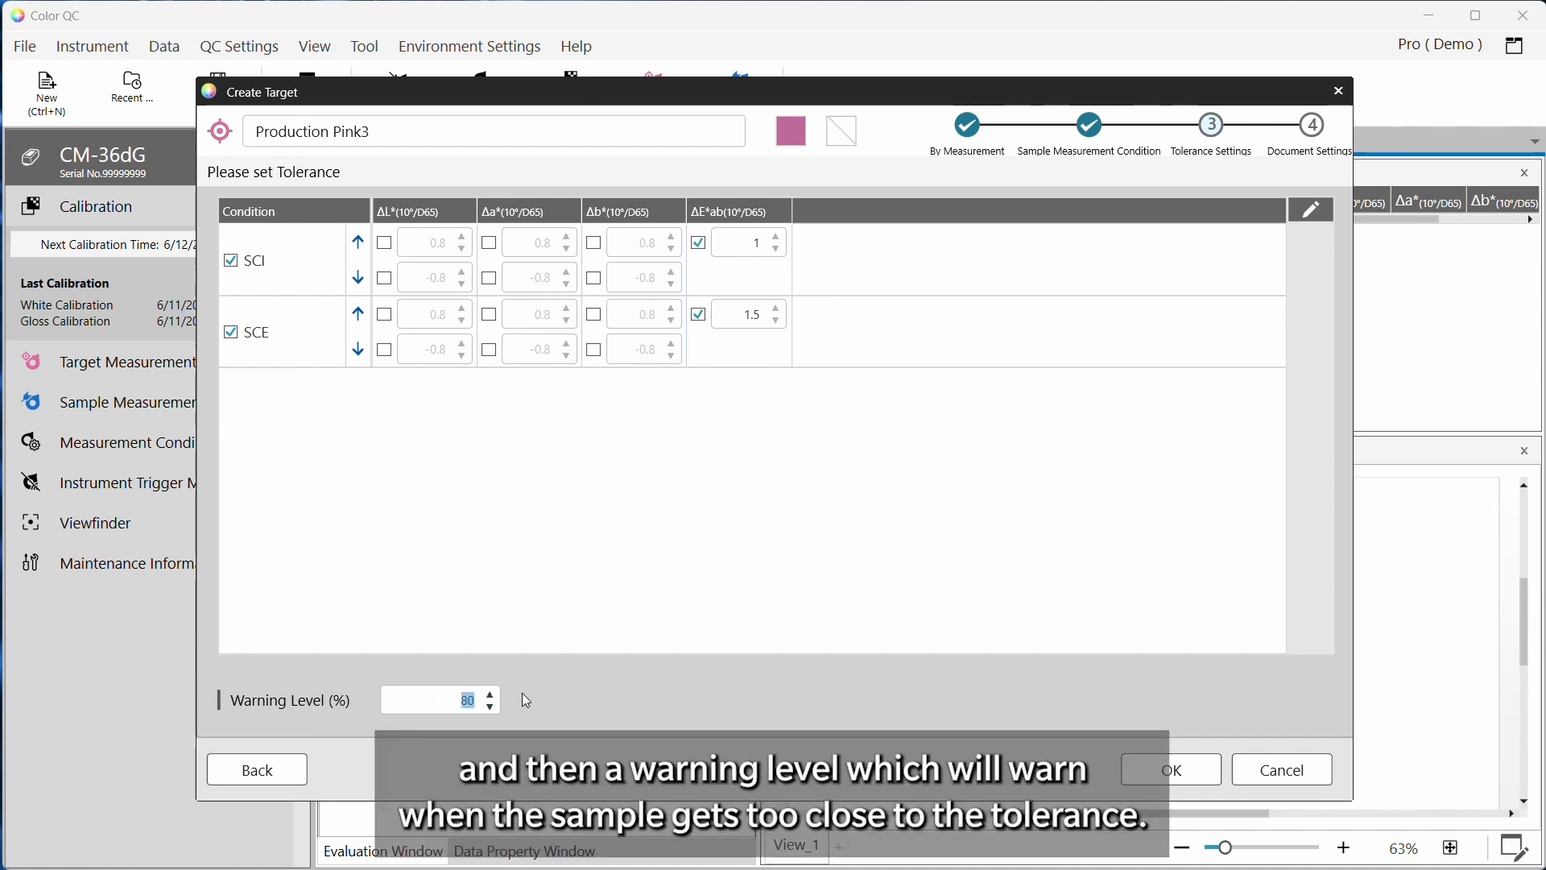
{"action": "type", "text": "90"}
{"action": "left_click", "coordinate": [1182, 774]}
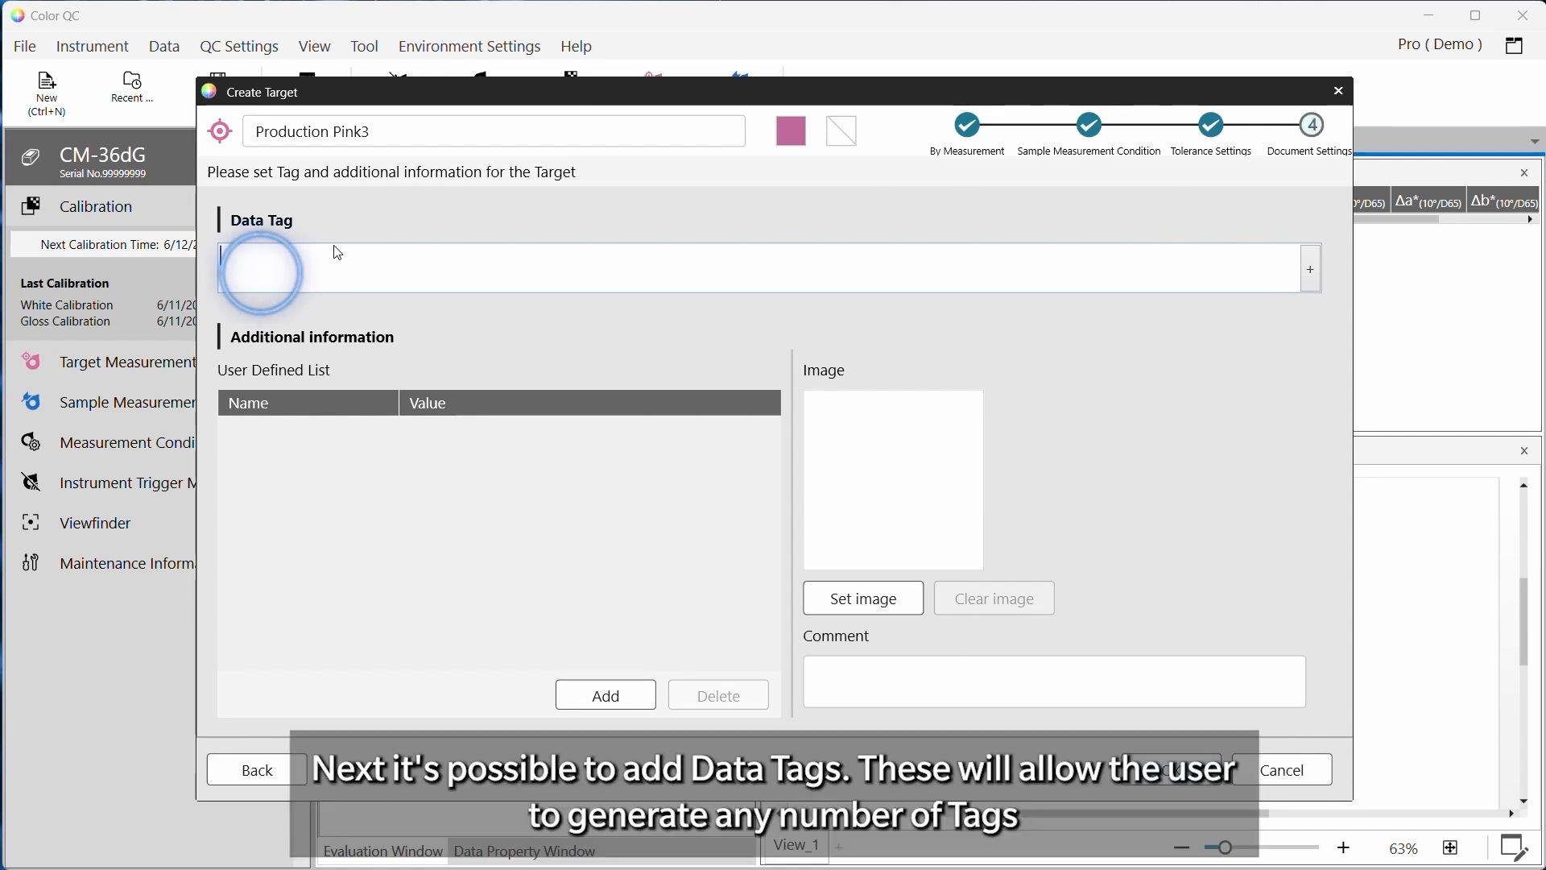
Add the data tags Pink, Customer 2b and Produced UK to the target
{"action": "left_click", "coordinate": [338, 253]}
{"action": "type", "text": "Fink"}
{"action": "key", "text": "Return"}
{"action": "type", "text": "Cus"}
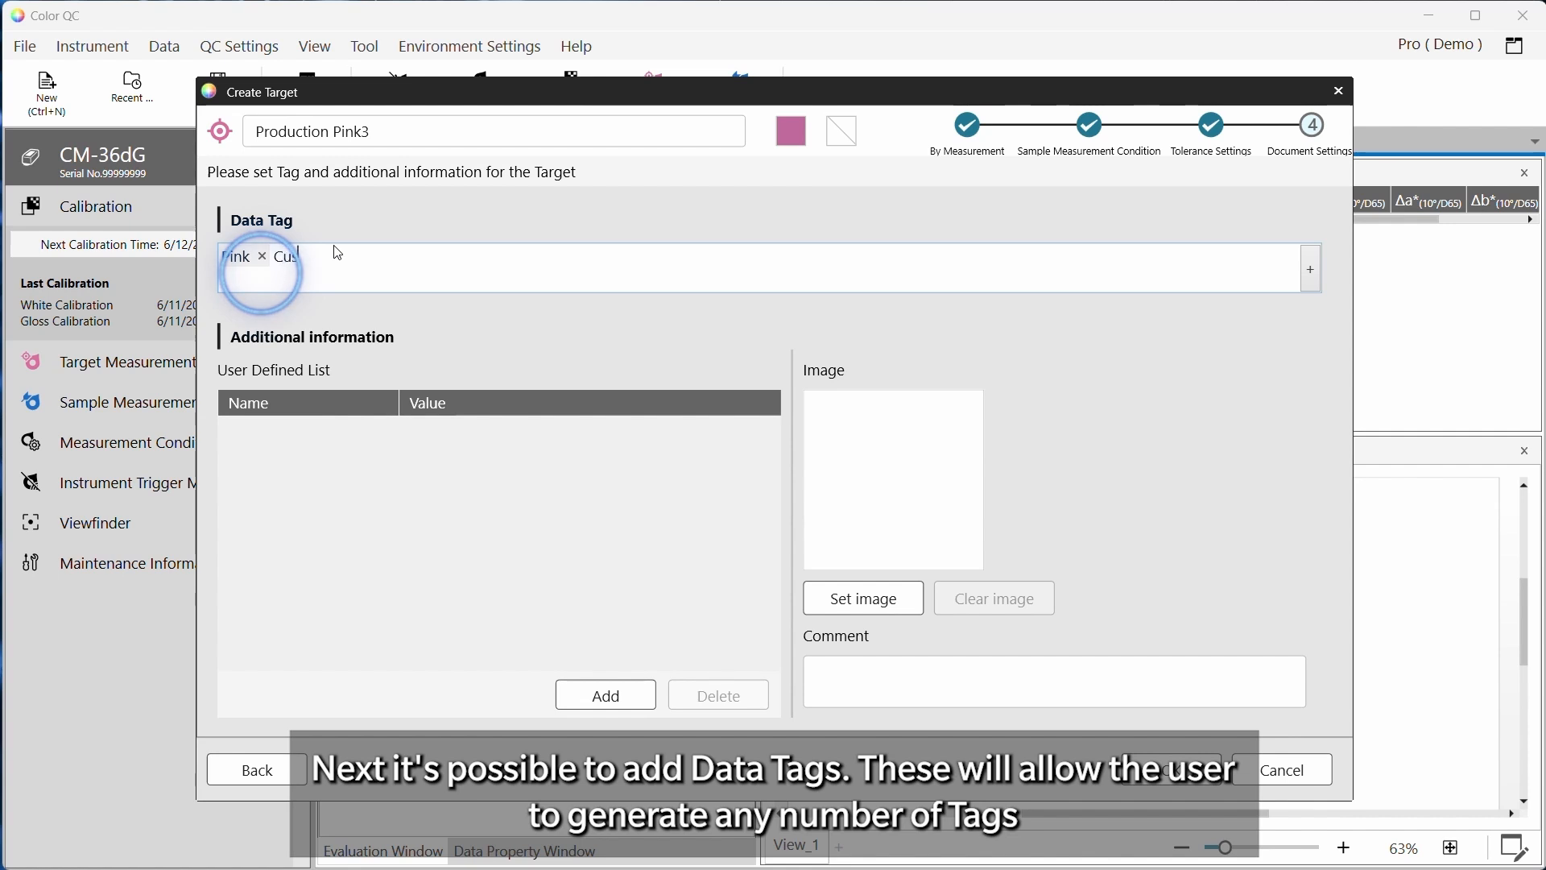
{"action": "type", "text": "tomer"}
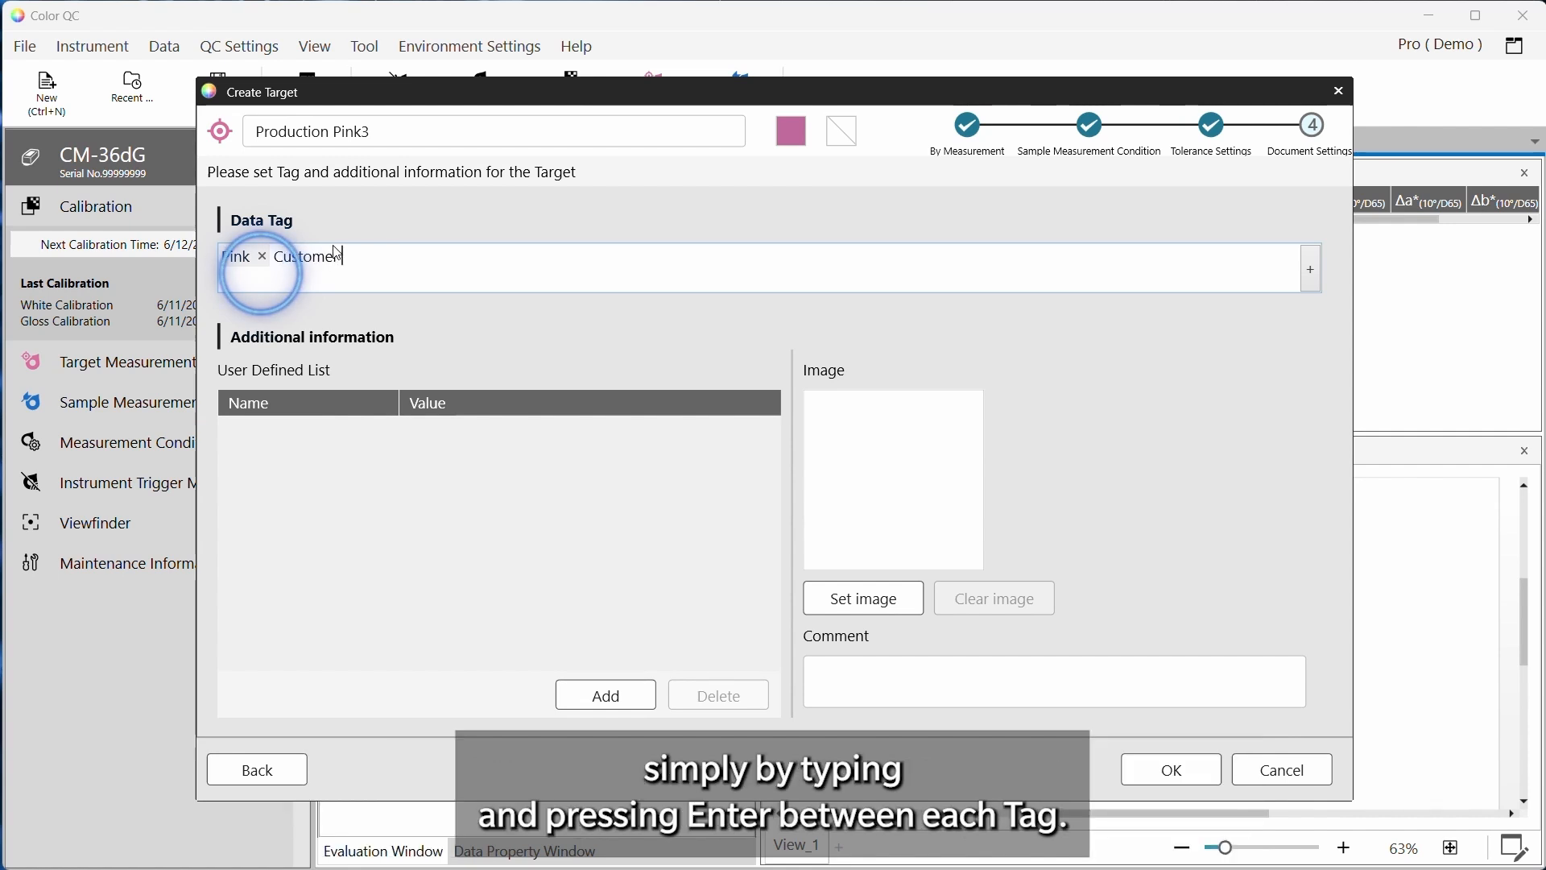
{"action": "type", "text": "2b"}
{"action": "key", "text": "Return"}
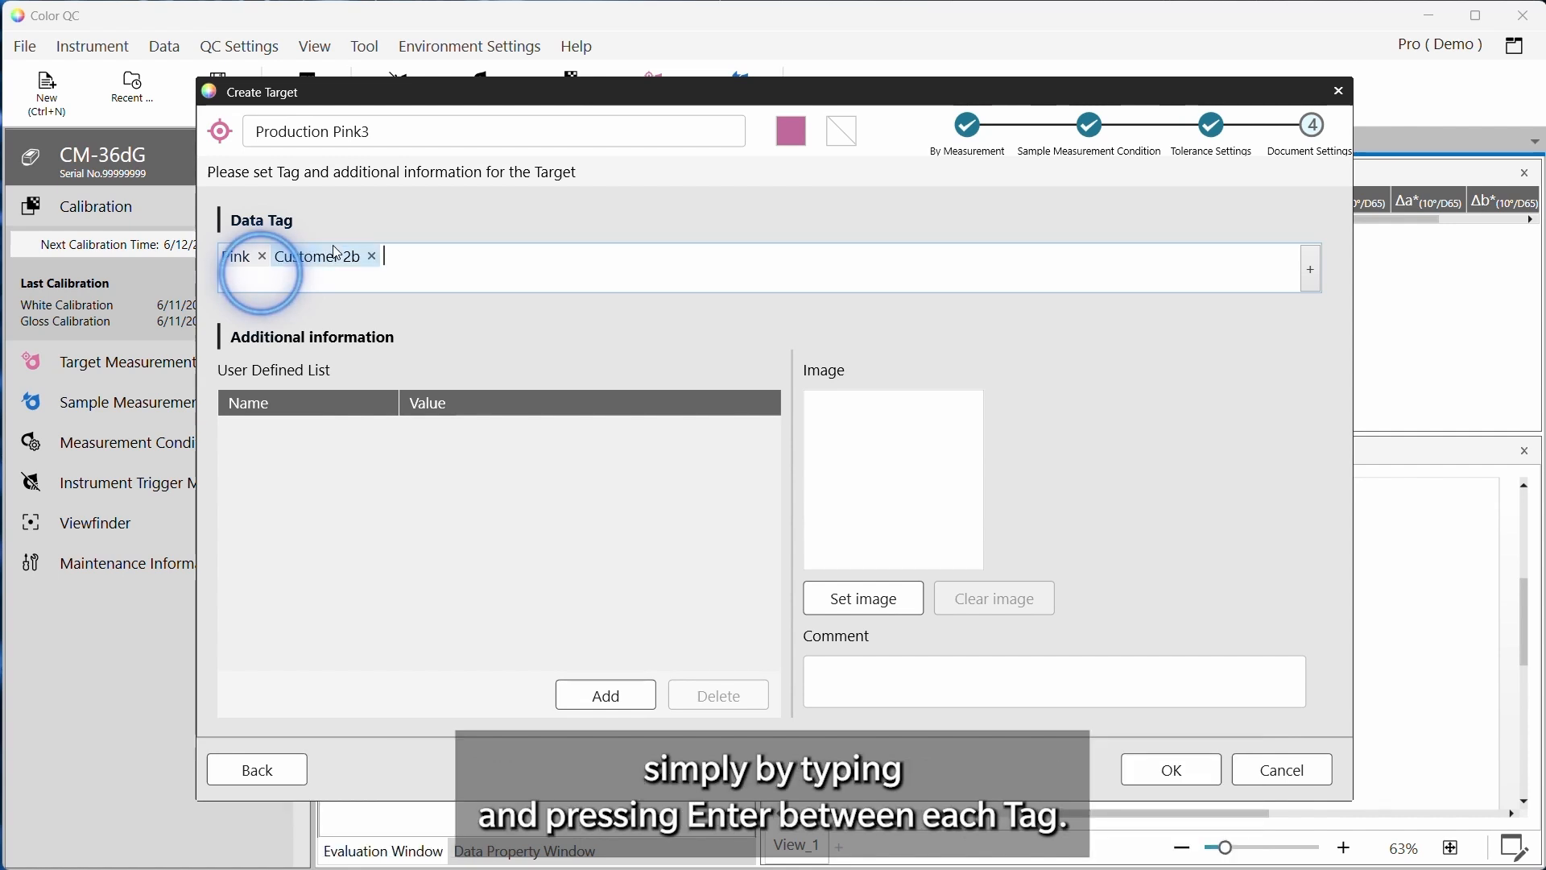
{"action": "type", "text": "Pri"}
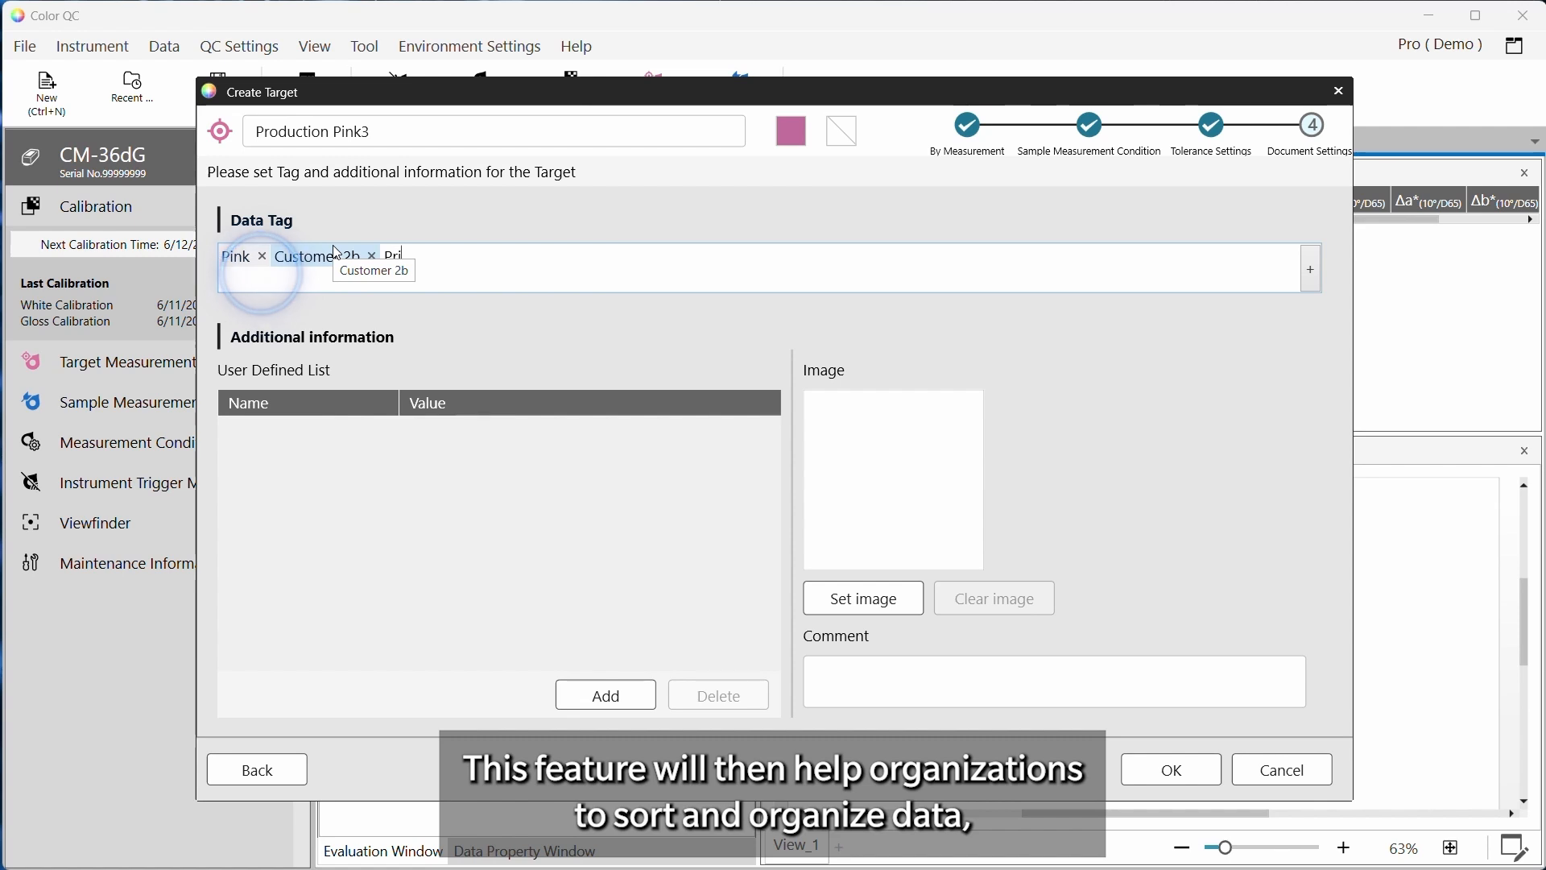
{"action": "type", "text": "oduce"}
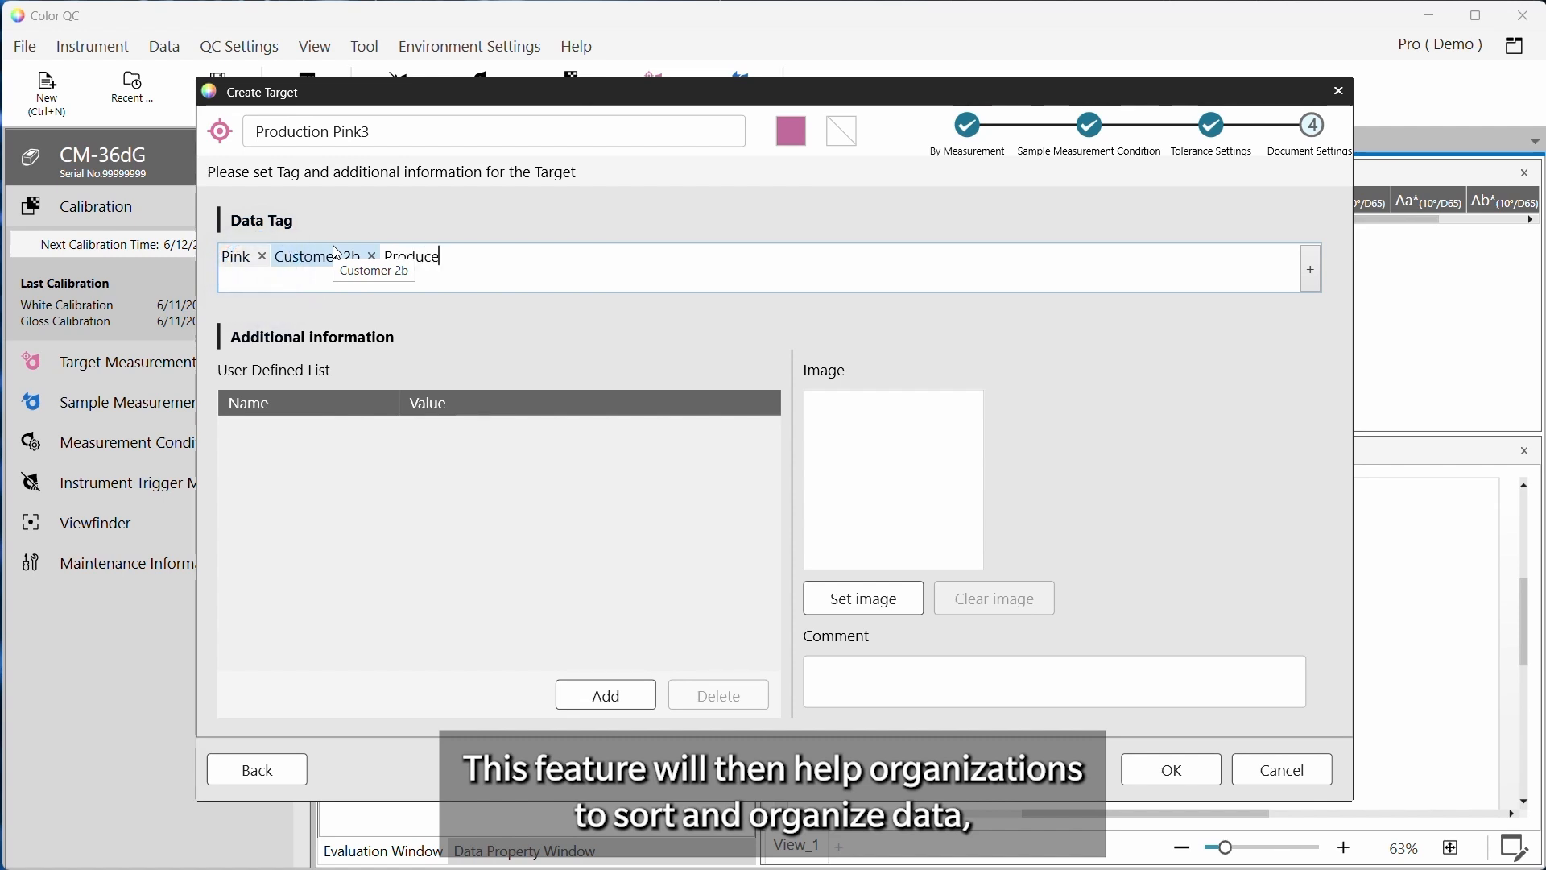
{"action": "type", "text": "d UK"}
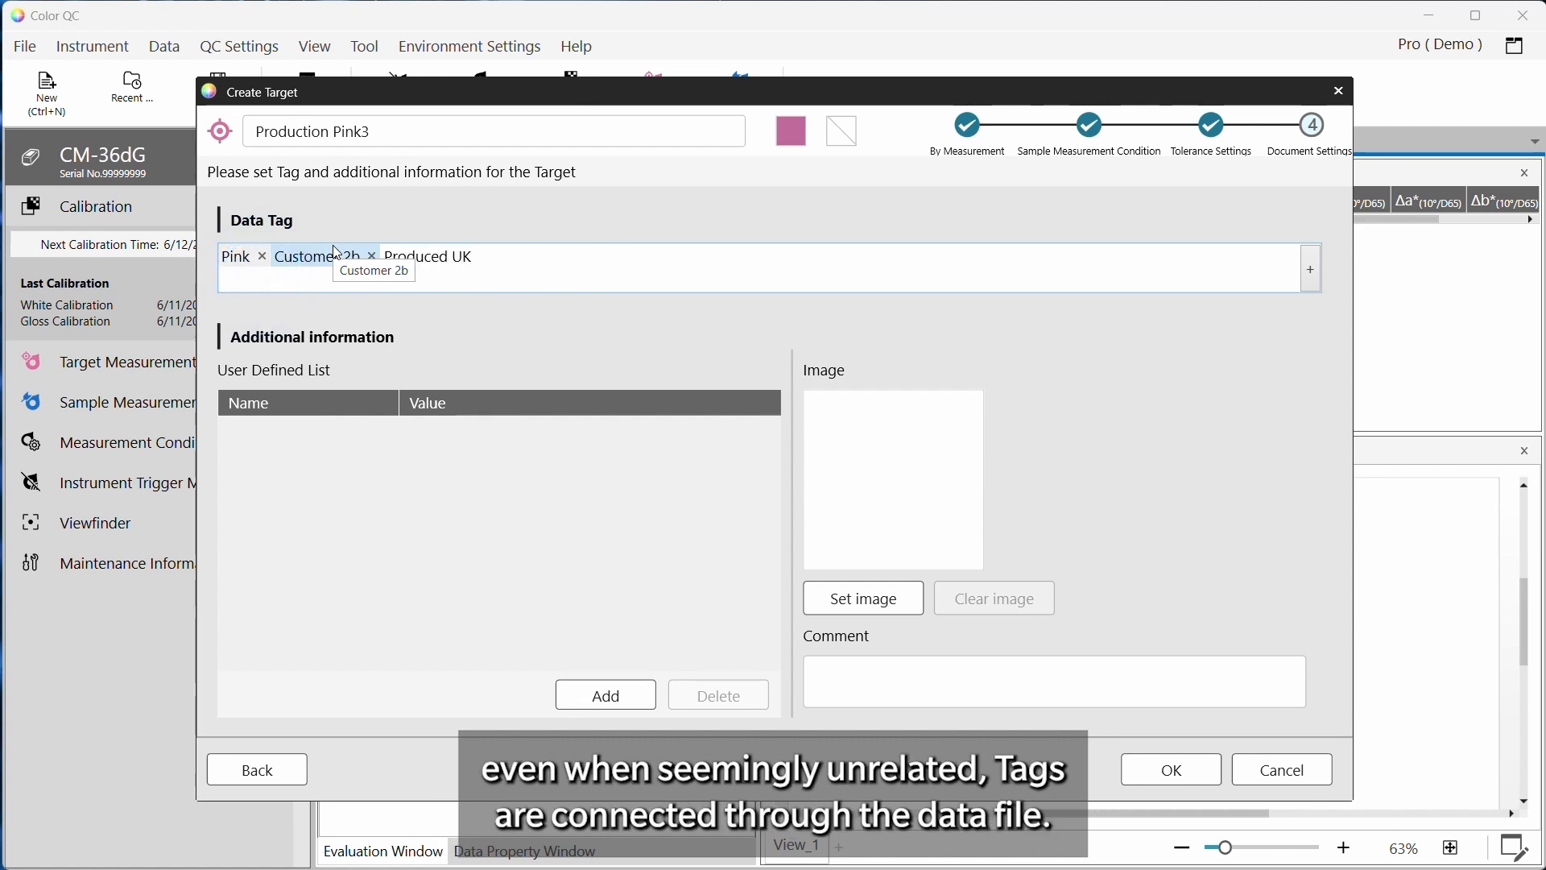
{"action": "key", "text": "Return"}
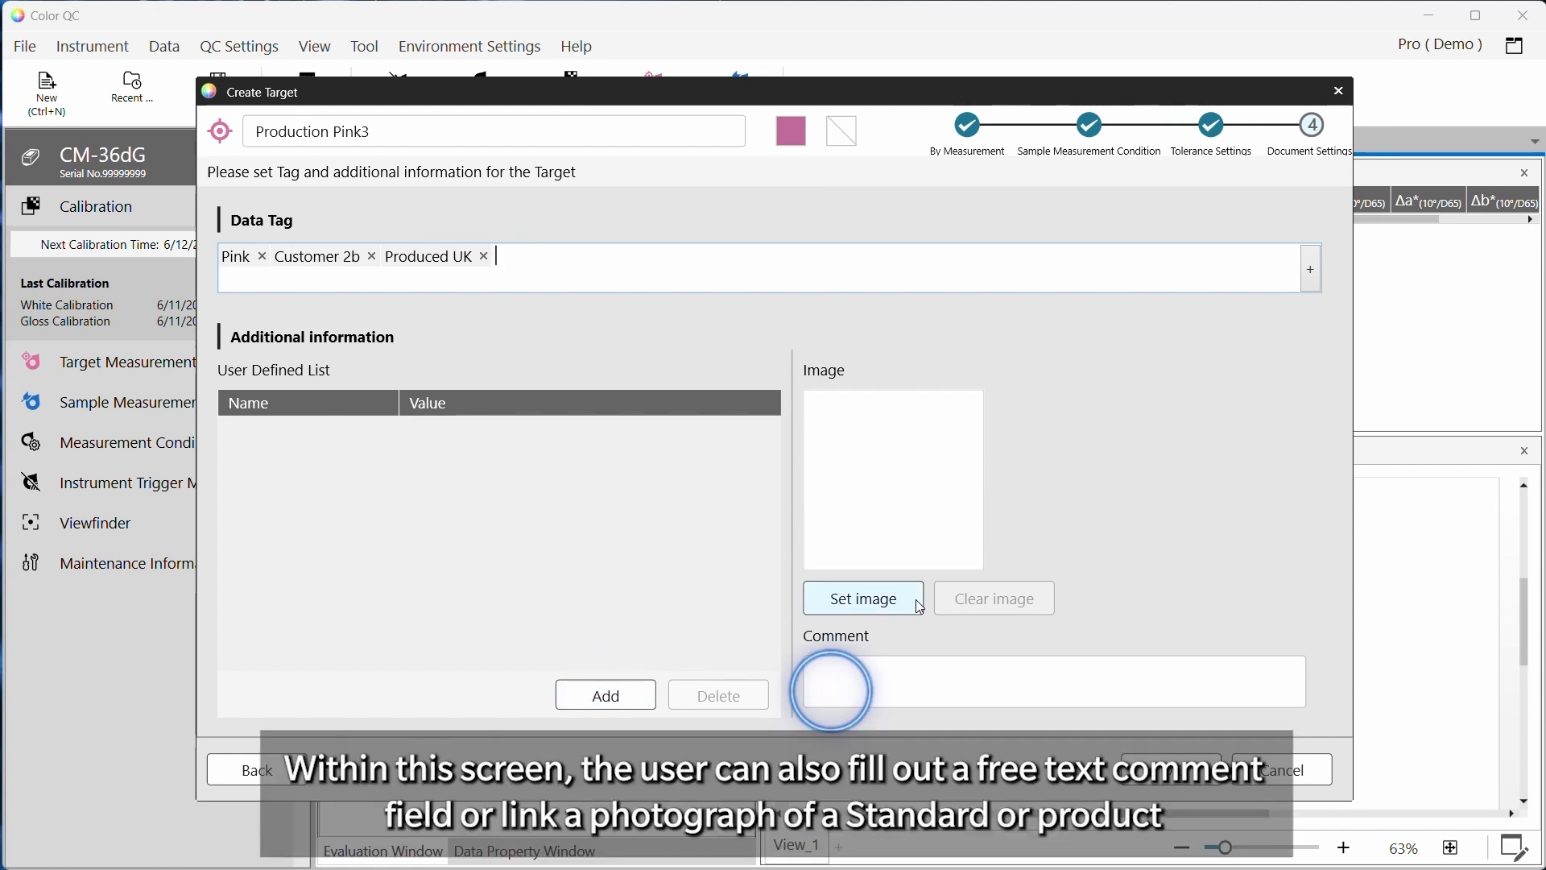
Enter the comment Mould 3 Measure on top
{"action": "left_click", "coordinate": [916, 691]}
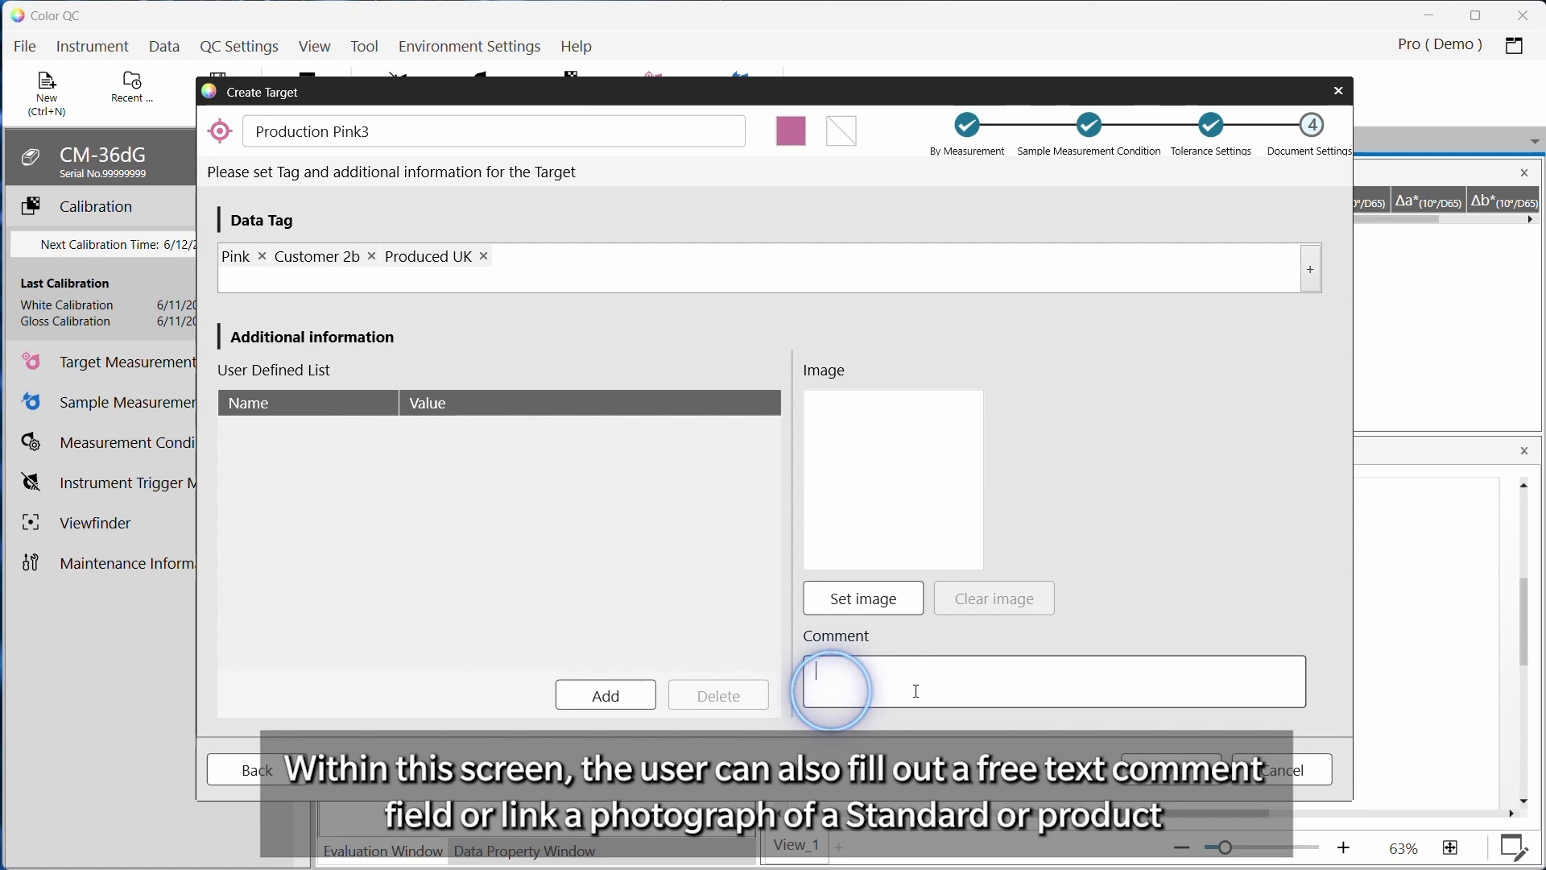
{"action": "type", "text": "Mould 3 Measure on top"}
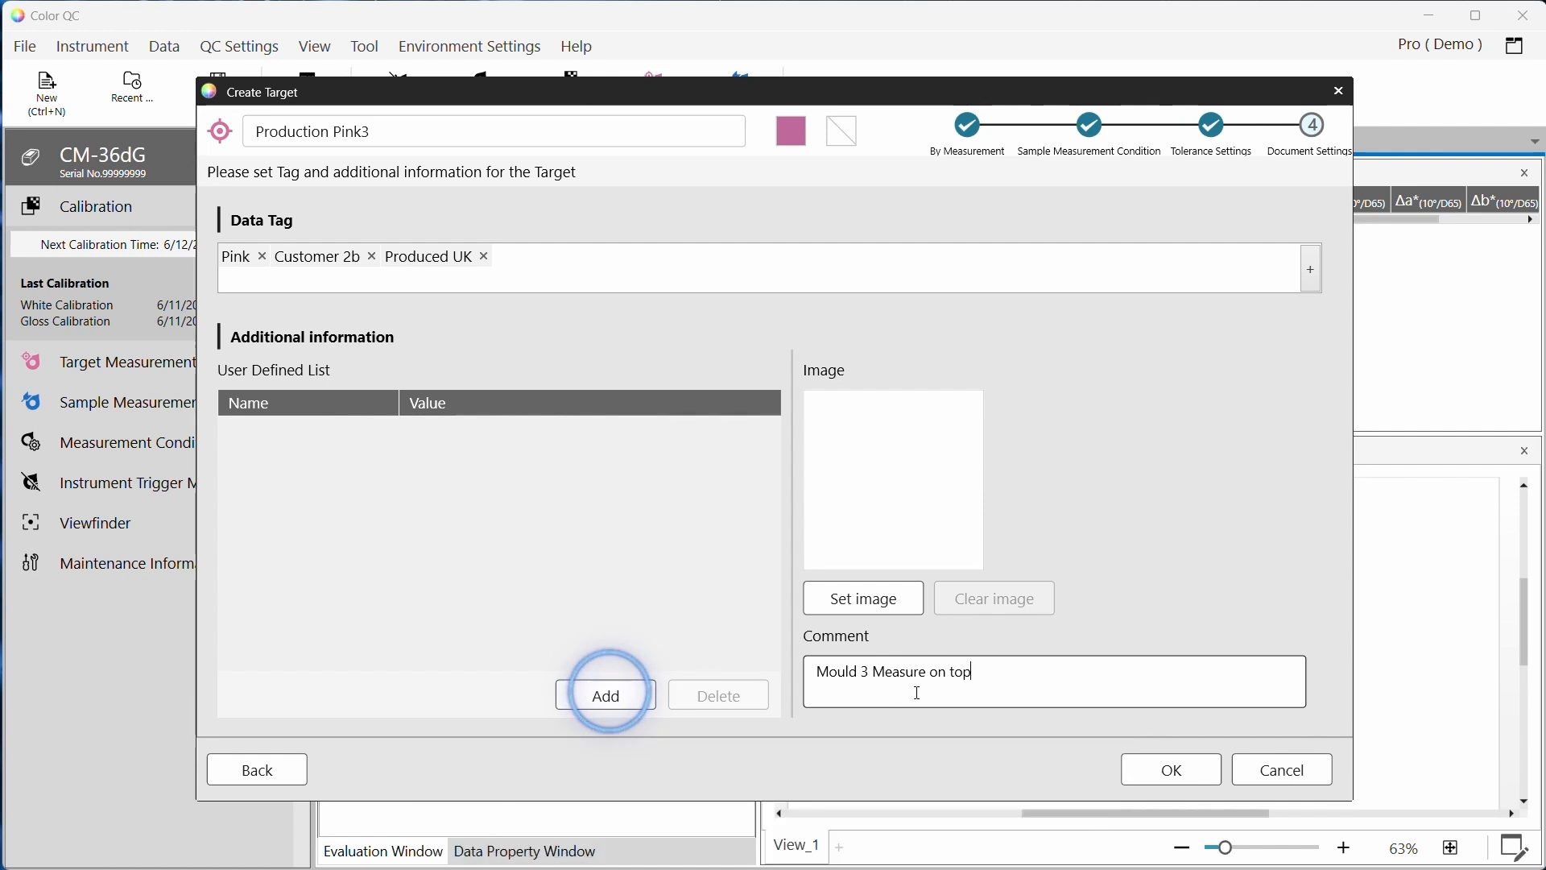
Add the Production Site user-defined field and set its value to Site UK
{"action": "left_click", "coordinate": [608, 694]}
{"action": "left_click", "coordinate": [921, 436]}
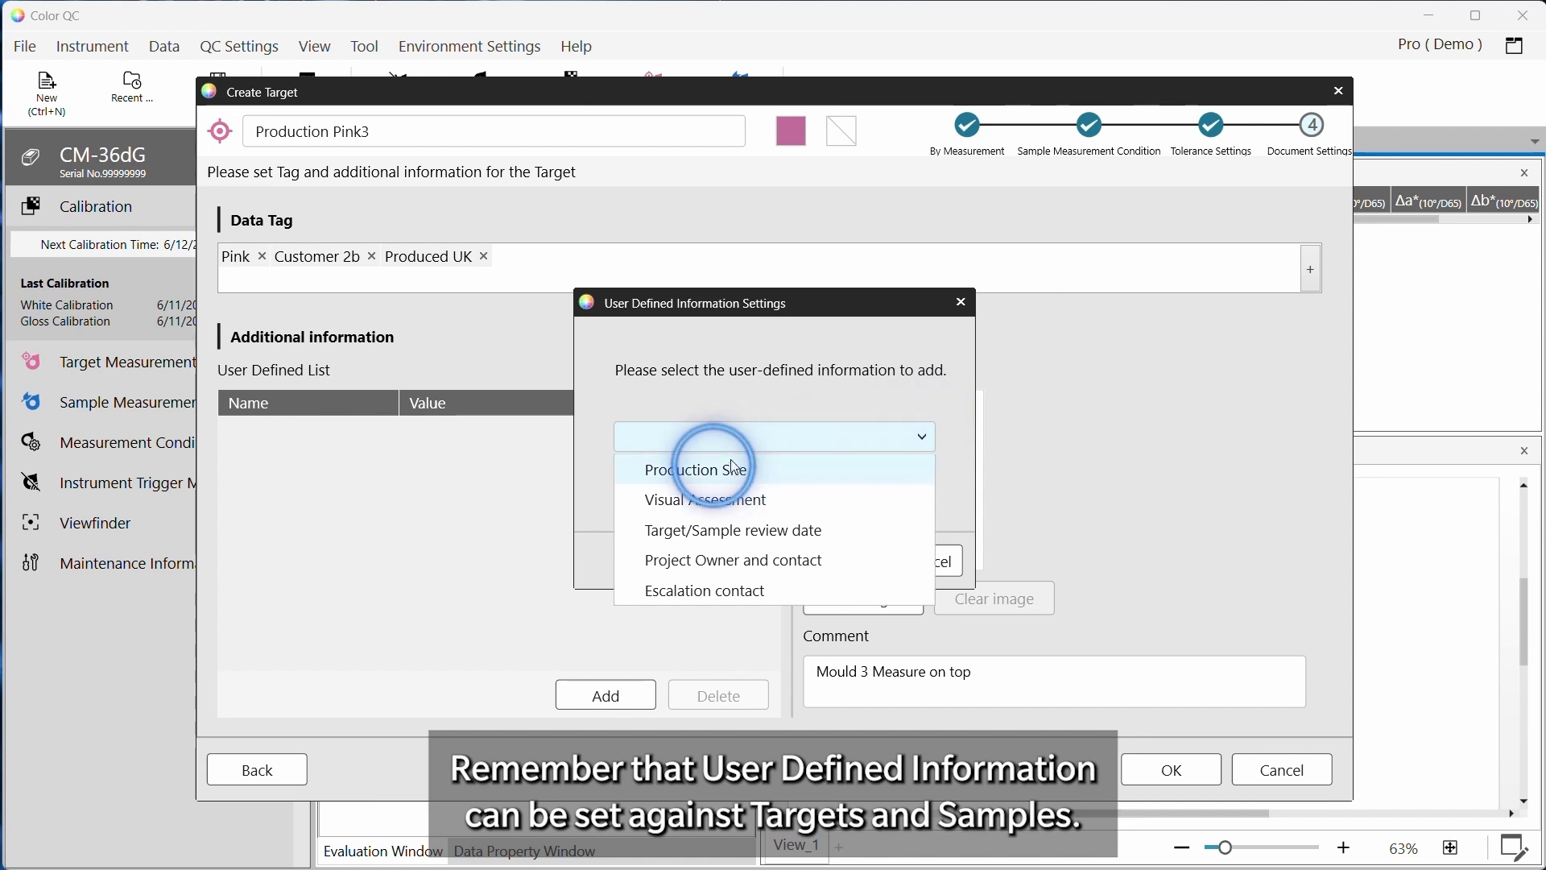
{"action": "left_click", "coordinate": [735, 467]}
{"action": "left_click", "coordinate": [856, 559]}
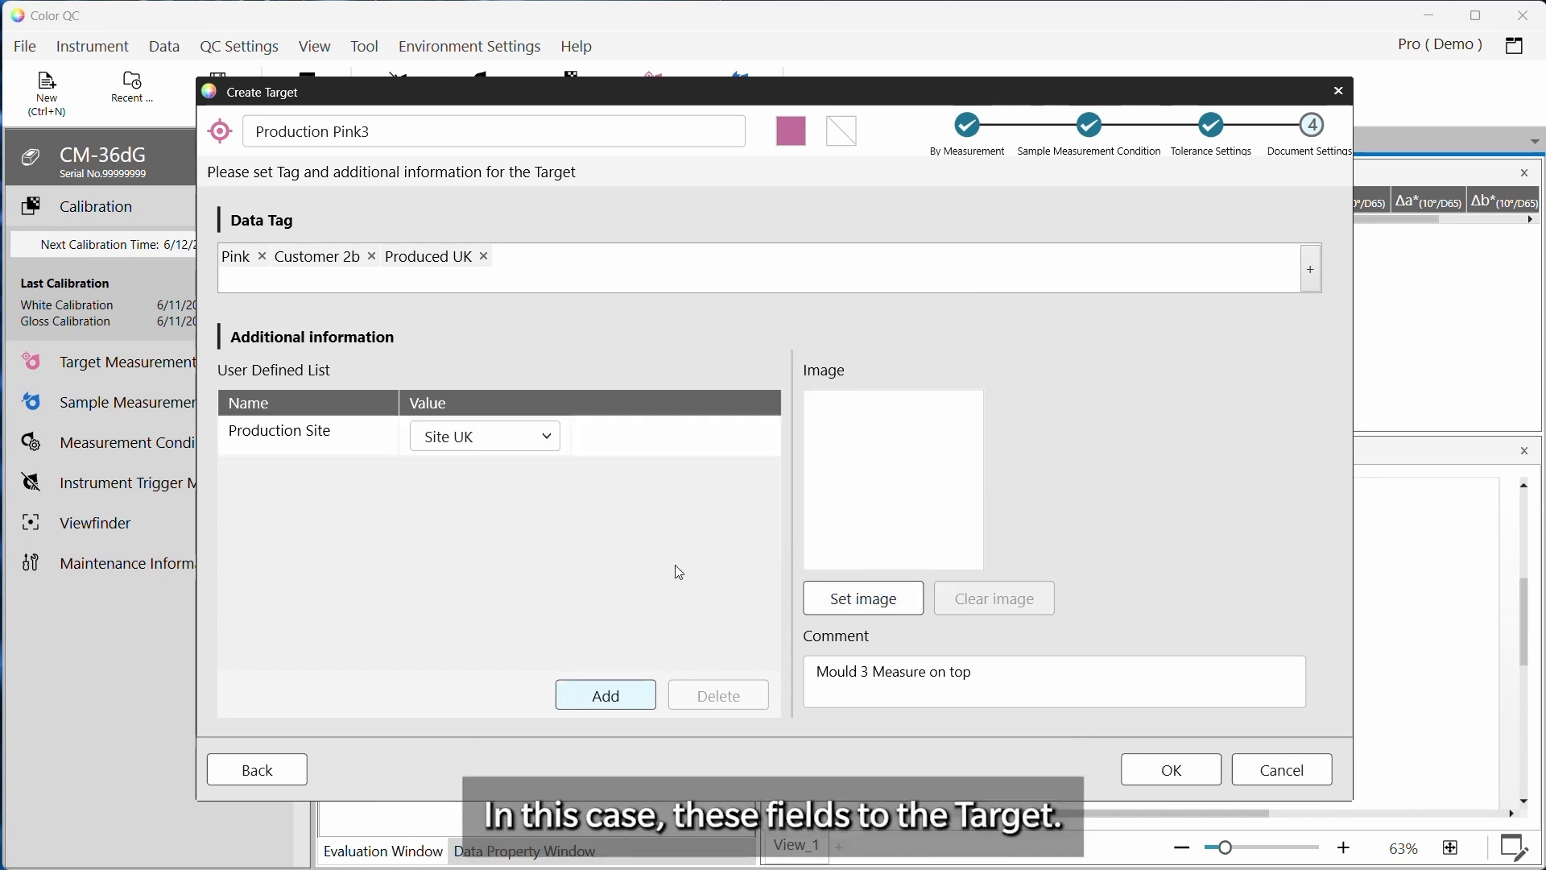
{"action": "left_click", "coordinate": [536, 438]}
{"action": "left_click", "coordinate": [524, 476]}
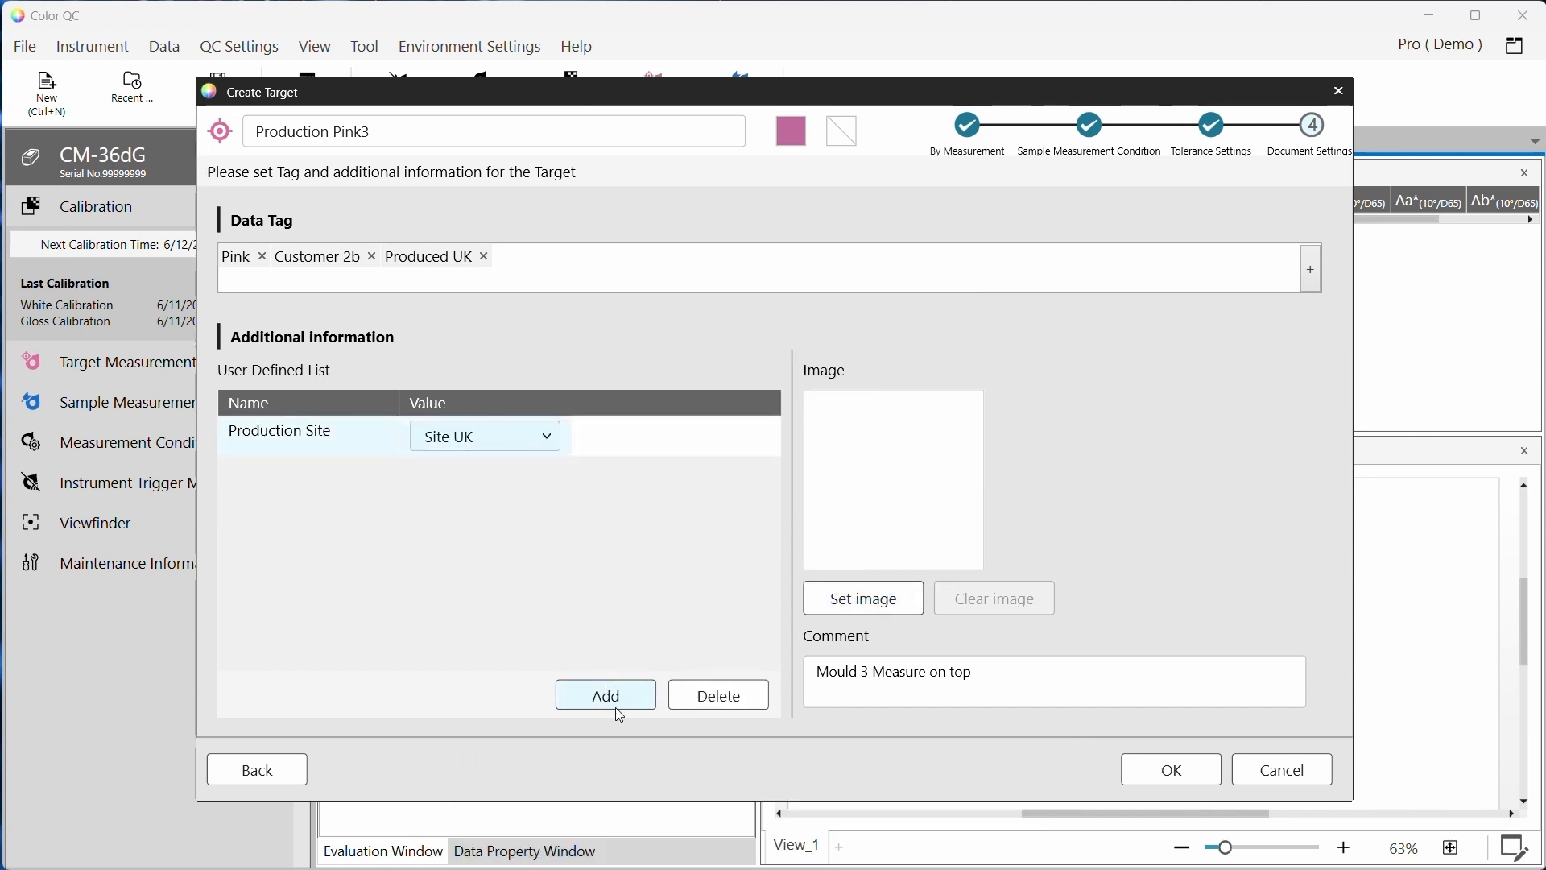
Add the Target/Sample review date field and enter 11/09/2024
{"action": "left_click", "coordinate": [617, 704]}
{"action": "left_click", "coordinate": [778, 441]}
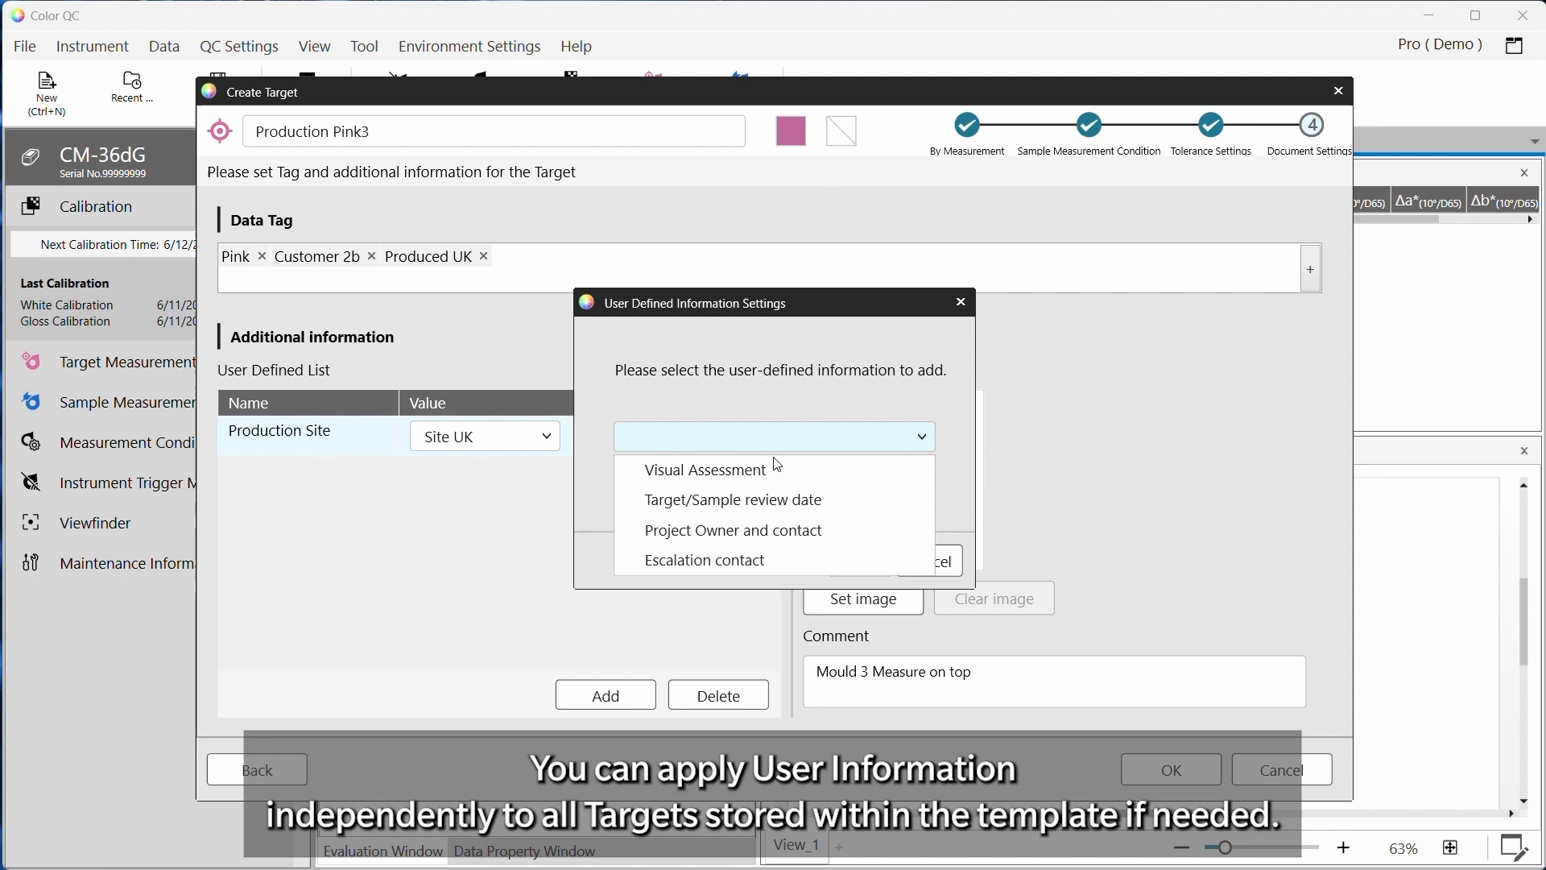
{"action": "left_click", "coordinate": [733, 503]}
{"action": "left_click", "coordinate": [836, 558]}
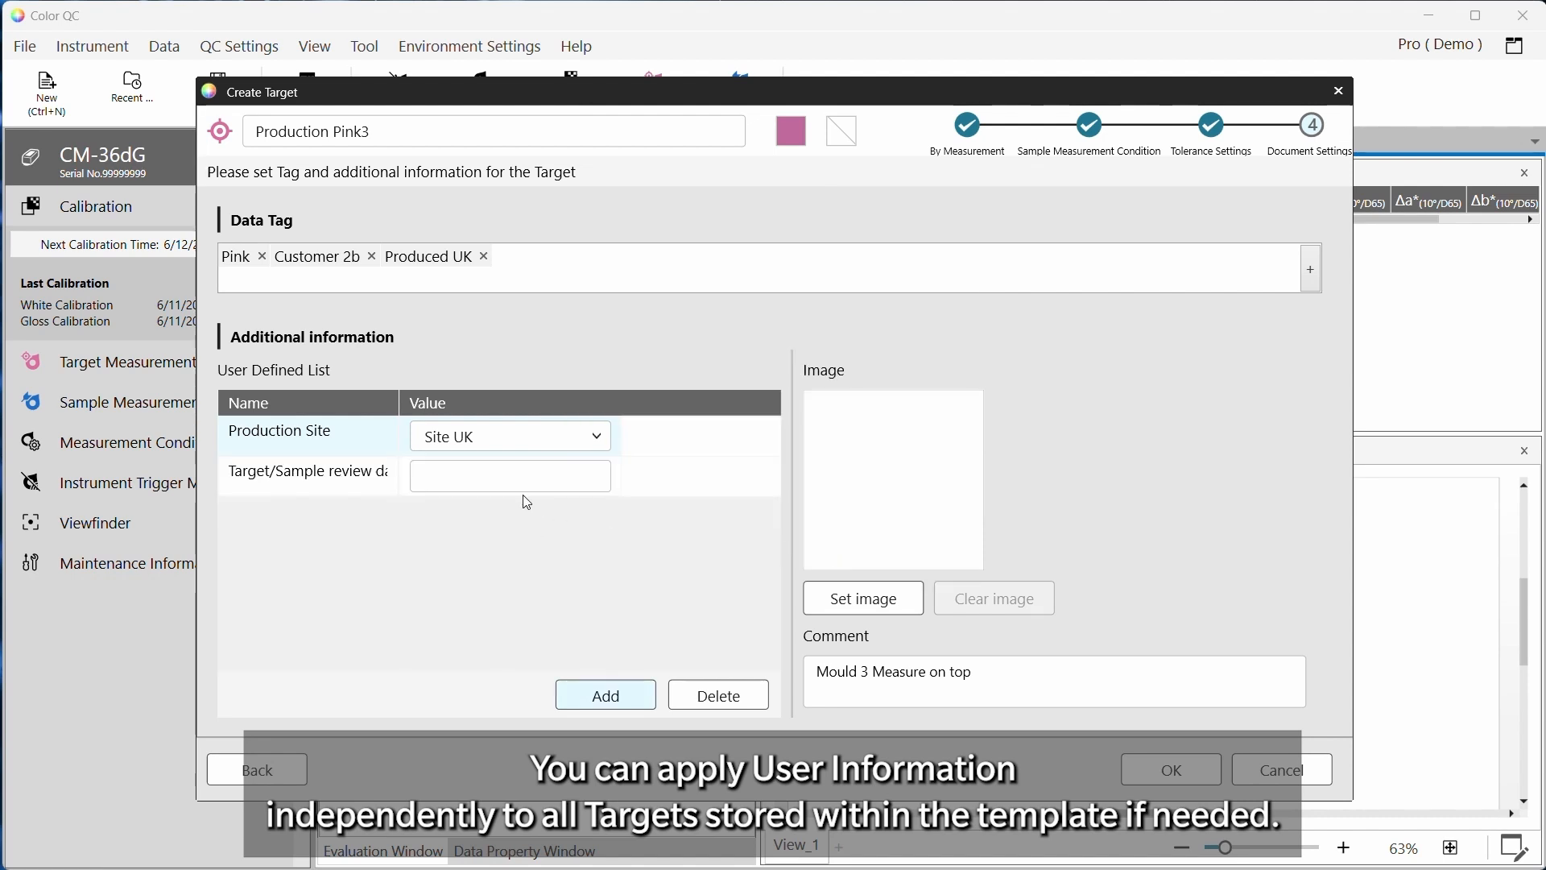
{"action": "left_click", "coordinate": [505, 478]}
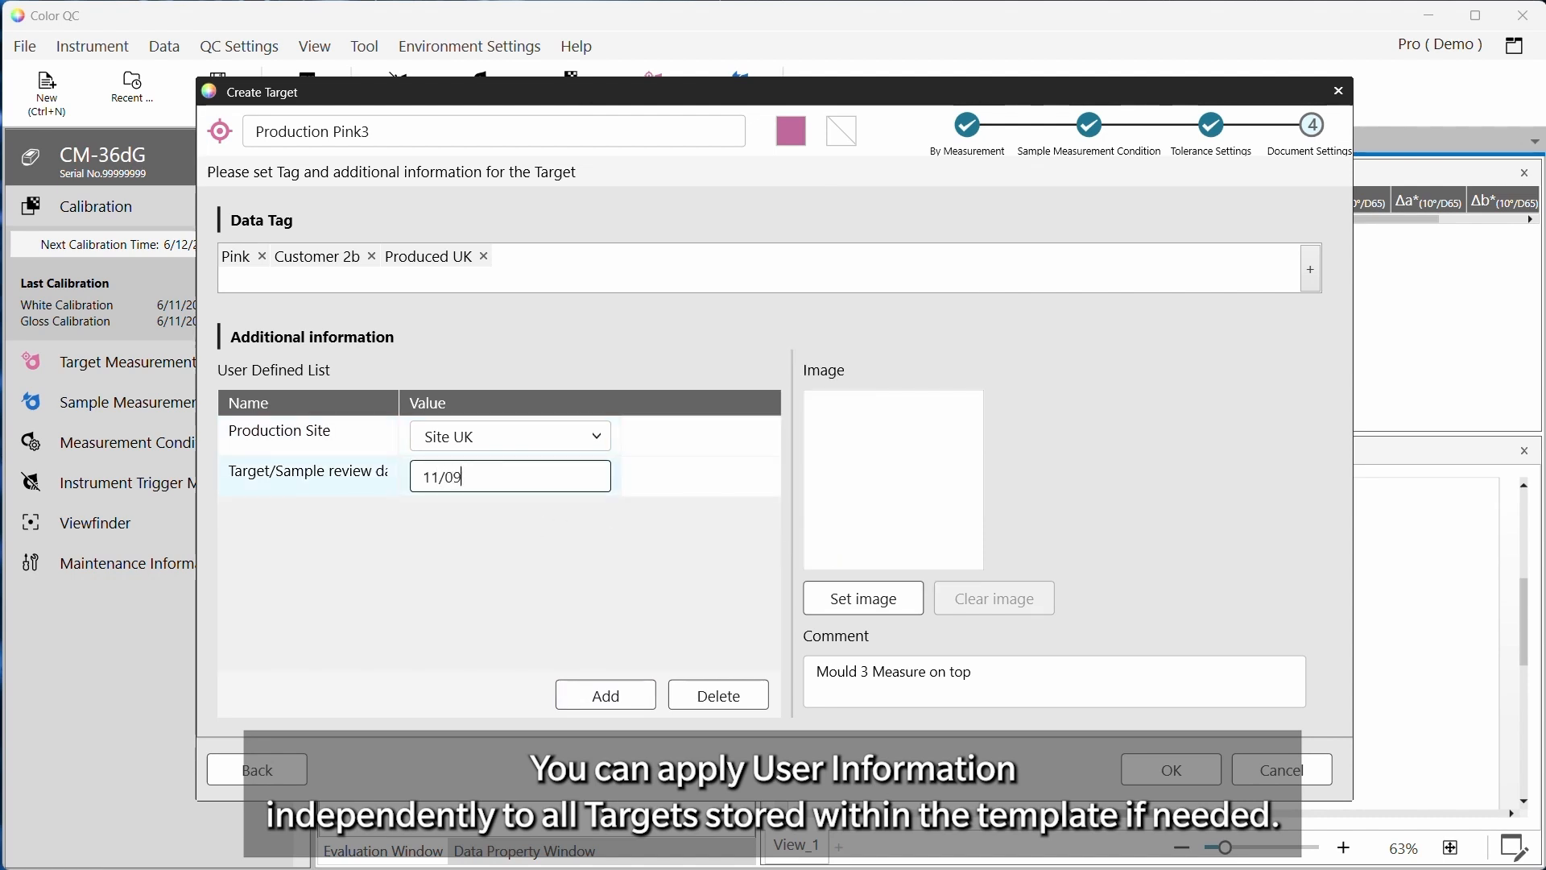
{"action": "type", "text": "11/09/2024"}
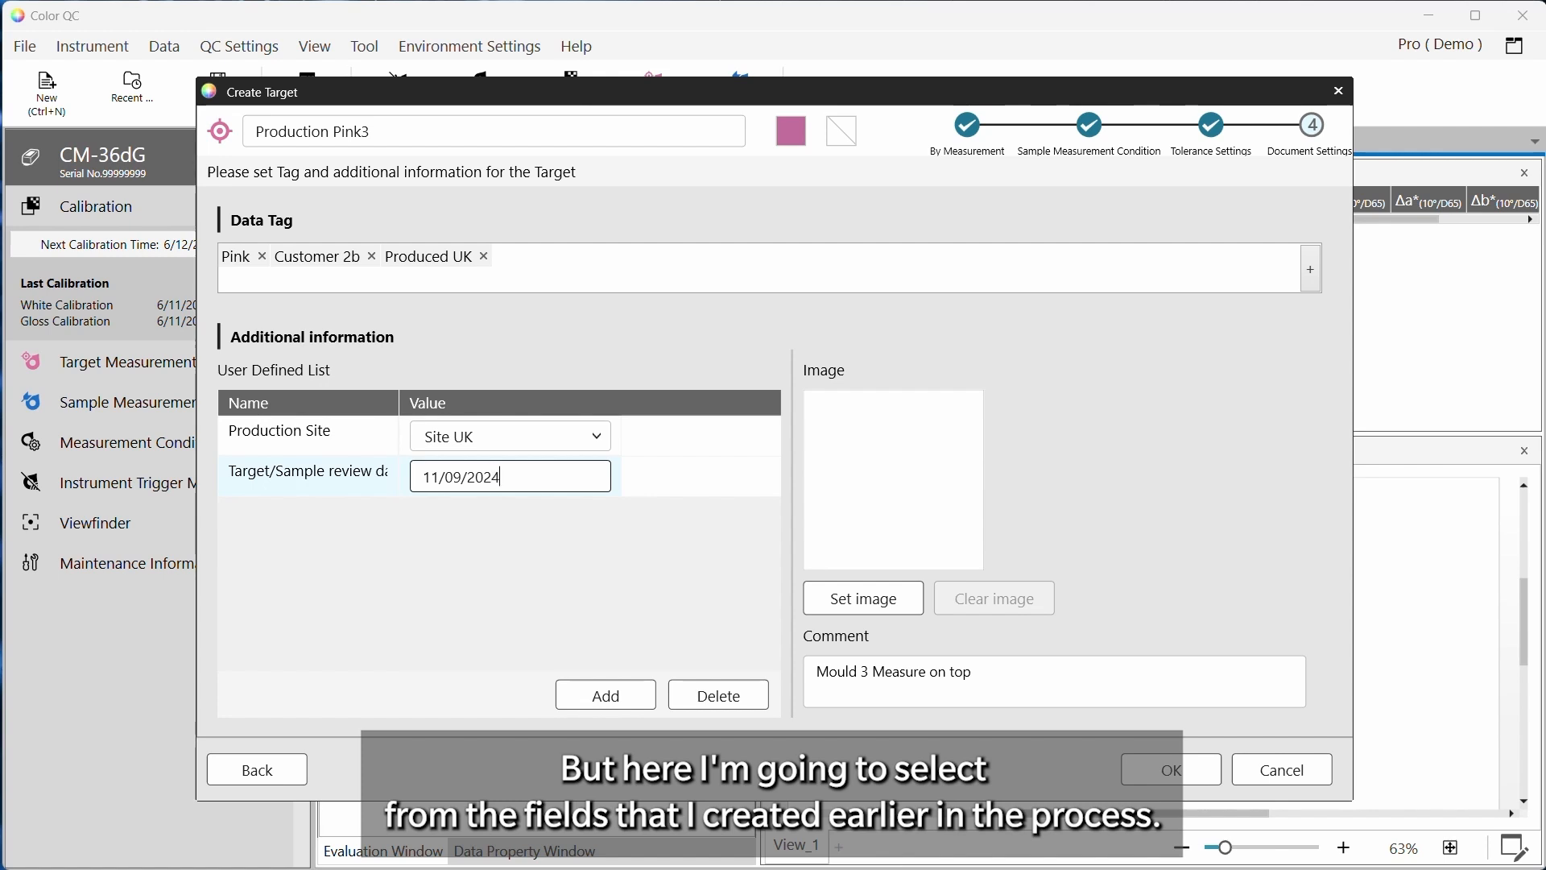
Add the Project Owner and contact user-defined field to the list
{"action": "left_click", "coordinate": [604, 694]}
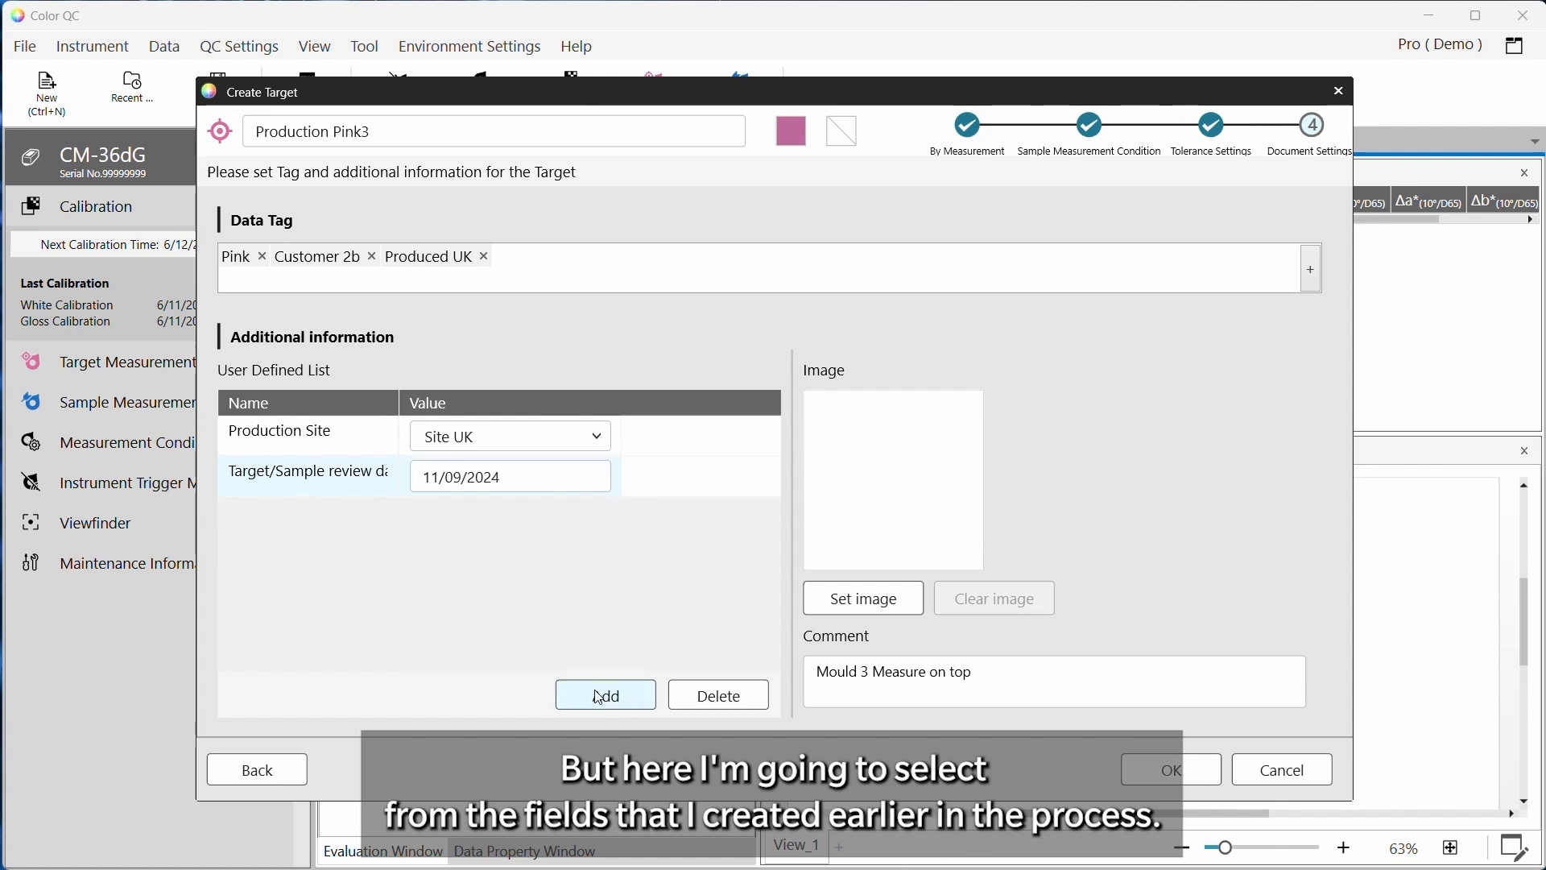
{"action": "left_click", "coordinate": [796, 450]}
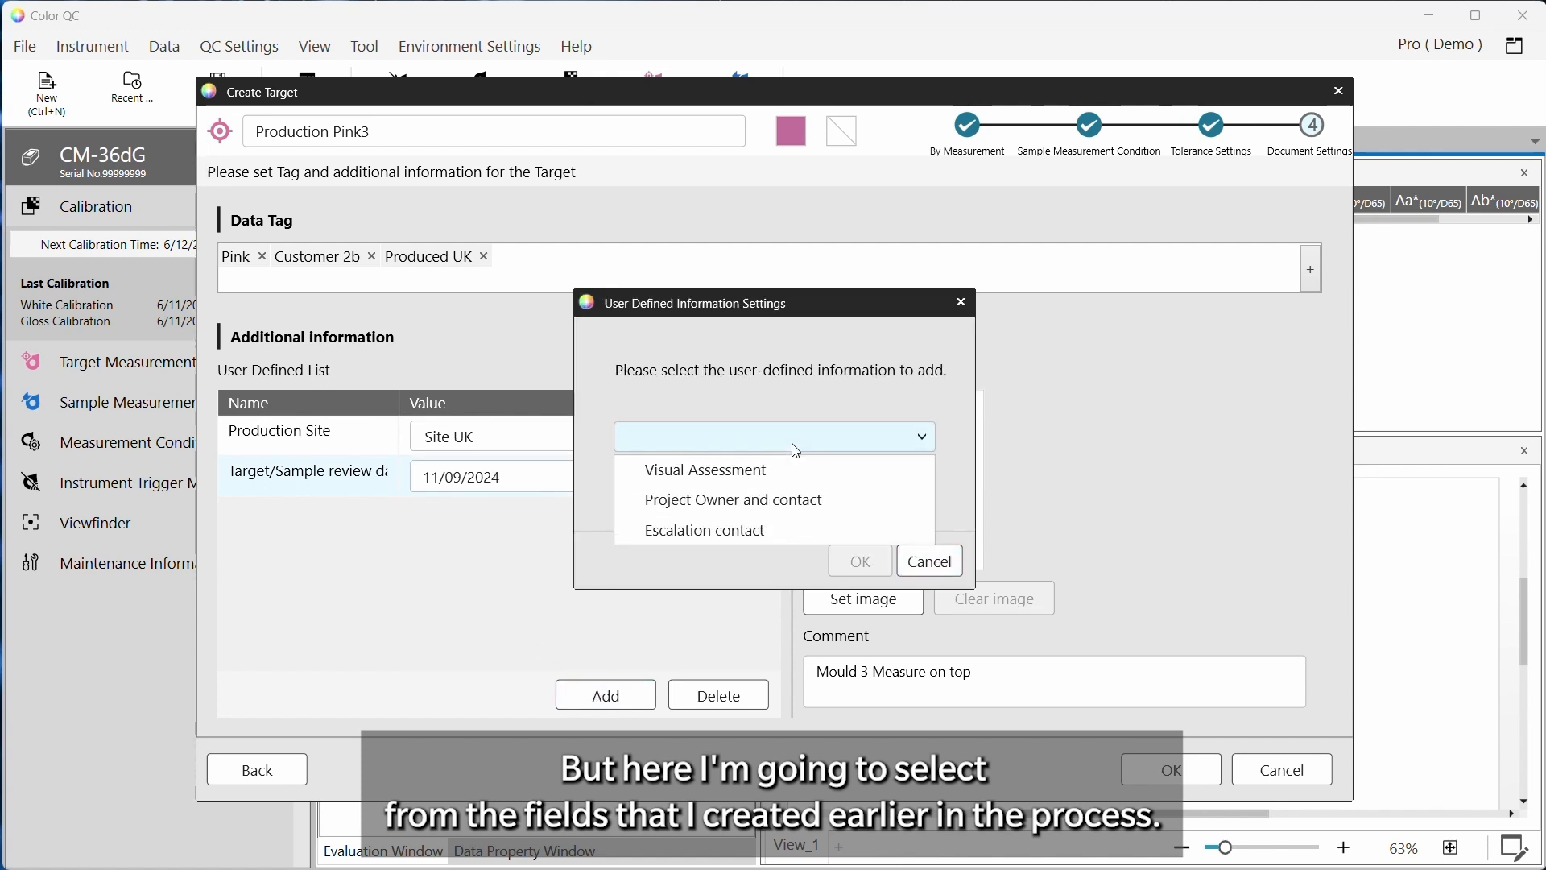
{"action": "left_click", "coordinate": [761, 500]}
{"action": "left_click", "coordinate": [872, 570]}
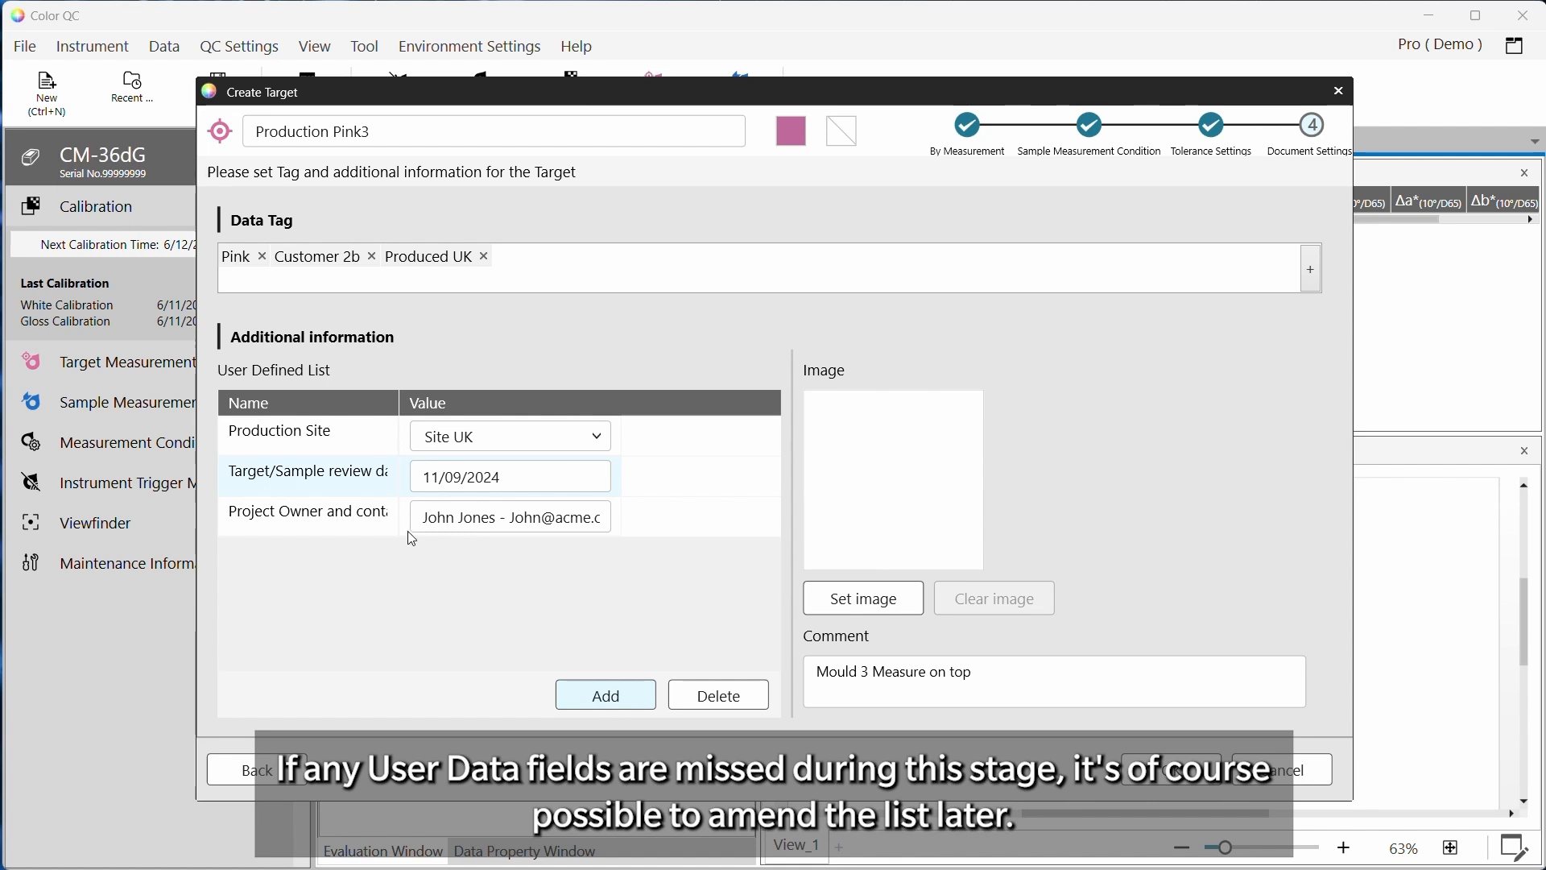
Add the Escalation contact field, pick the second contact from its list, and commit the target changes
{"action": "left_click", "coordinate": [608, 696]}
{"action": "left_click", "coordinate": [829, 439]}
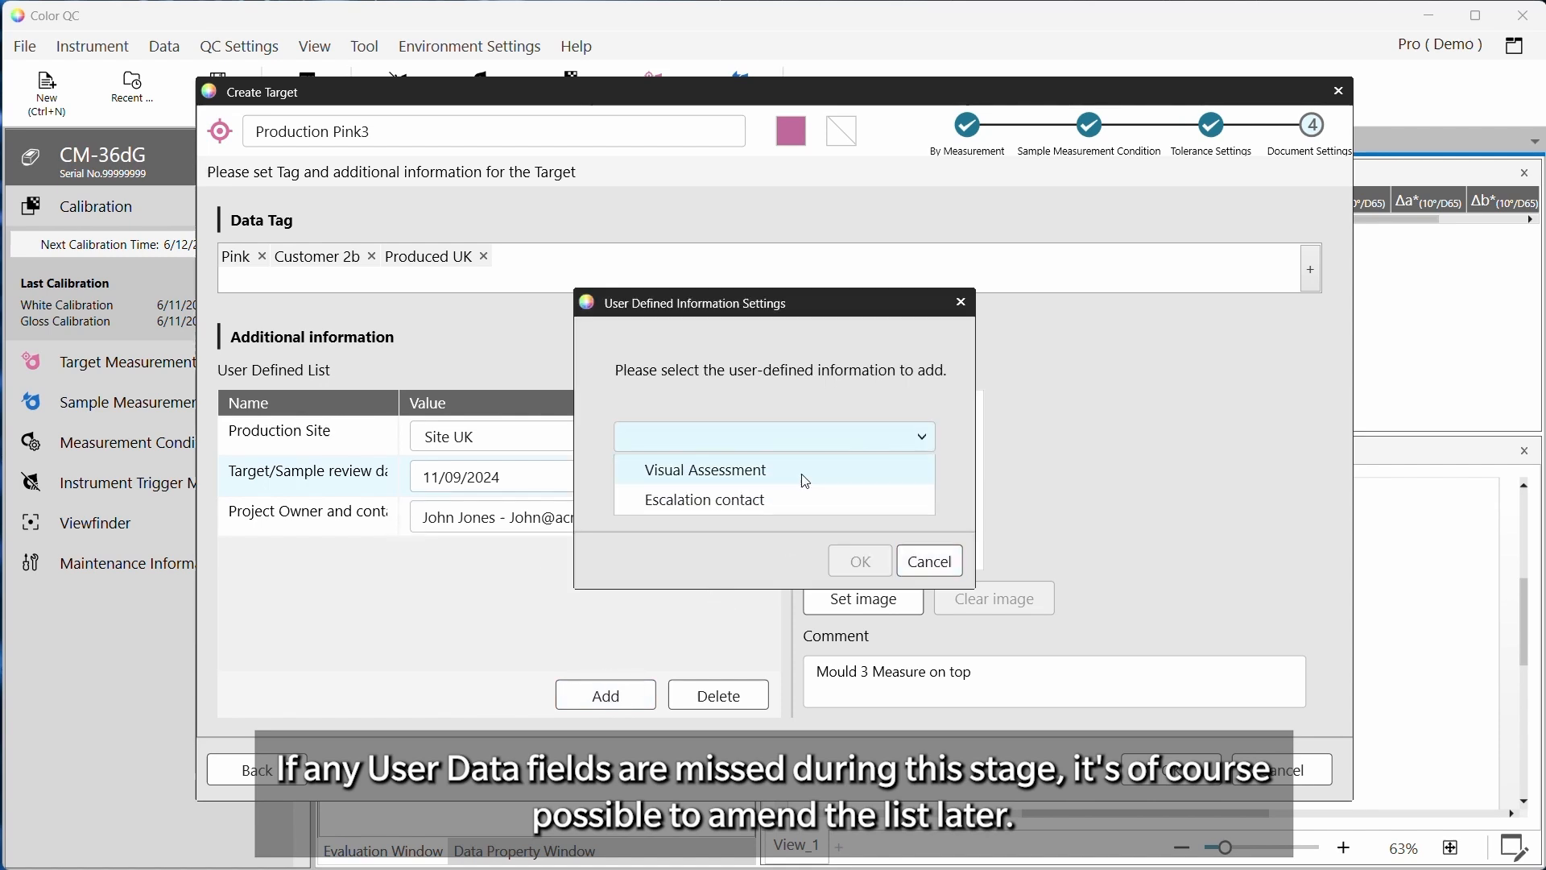
{"action": "left_click", "coordinate": [761, 504]}
{"action": "left_click", "coordinate": [861, 562]}
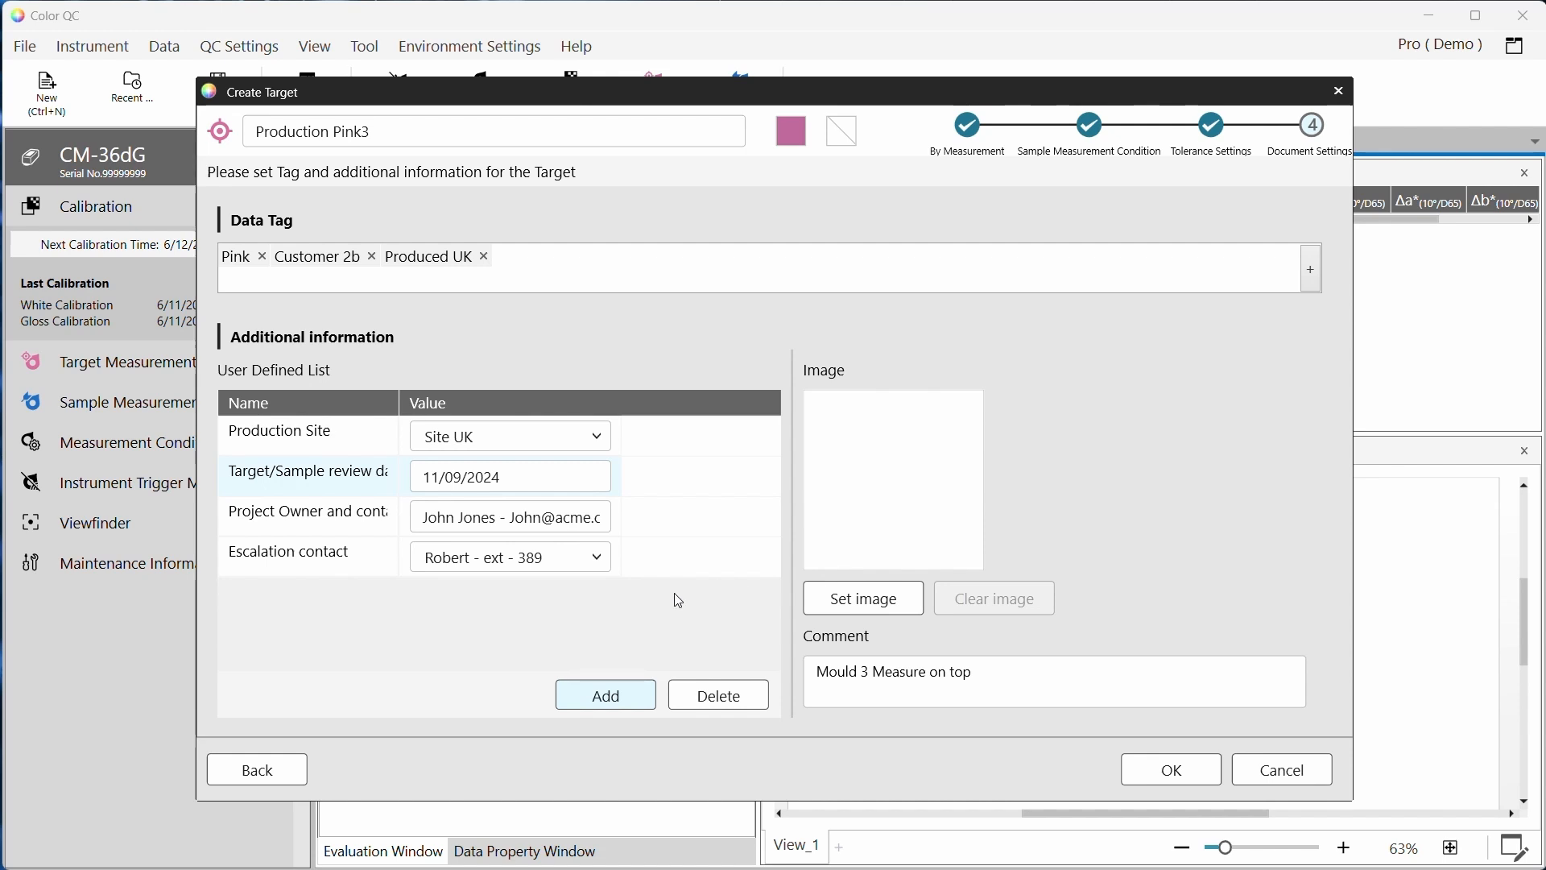
{"action": "left_click", "coordinate": [597, 559]}
{"action": "left_click", "coordinate": [544, 619]}
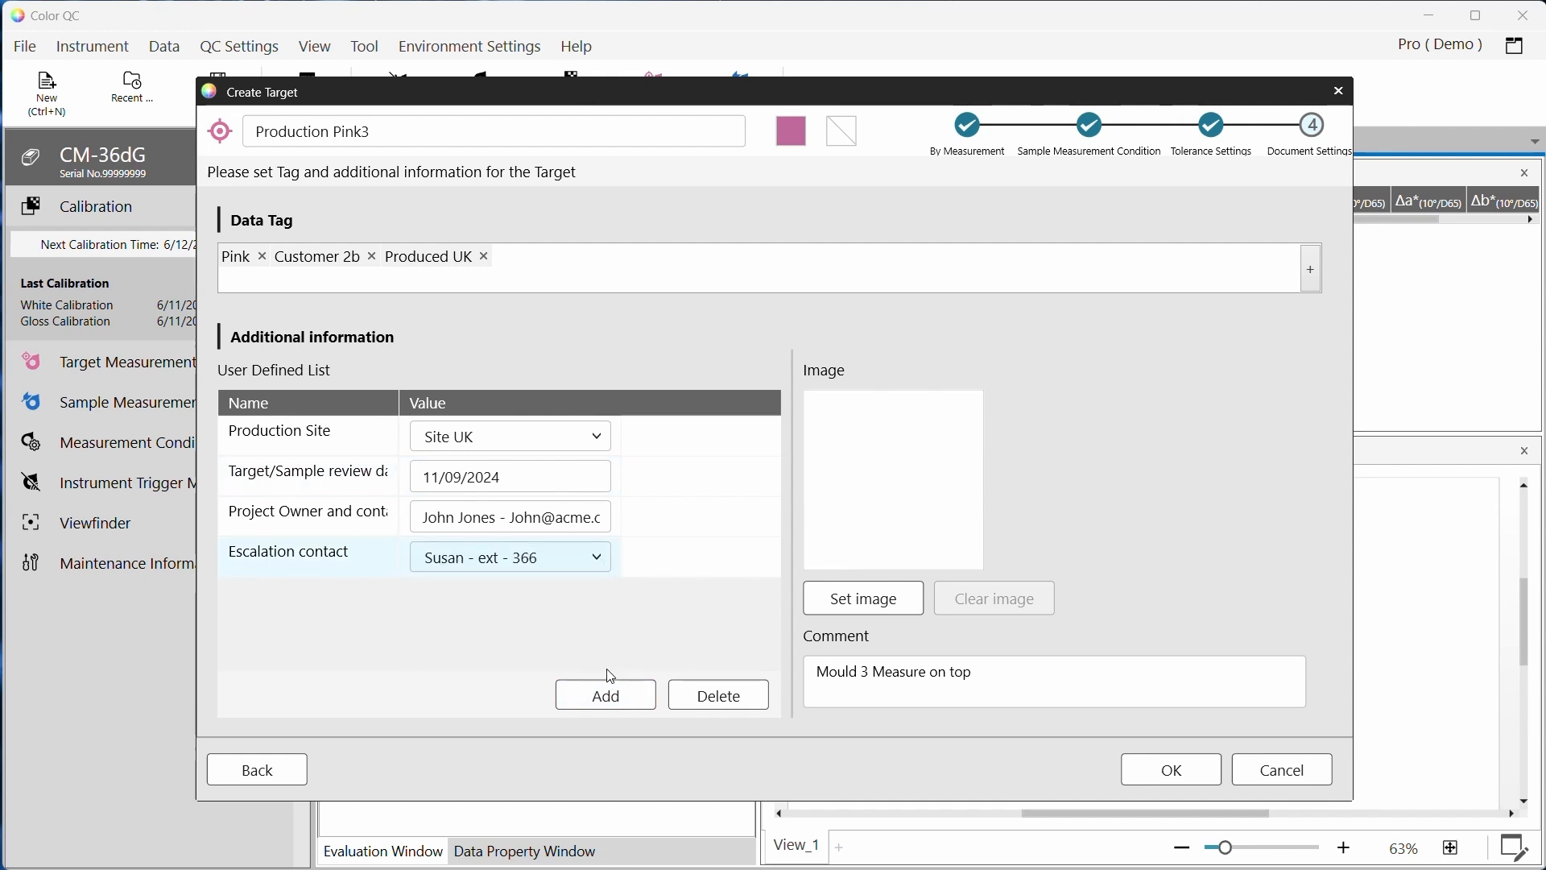
{"action": "left_click", "coordinate": [1166, 772]}
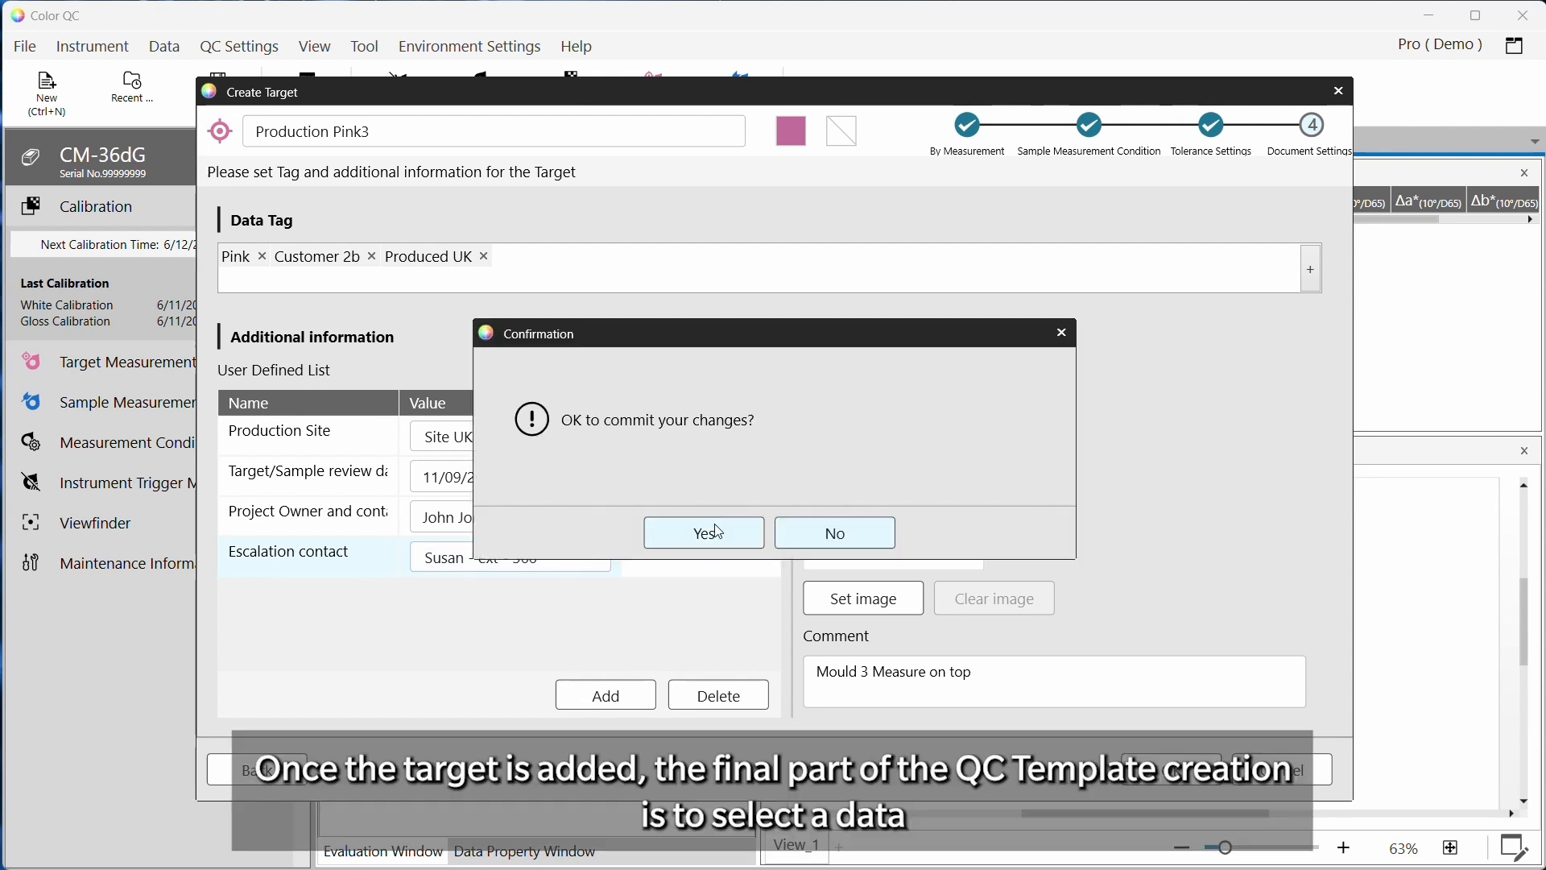
{"action": "left_click", "coordinate": [715, 532]}
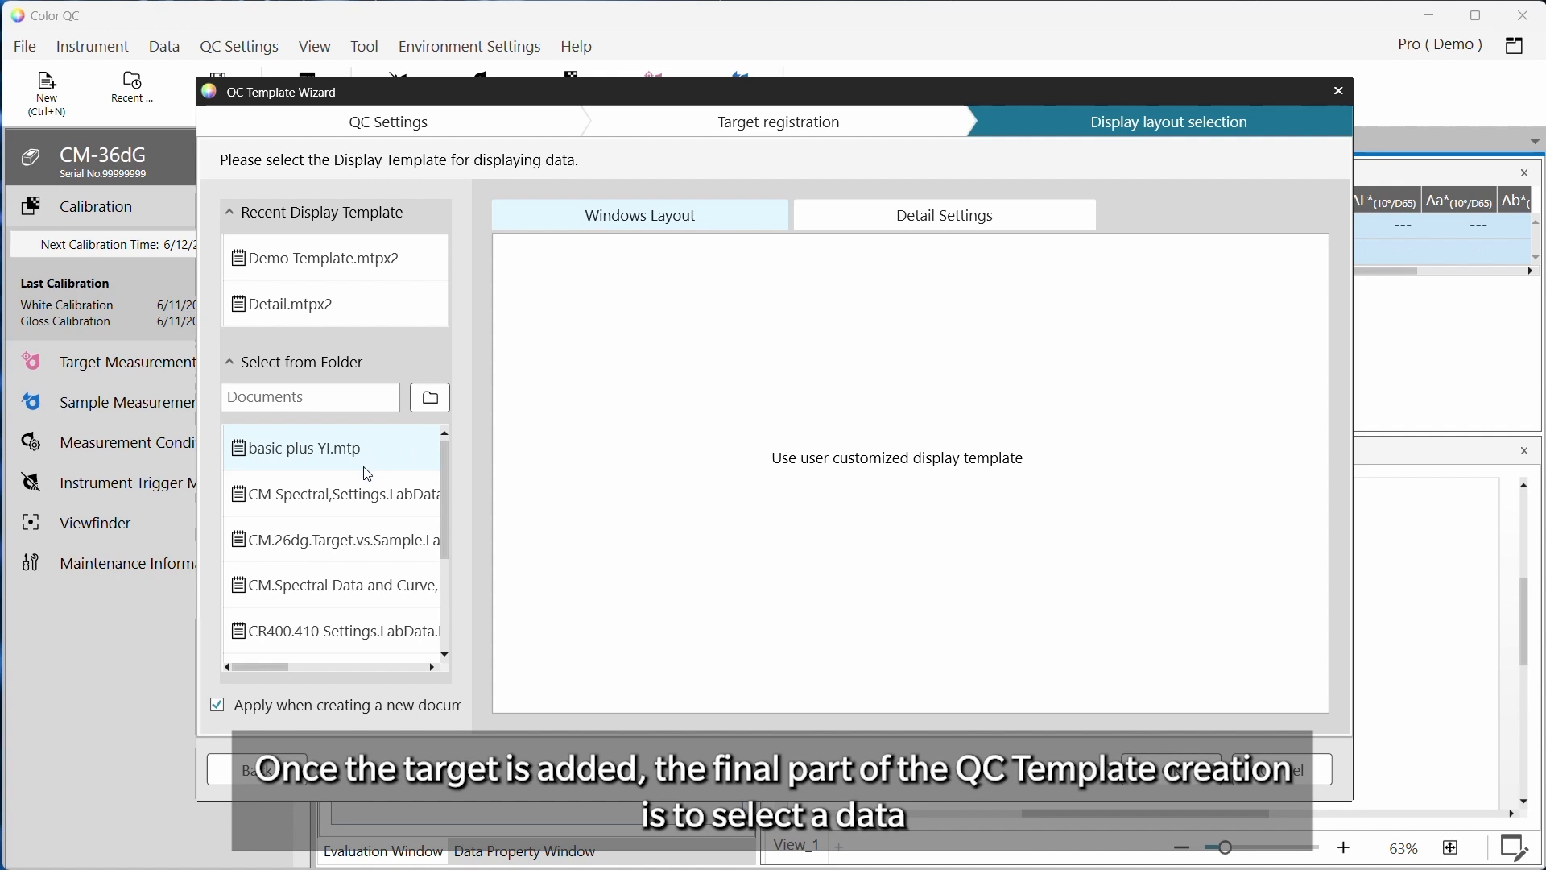
Choose Demo Template.mtpx2 as the display layout and finish the QC Template Wizard
{"action": "scroll", "coordinate": [368, 475], "scroll_direction": "down", "scroll_amount": 2}
{"action": "scroll", "coordinate": [362, 507], "scroll_direction": "up", "scroll_amount": 2}
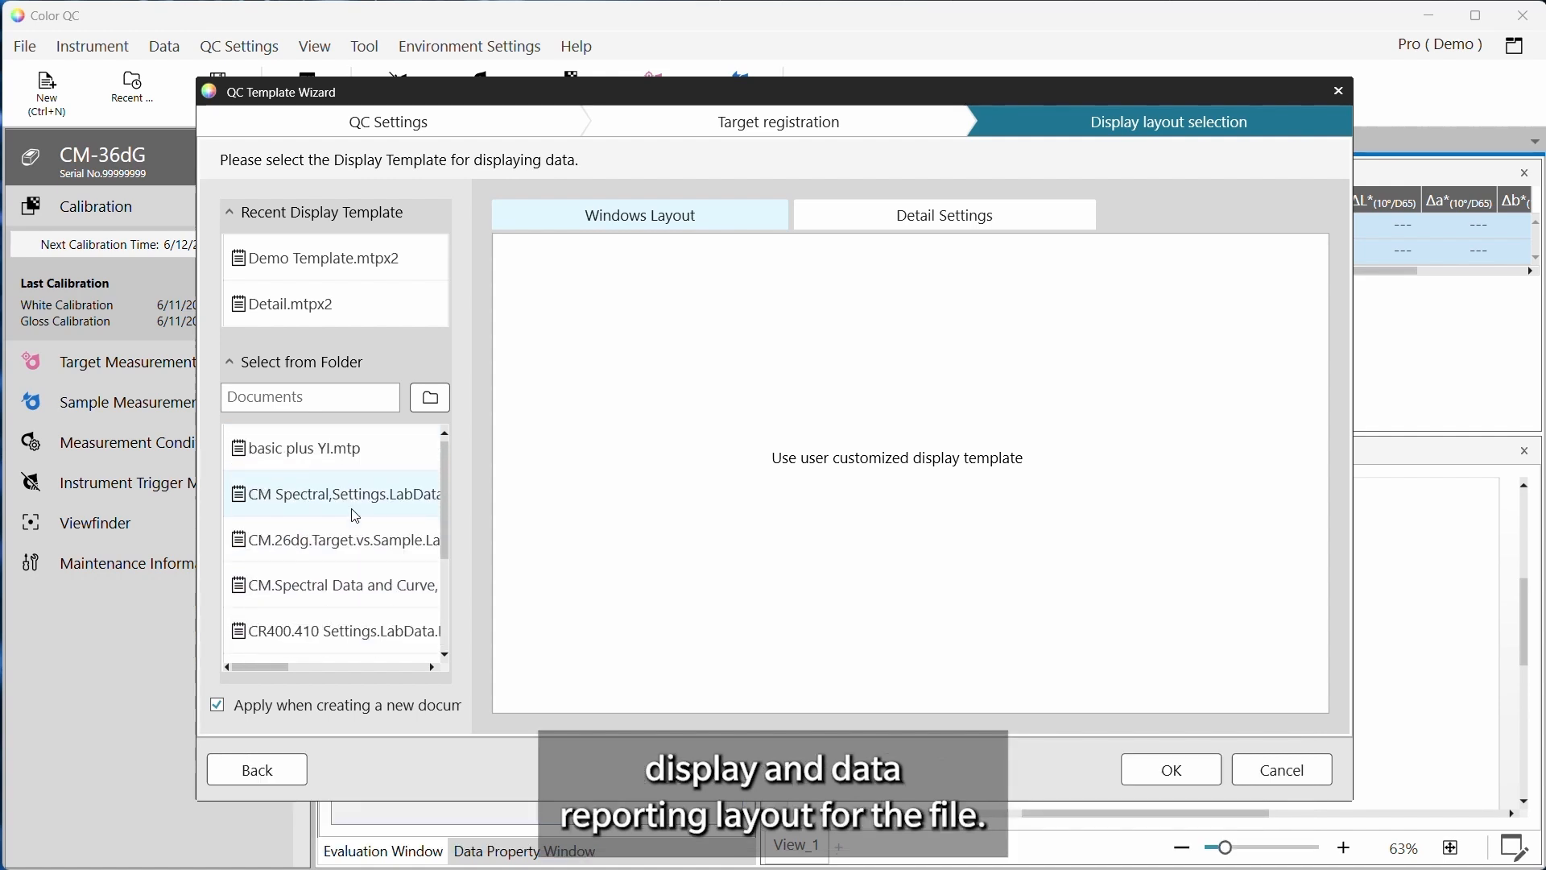
{"action": "left_click", "coordinate": [308, 268]}
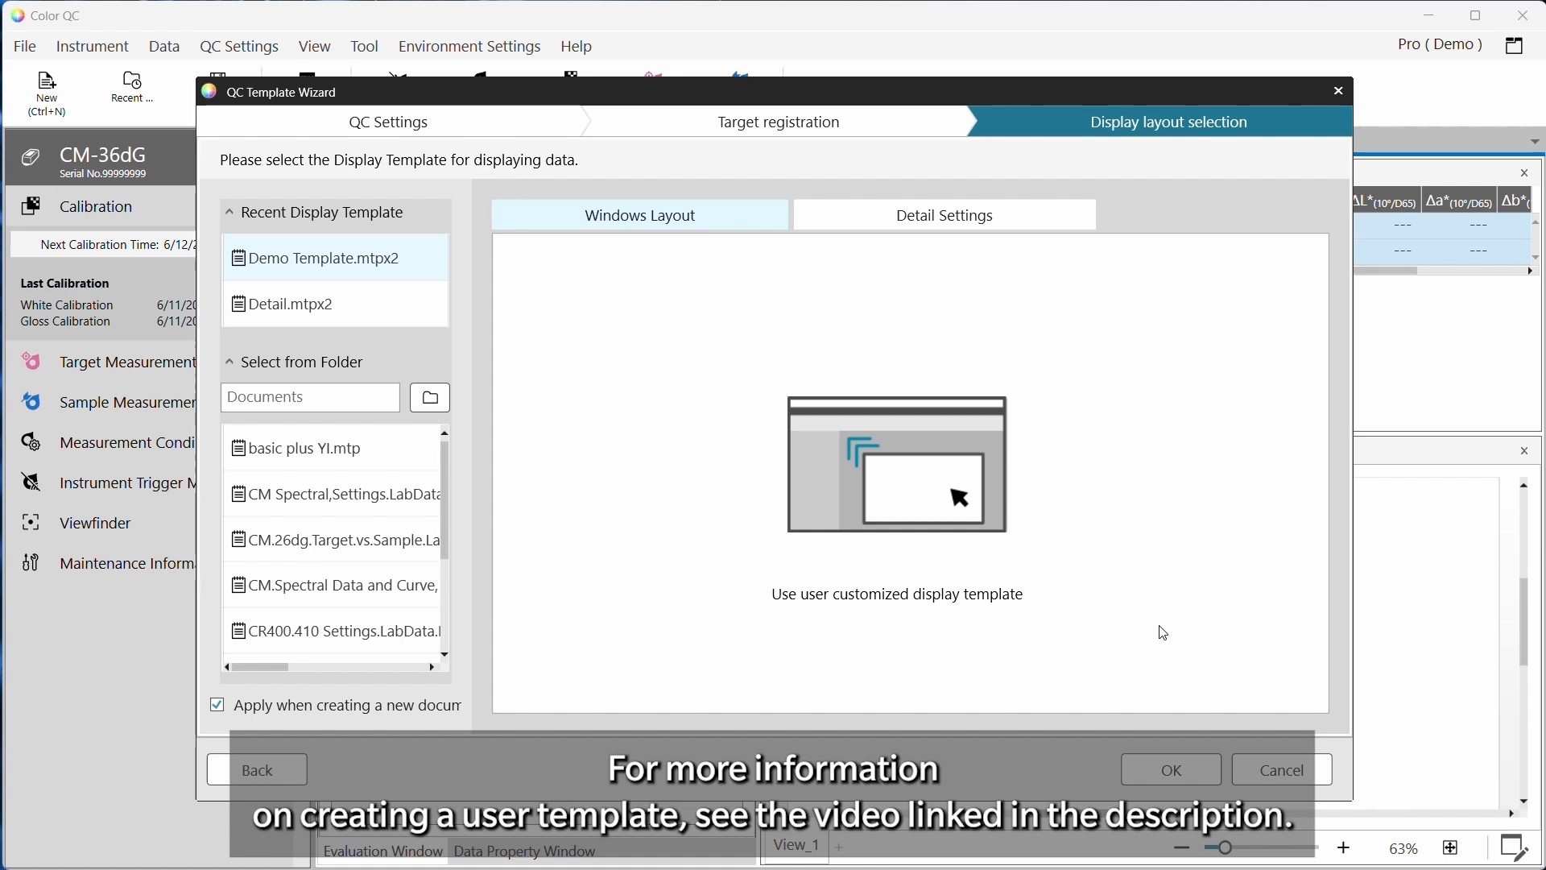
{"action": "left_click", "coordinate": [1175, 781]}
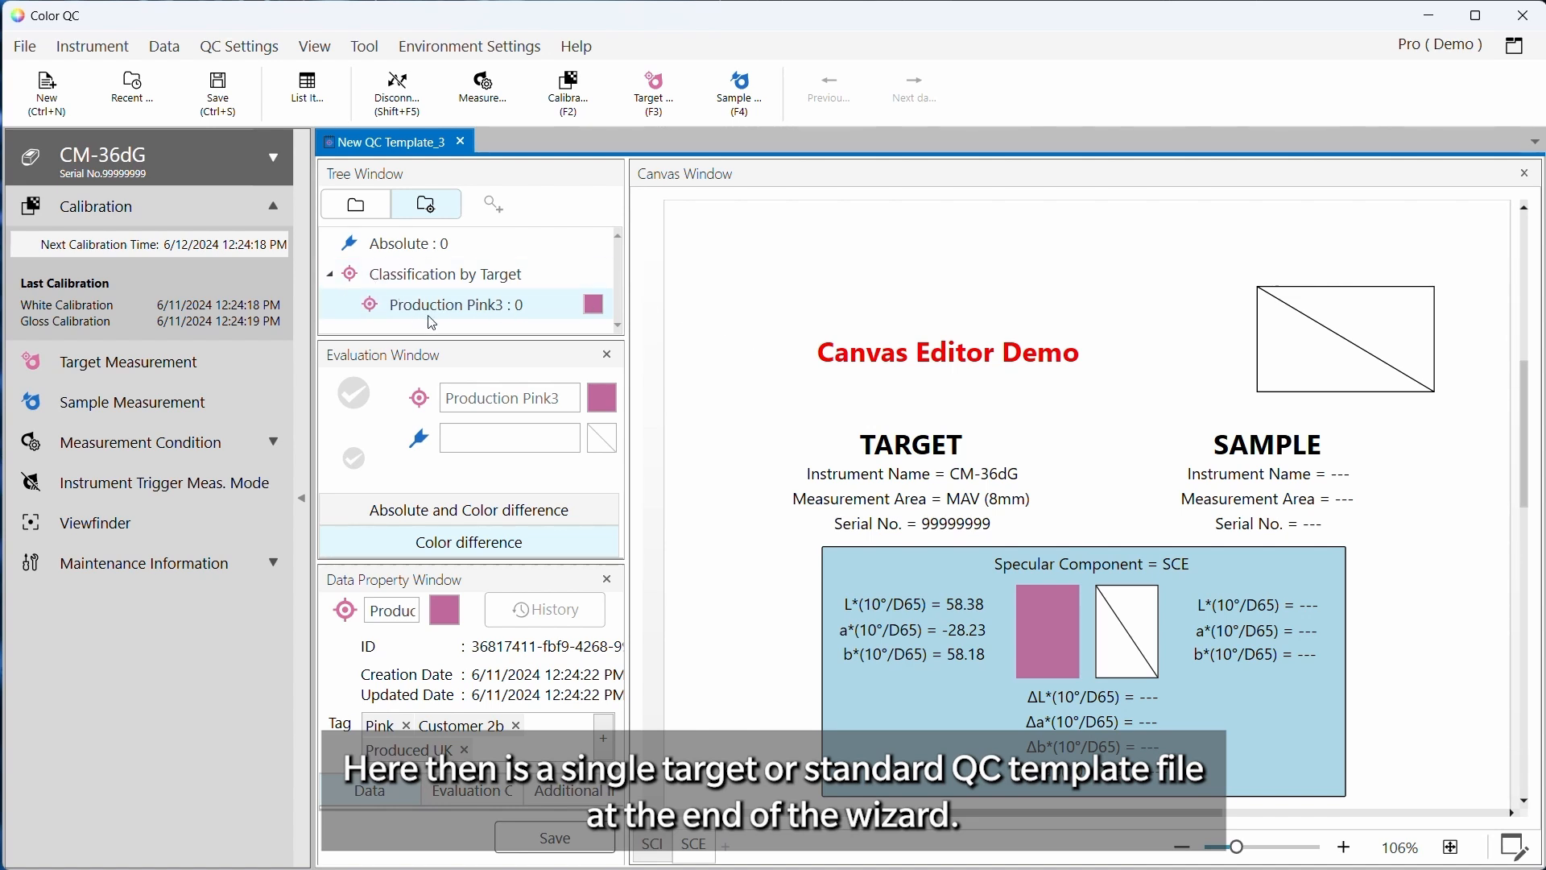
Start creating another target in the new QC template file
{"action": "left_click", "coordinate": [165, 46]}
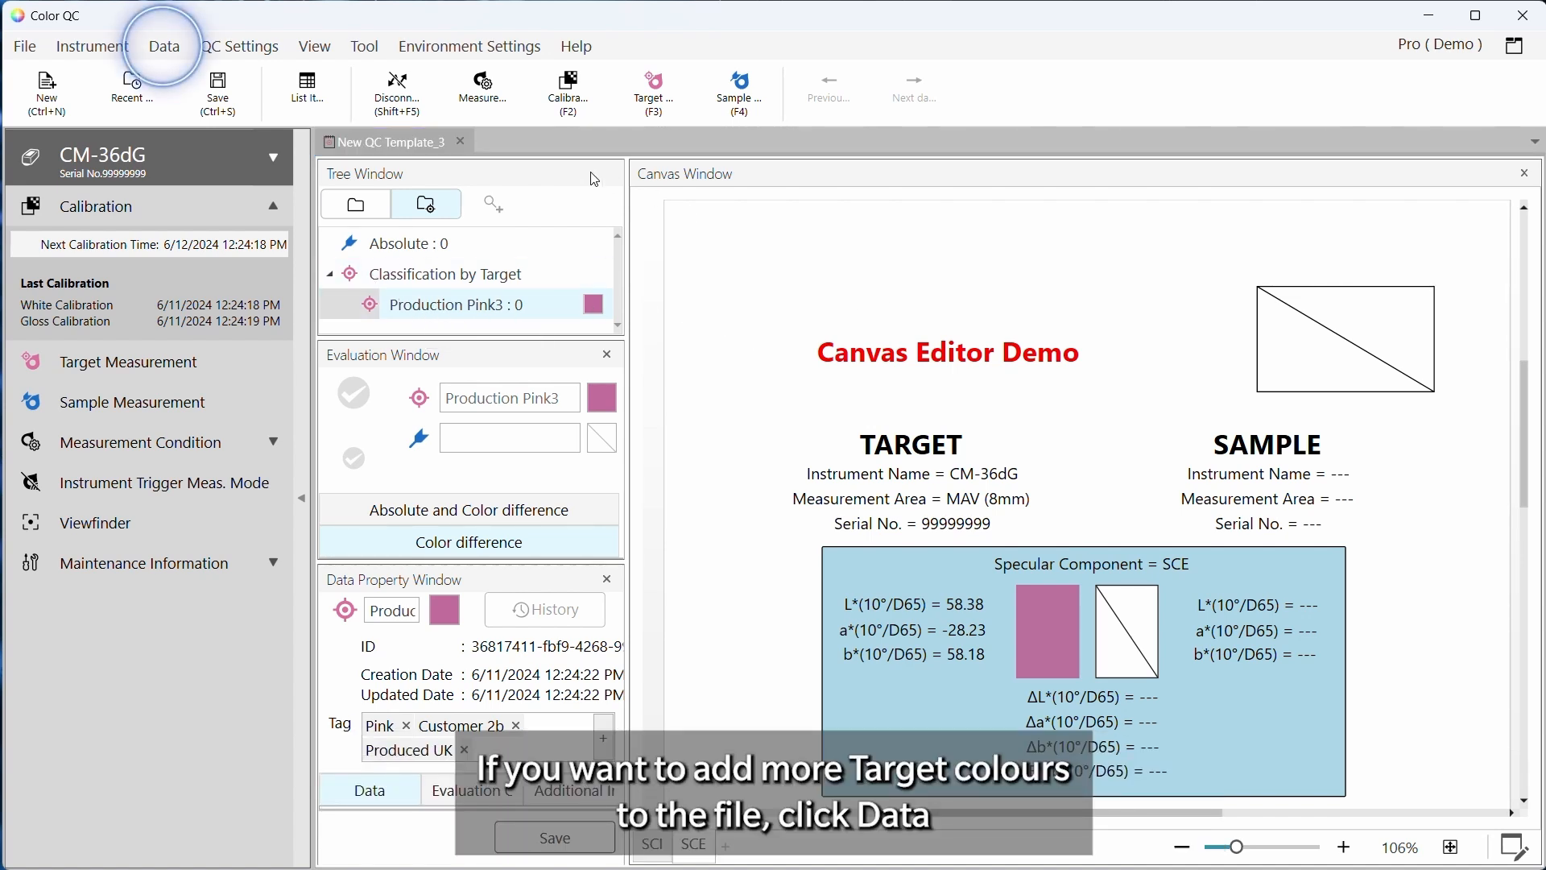
{"action": "left_click", "coordinate": [164, 46]}
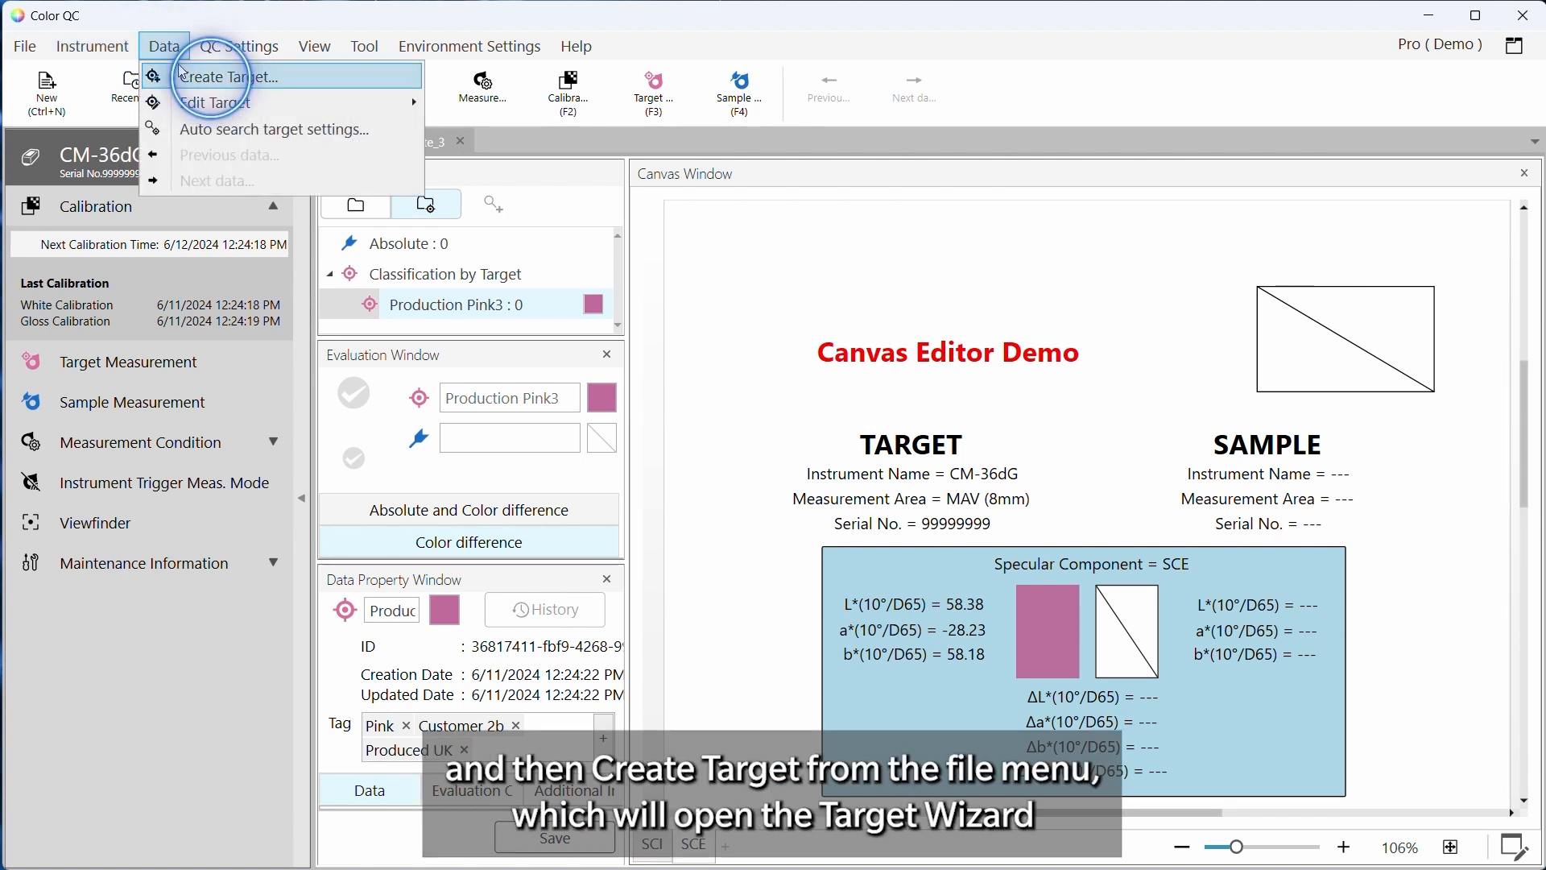
{"action": "left_click", "coordinate": [225, 78]}
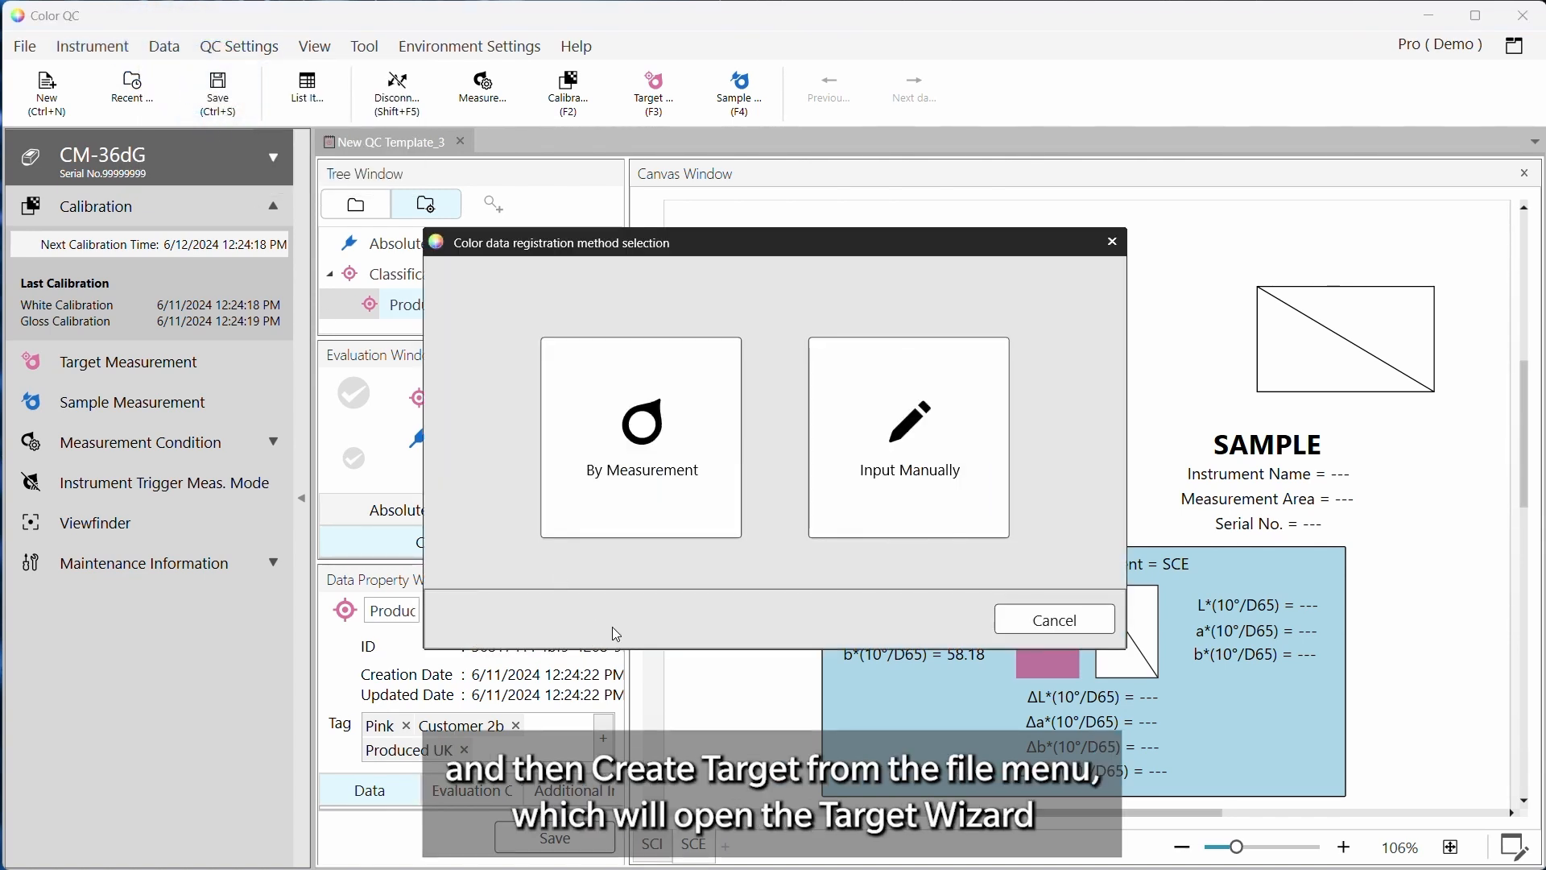
Create the new target by measurement and name it Production Green1
{"action": "left_click", "coordinate": [629, 509]}
{"action": "left_click", "coordinate": [535, 697]}
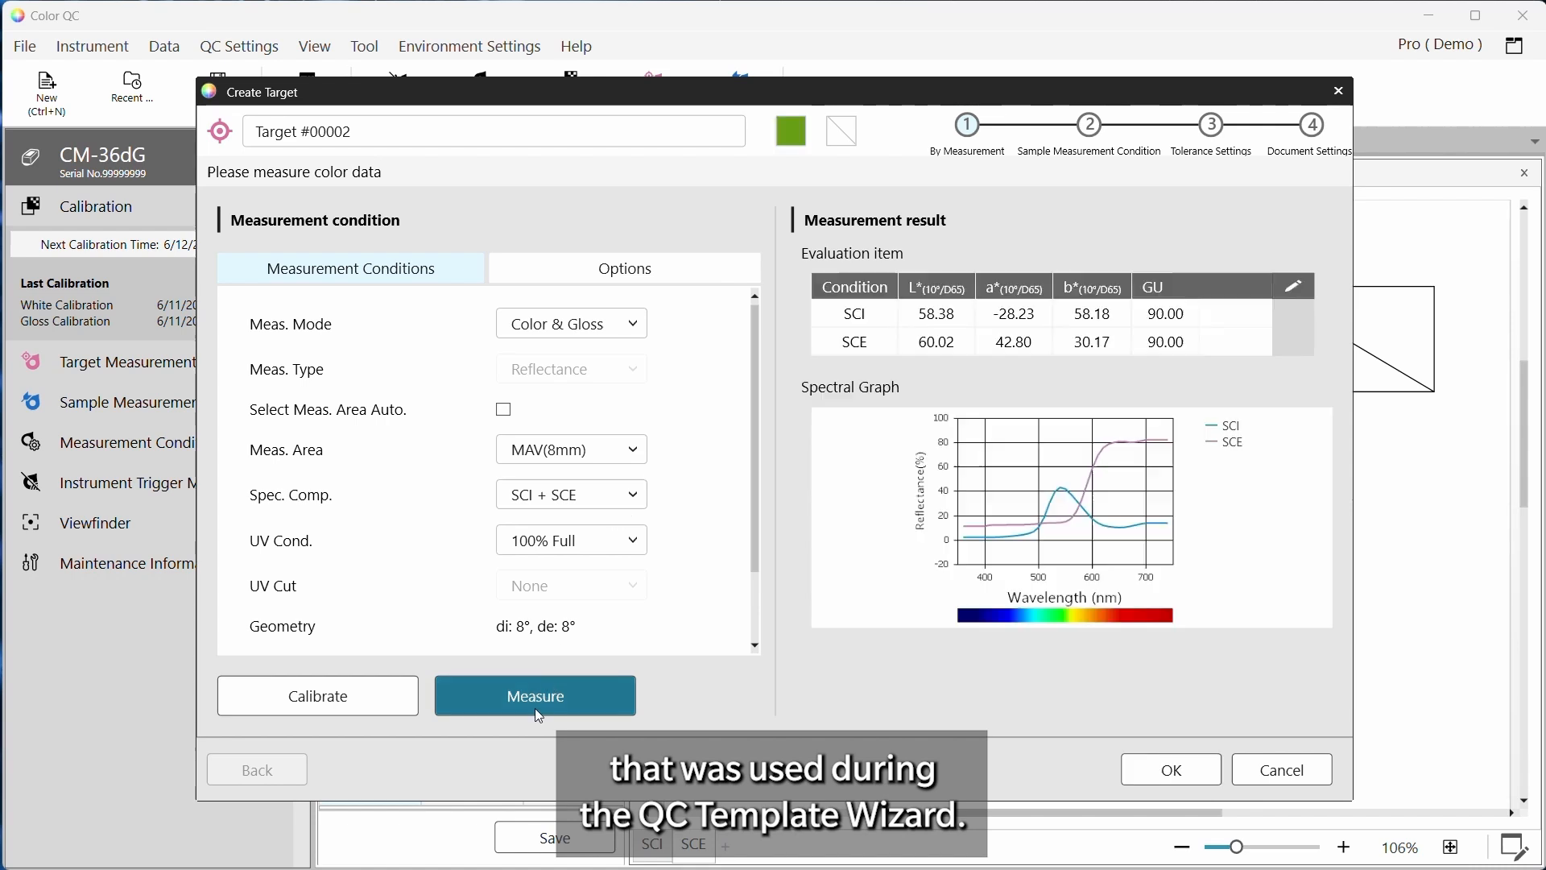
{"action": "type", "text": "Production Green1"}
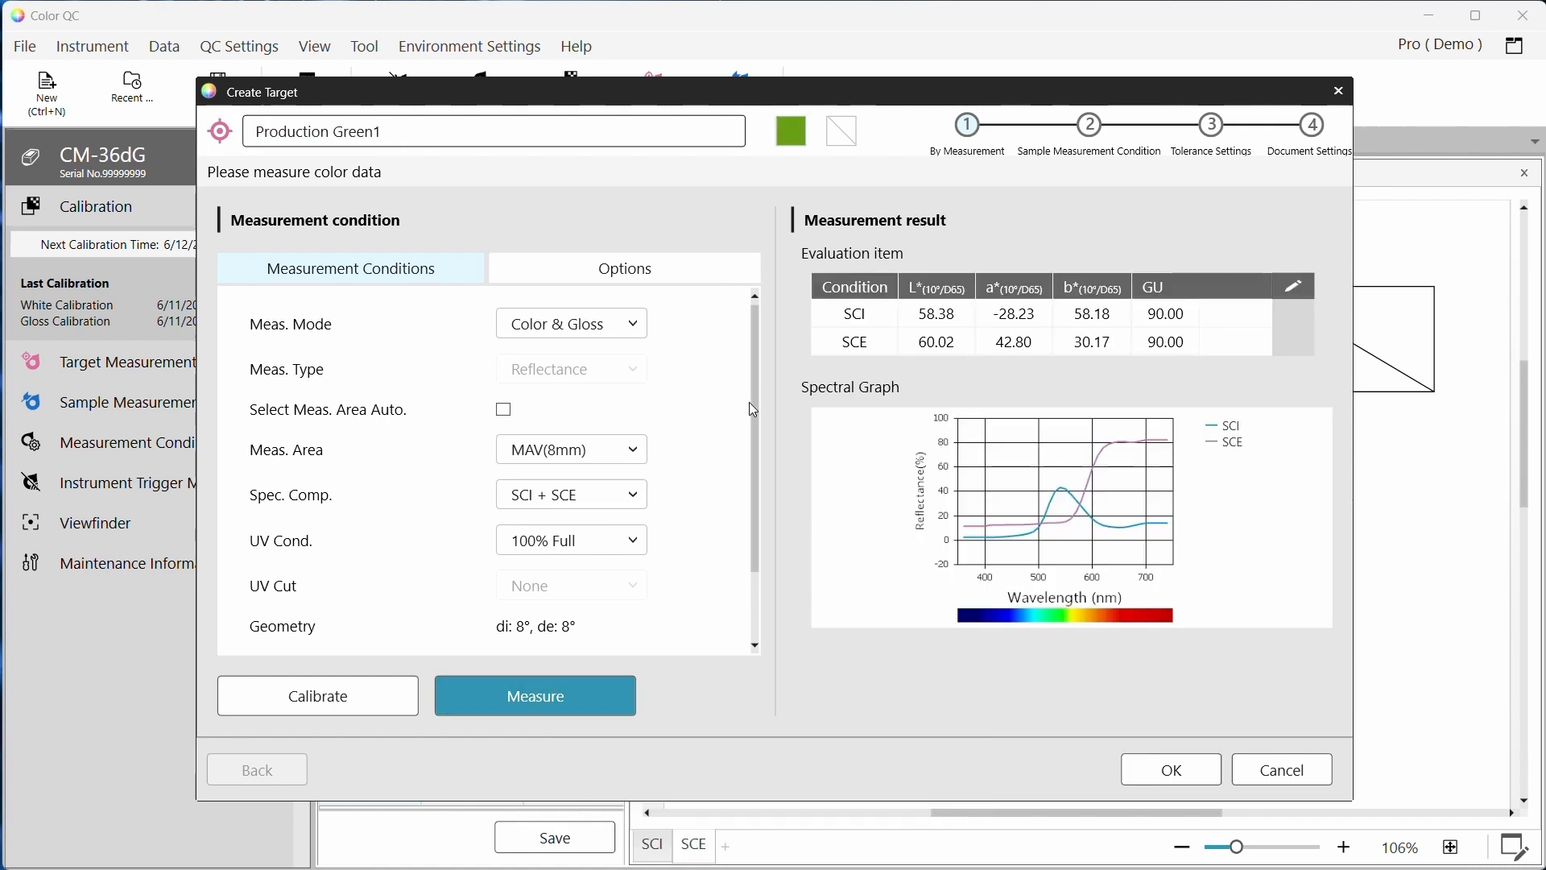
Enable an SCI ΔE*ab tolerance of 1 for the target and continue to the document settings
{"action": "left_click", "coordinate": [1170, 768]}
{"action": "left_click", "coordinate": [1175, 771]}
{"action": "left_click", "coordinate": [230, 263]}
{"action": "left_click", "coordinate": [698, 243]}
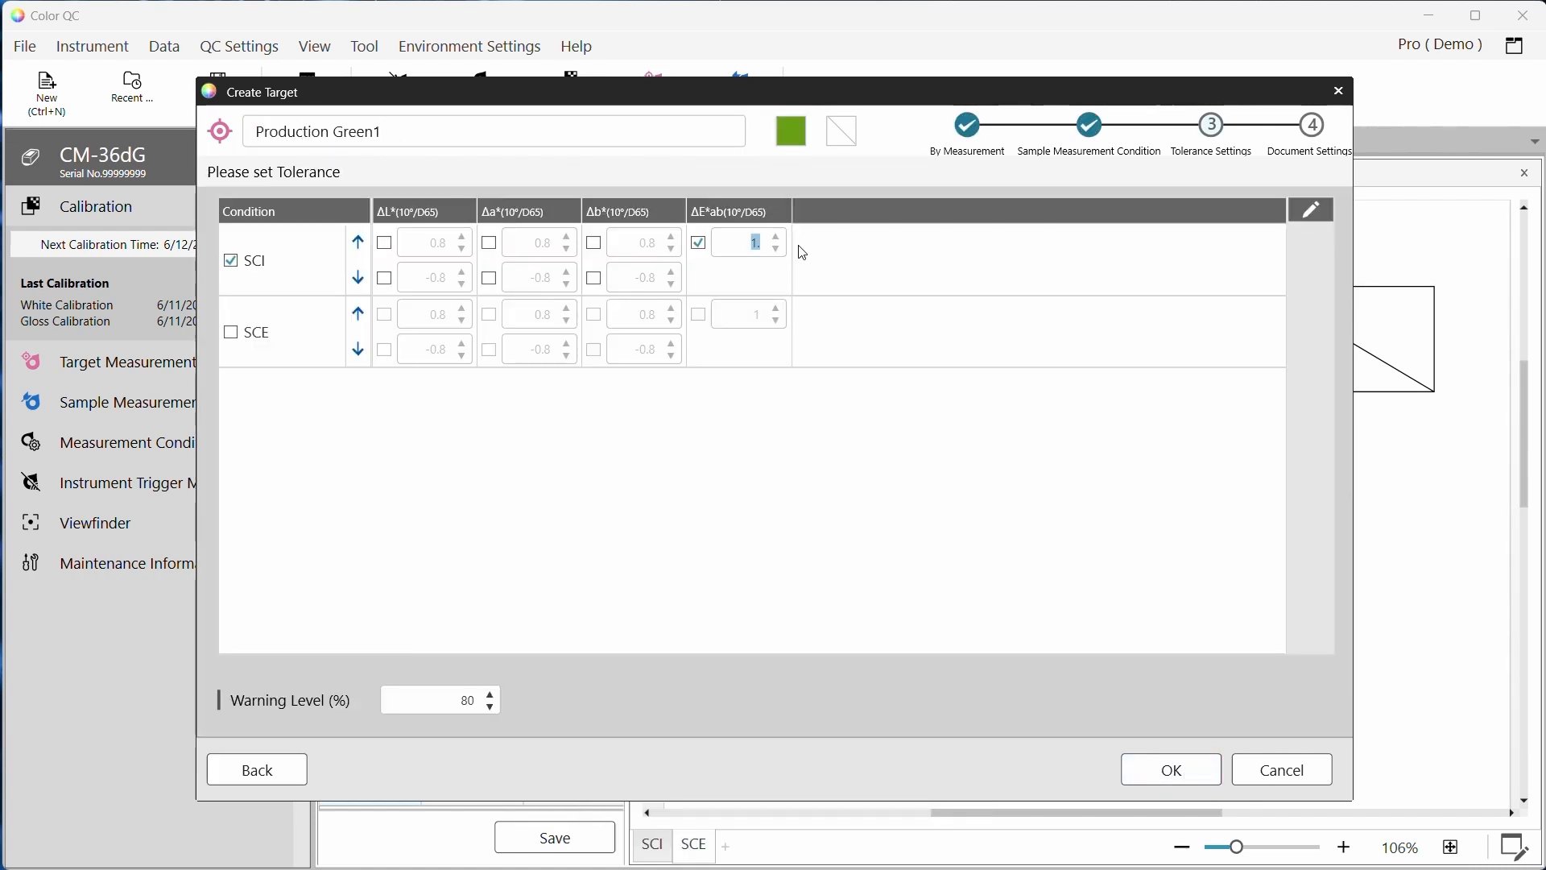
{"action": "left_click", "coordinate": [1171, 769]}
Tag the target with Green and Production France
{"action": "left_click", "coordinate": [564, 268]}
{"action": "type", "text": "Green"}
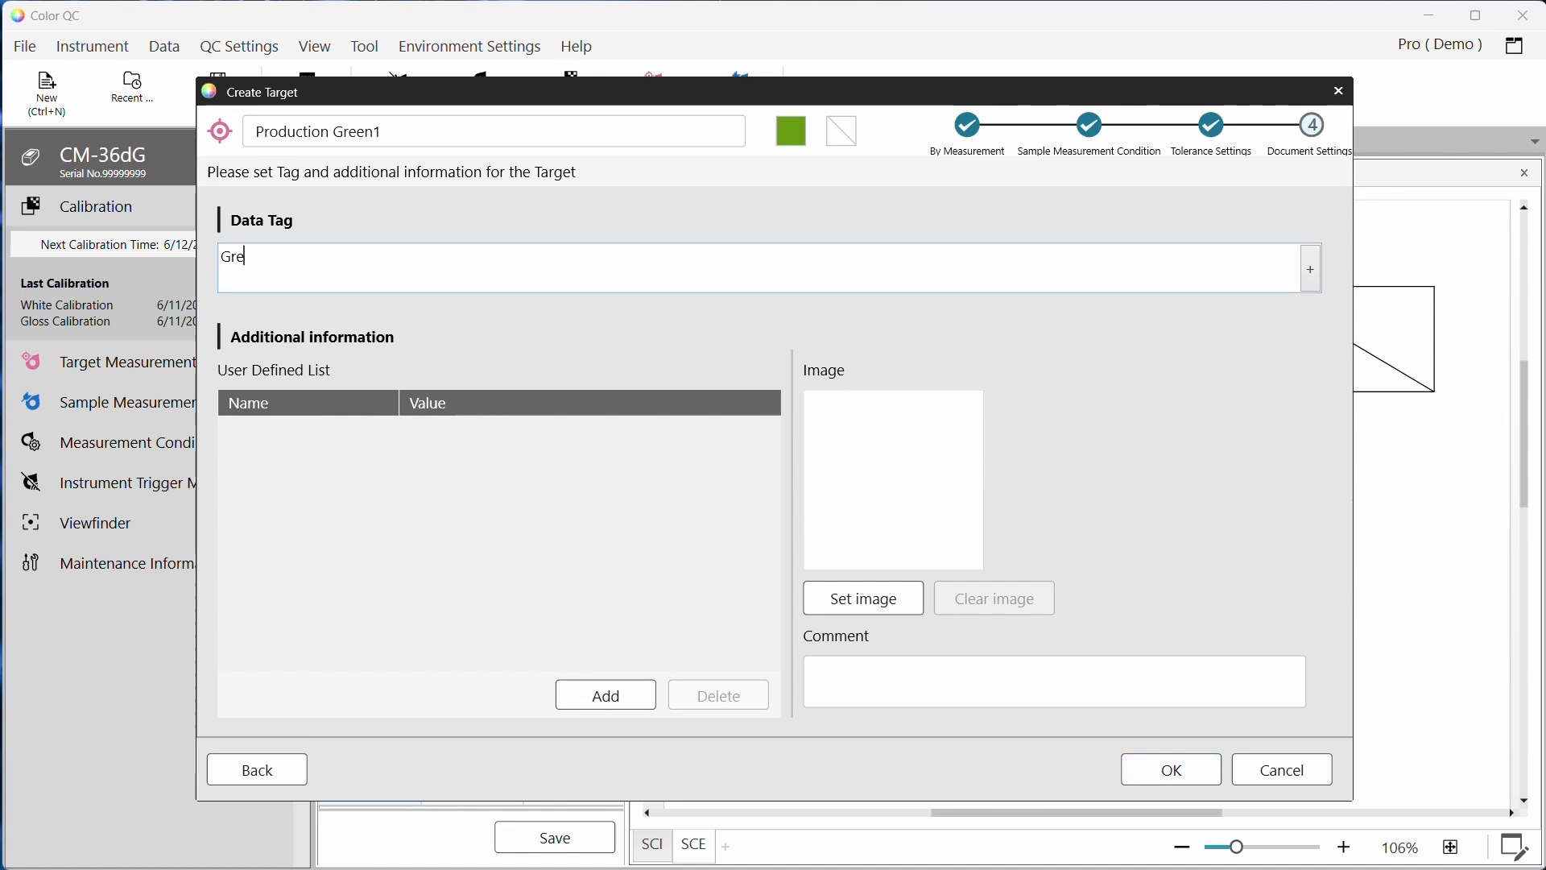
{"action": "key", "text": "Return"}
{"action": "type", "text": "Production France"}
{"action": "key", "text": "Return"}
Add the Production Site user-defined field to the target's list
{"action": "left_click", "coordinate": [605, 695]}
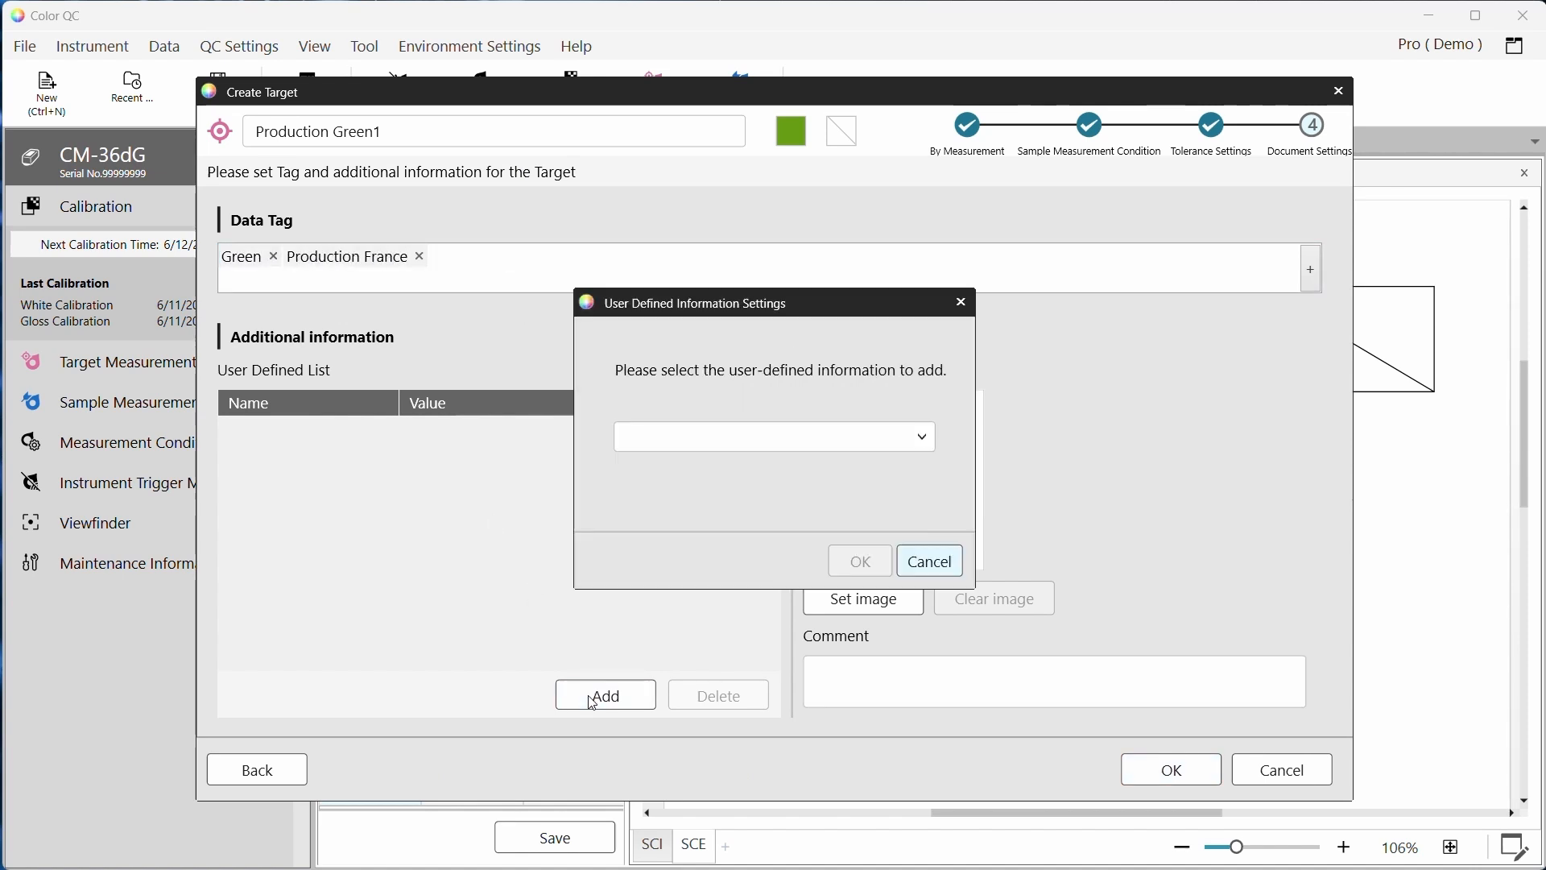
{"action": "left_click", "coordinate": [774, 435]}
{"action": "left_click", "coordinate": [773, 467]}
{"action": "left_click", "coordinate": [856, 559]}
Add the Target/Sample review date field and set its value to 06/12/2024
{"action": "left_click", "coordinate": [606, 695]}
{"action": "left_click", "coordinate": [709, 435]}
{"action": "left_click", "coordinate": [856, 559]}
{"action": "left_click", "coordinate": [516, 477]}
{"action": "type", "text": "06/12/2024"}
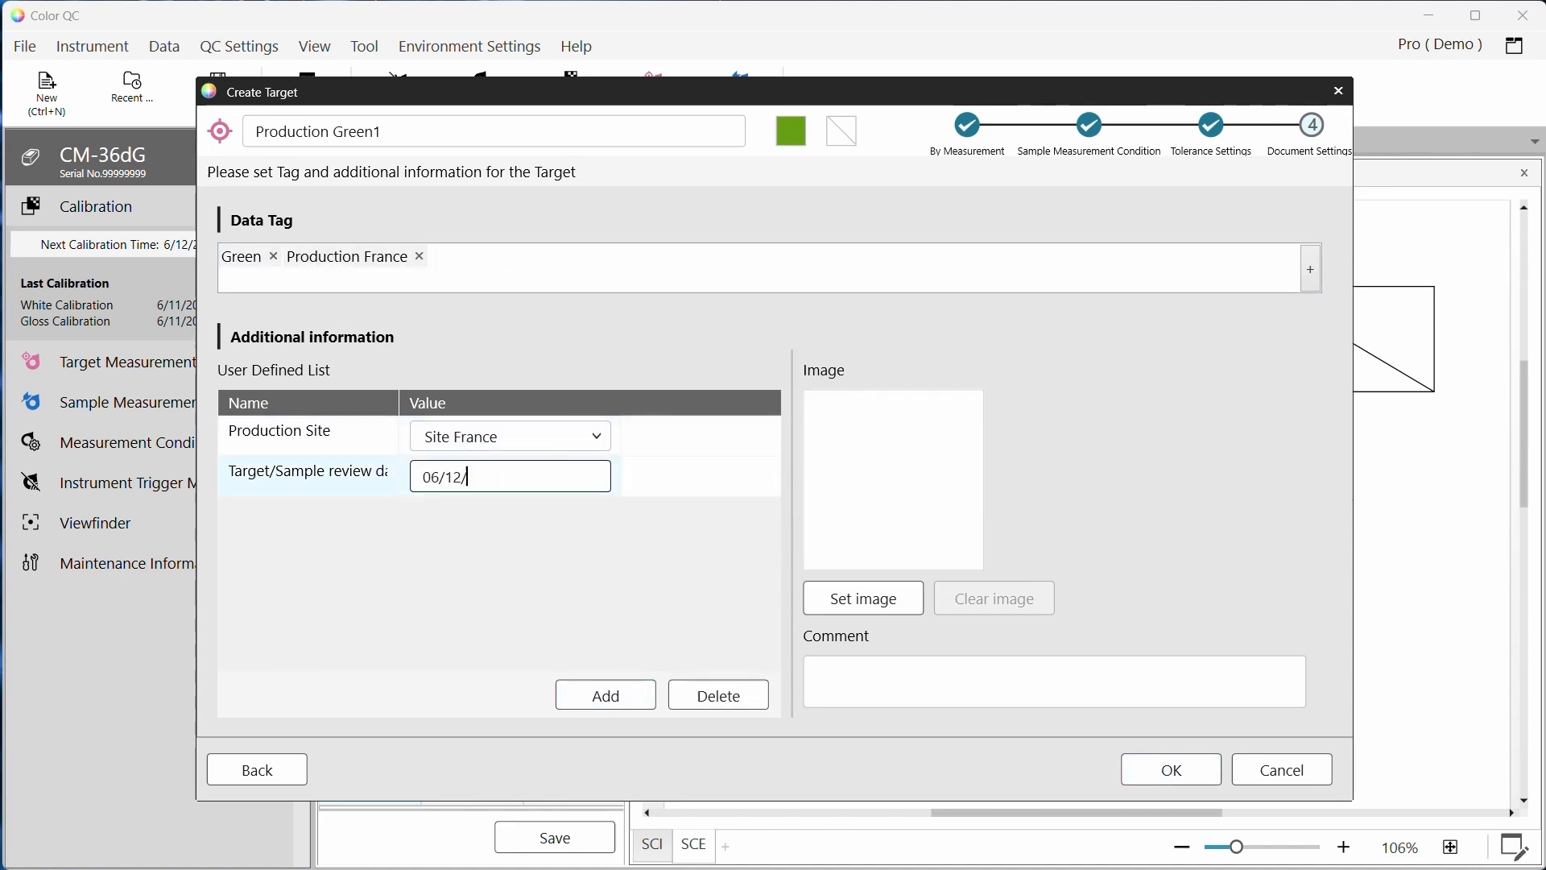
Add the Project Owner and contact and the Escalation contact fields to the list
{"action": "left_click", "coordinate": [606, 695]}
{"action": "left_click", "coordinate": [856, 558]}
{"action": "left_click", "coordinate": [606, 695]}
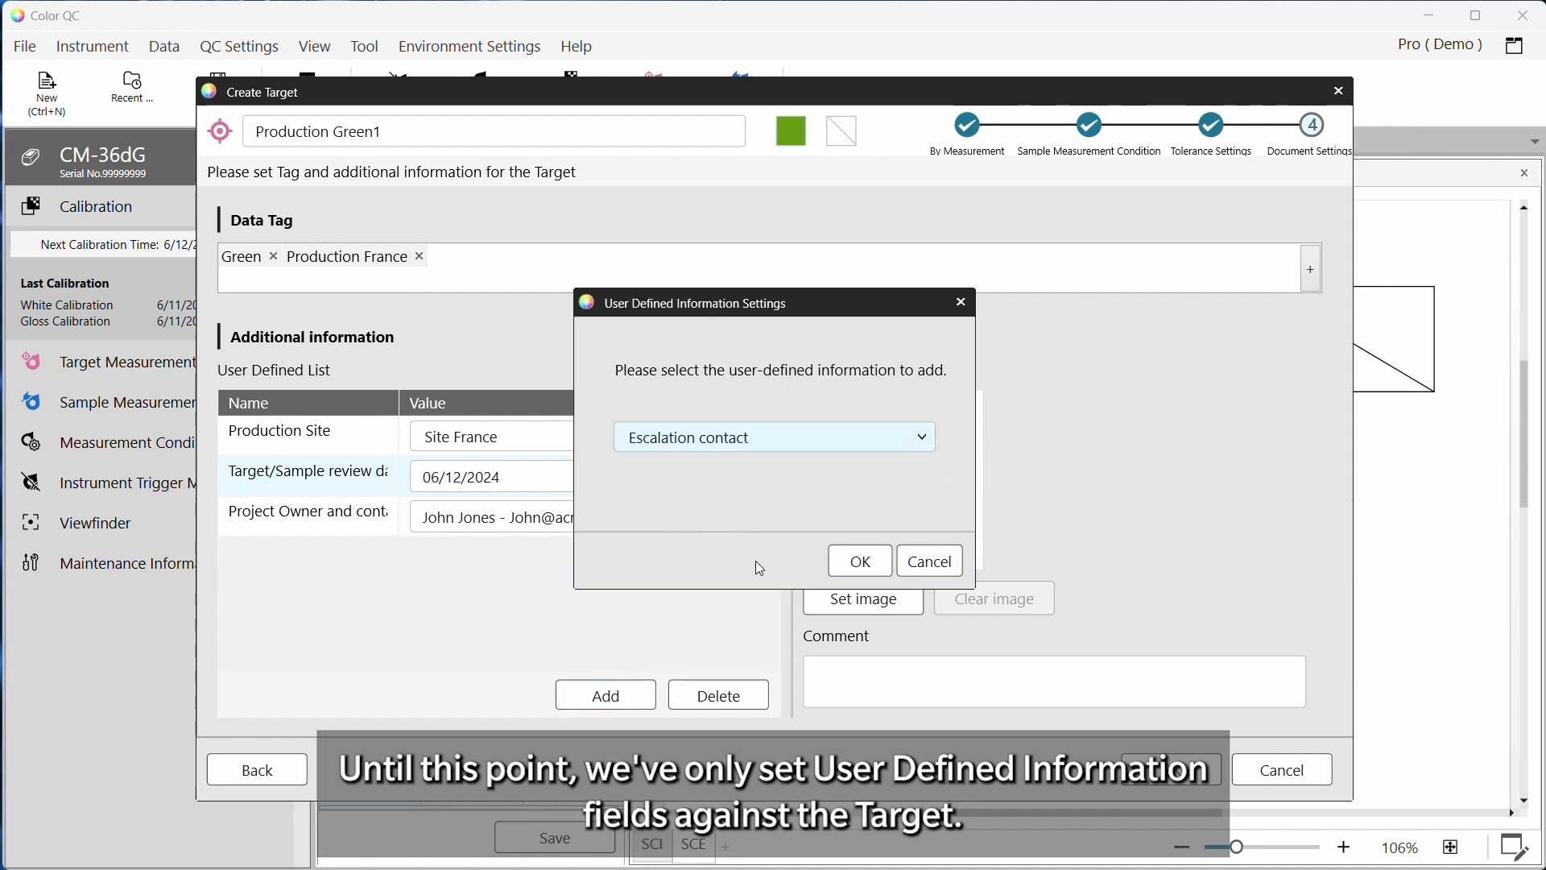
{"action": "left_click", "coordinate": [856, 559]}
Enter the comment "Mould 8. Measure on side panel" and finish creating the target
{"action": "left_click", "coordinate": [966, 680]}
{"action": "type", "text": "Mould 8"}
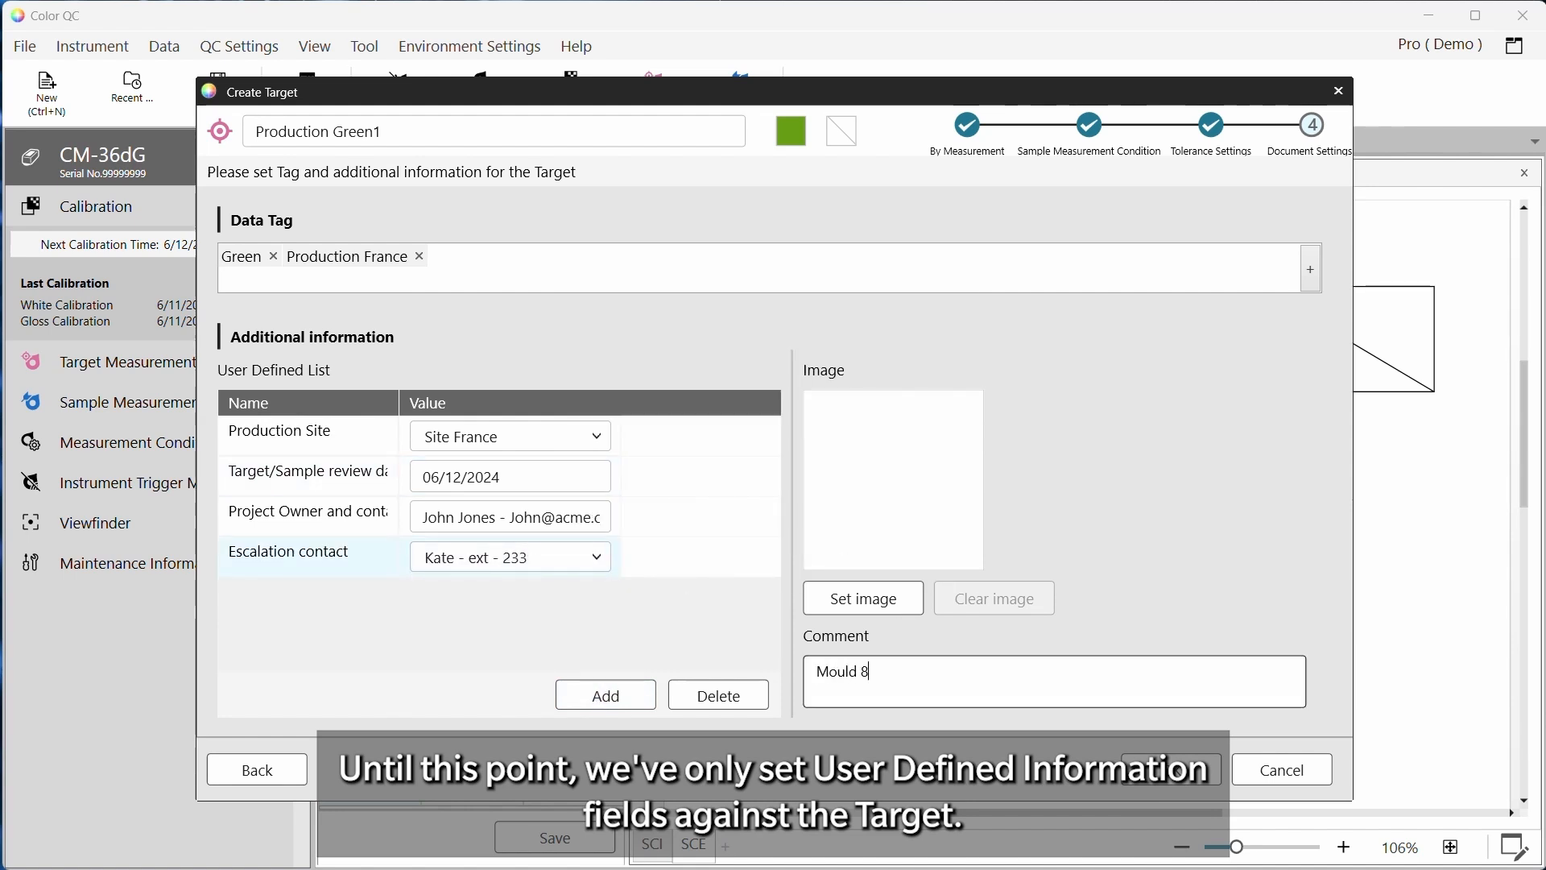
{"action": "type", "text": ". Measure on side panel"}
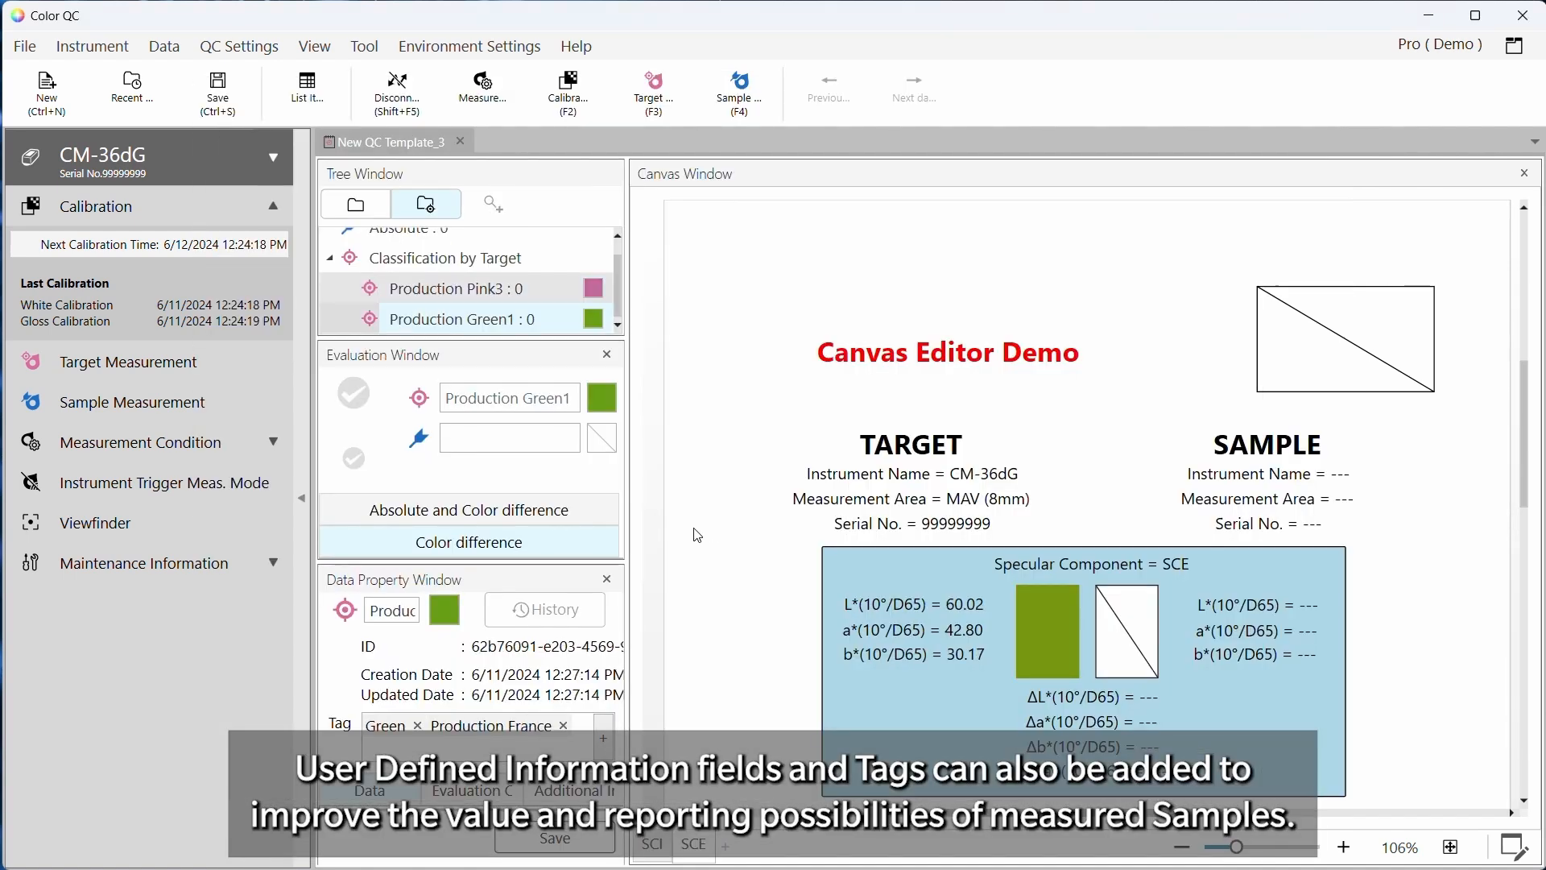
{"action": "left_click", "coordinate": [416, 291]}
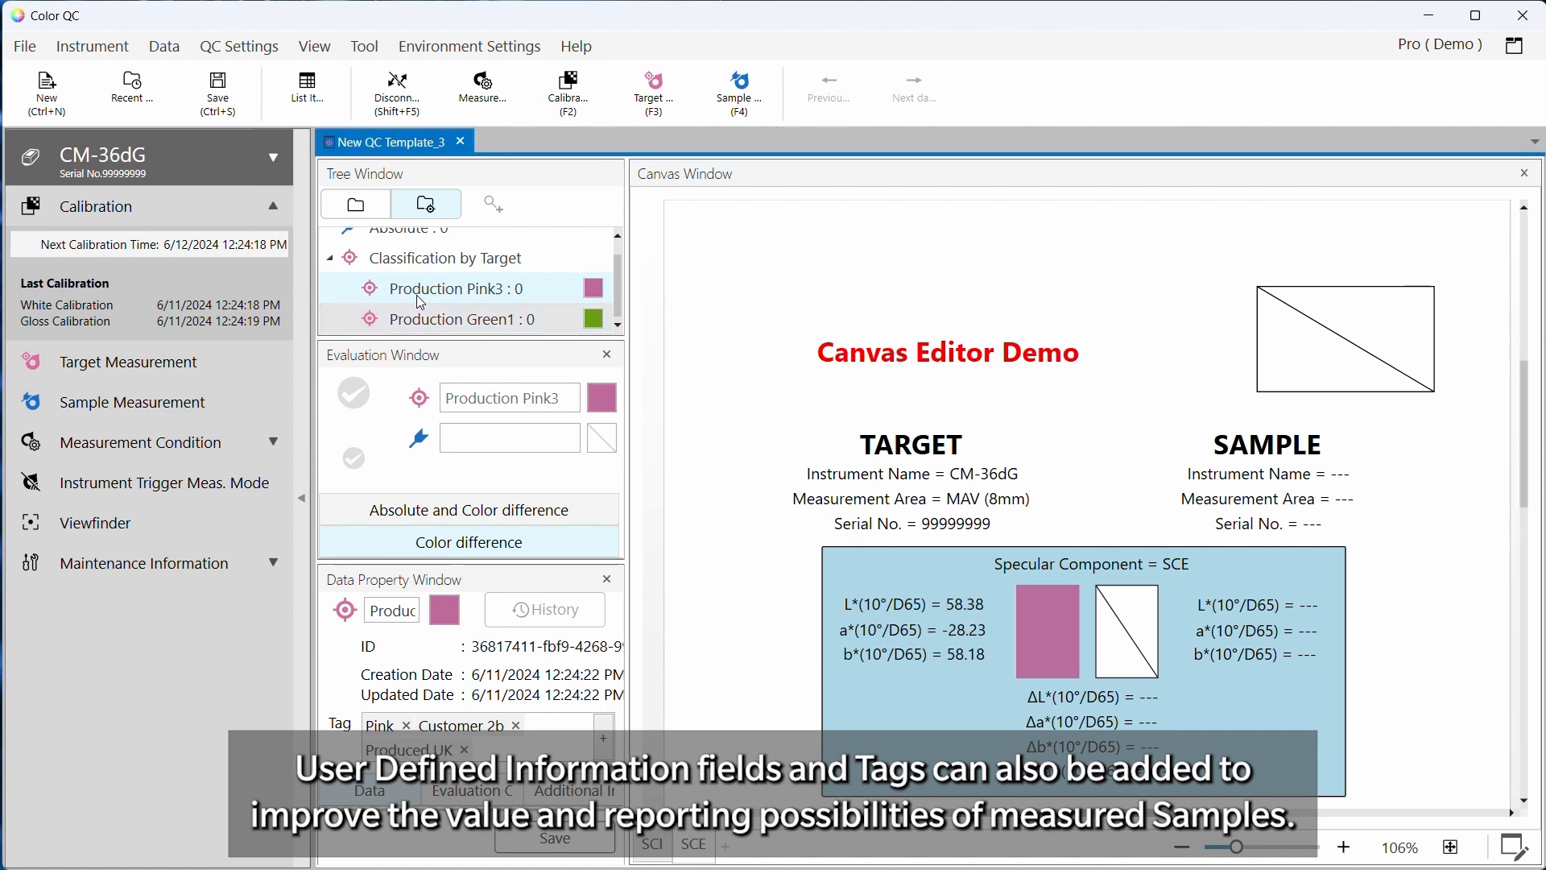
Set the default Target and Sample data names to the date-and-time format
{"action": "scroll", "coordinate": [1403, 569], "scroll_direction": "down", "scroll_amount": 5}
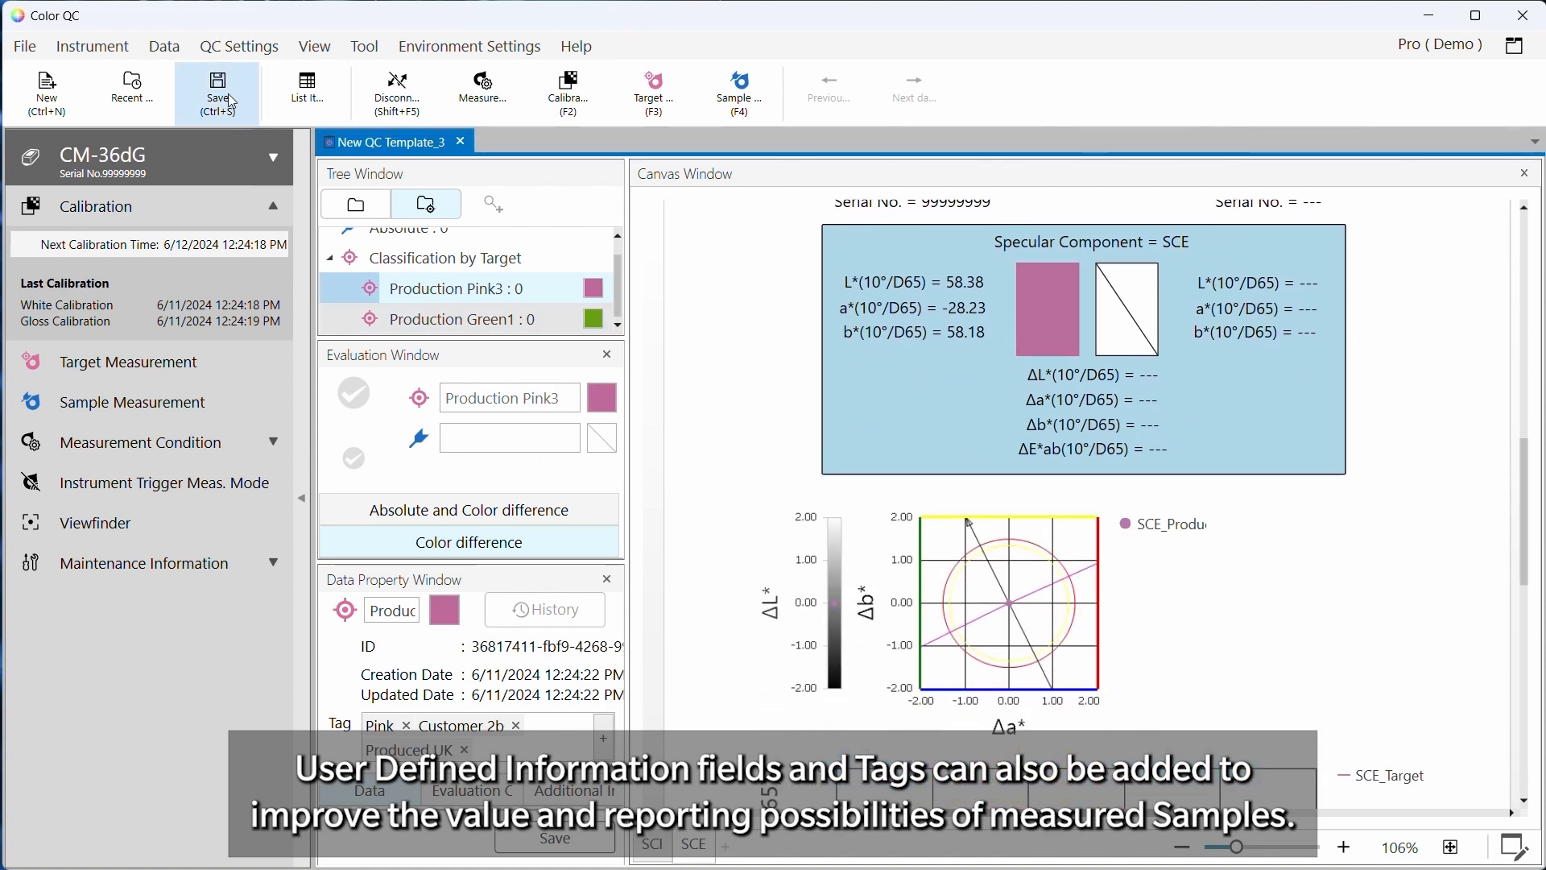
{"action": "left_click", "coordinate": [240, 58]}
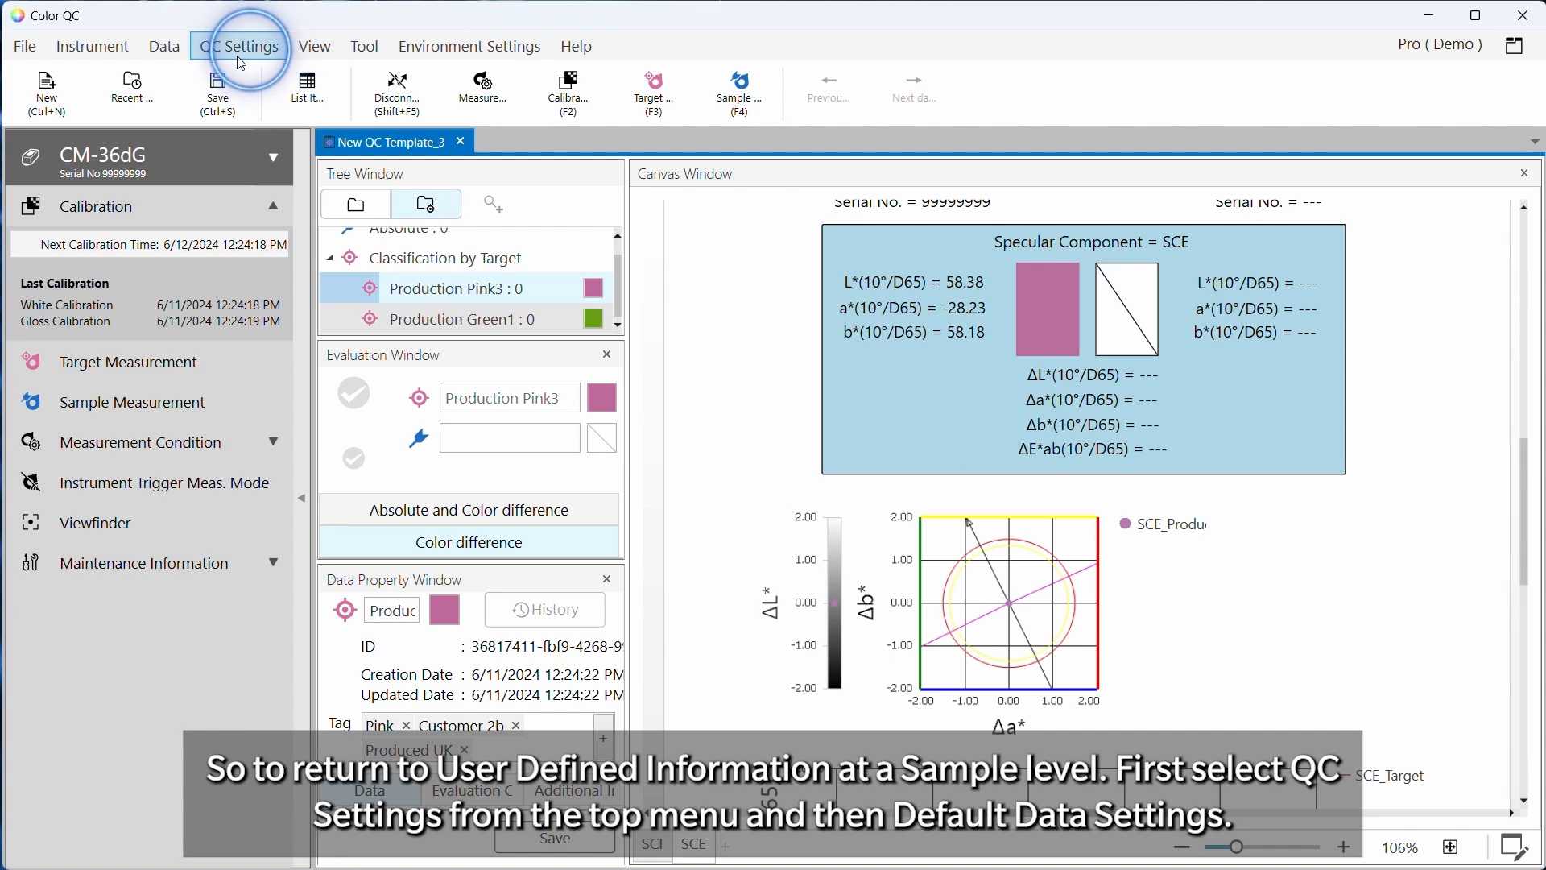
{"action": "left_click", "coordinate": [274, 48]}
{"action": "mouse_move", "coordinate": [355, 77]}
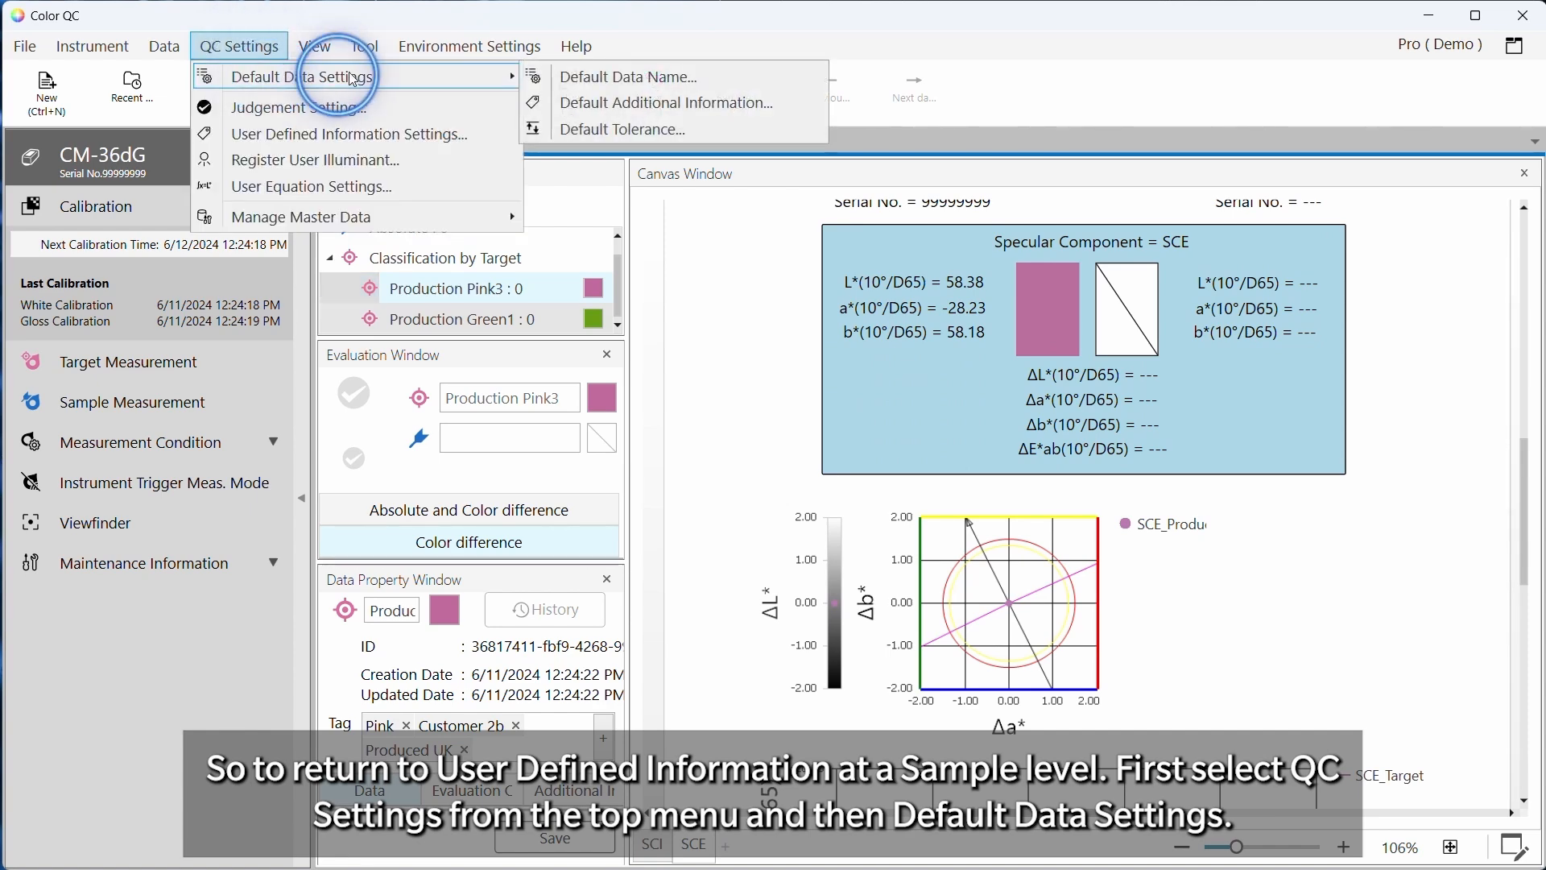
{"action": "left_click", "coordinate": [613, 74]}
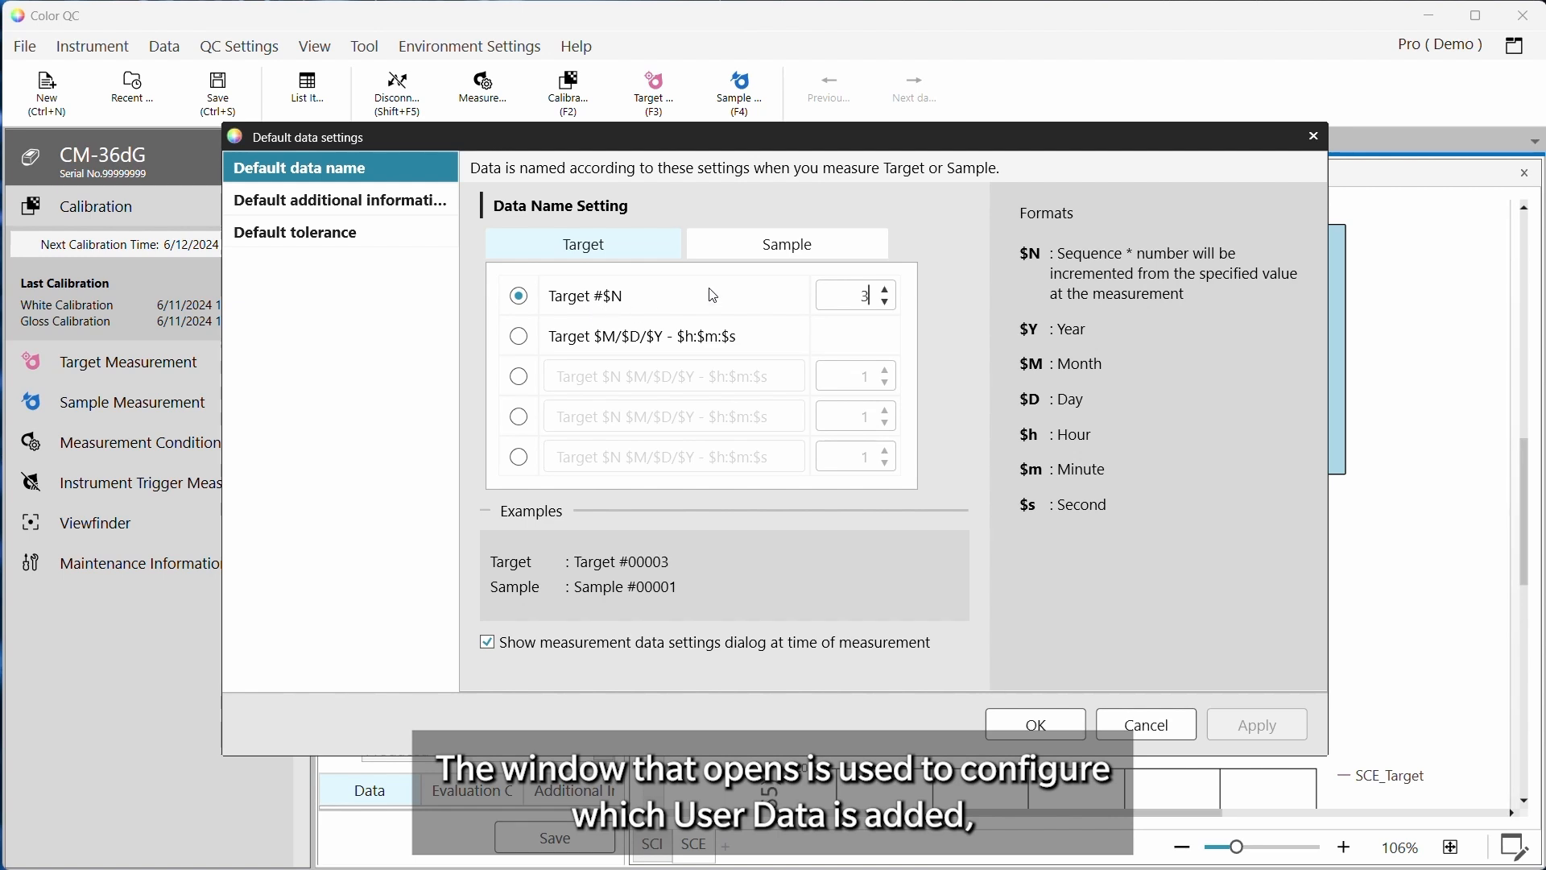
{"action": "left_click", "coordinate": [530, 335]}
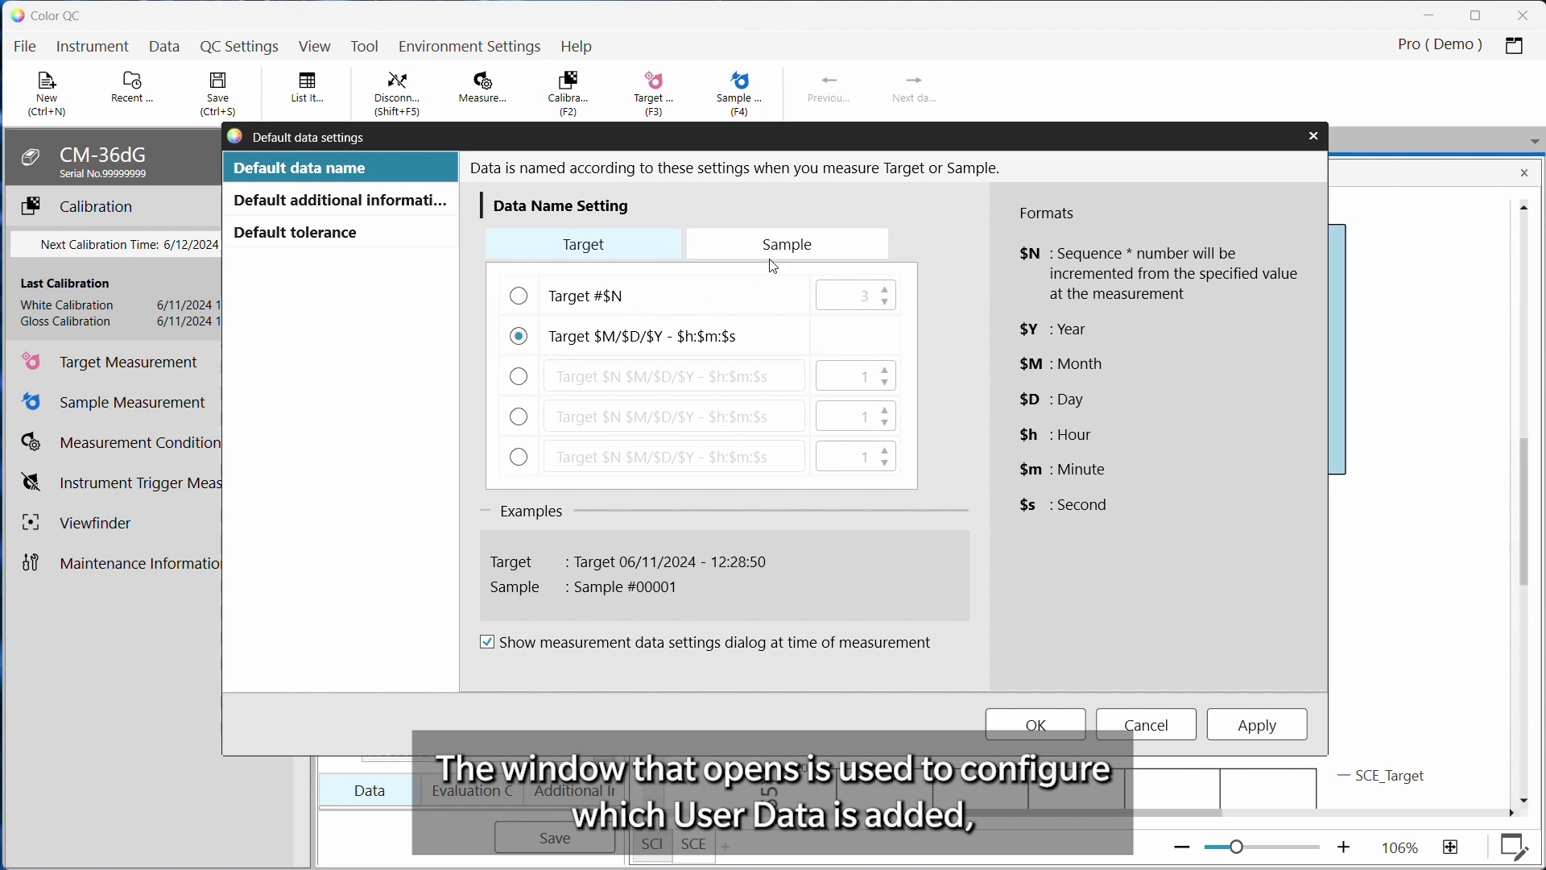
{"action": "left_click", "coordinate": [775, 250]}
{"action": "left_click", "coordinate": [517, 339]}
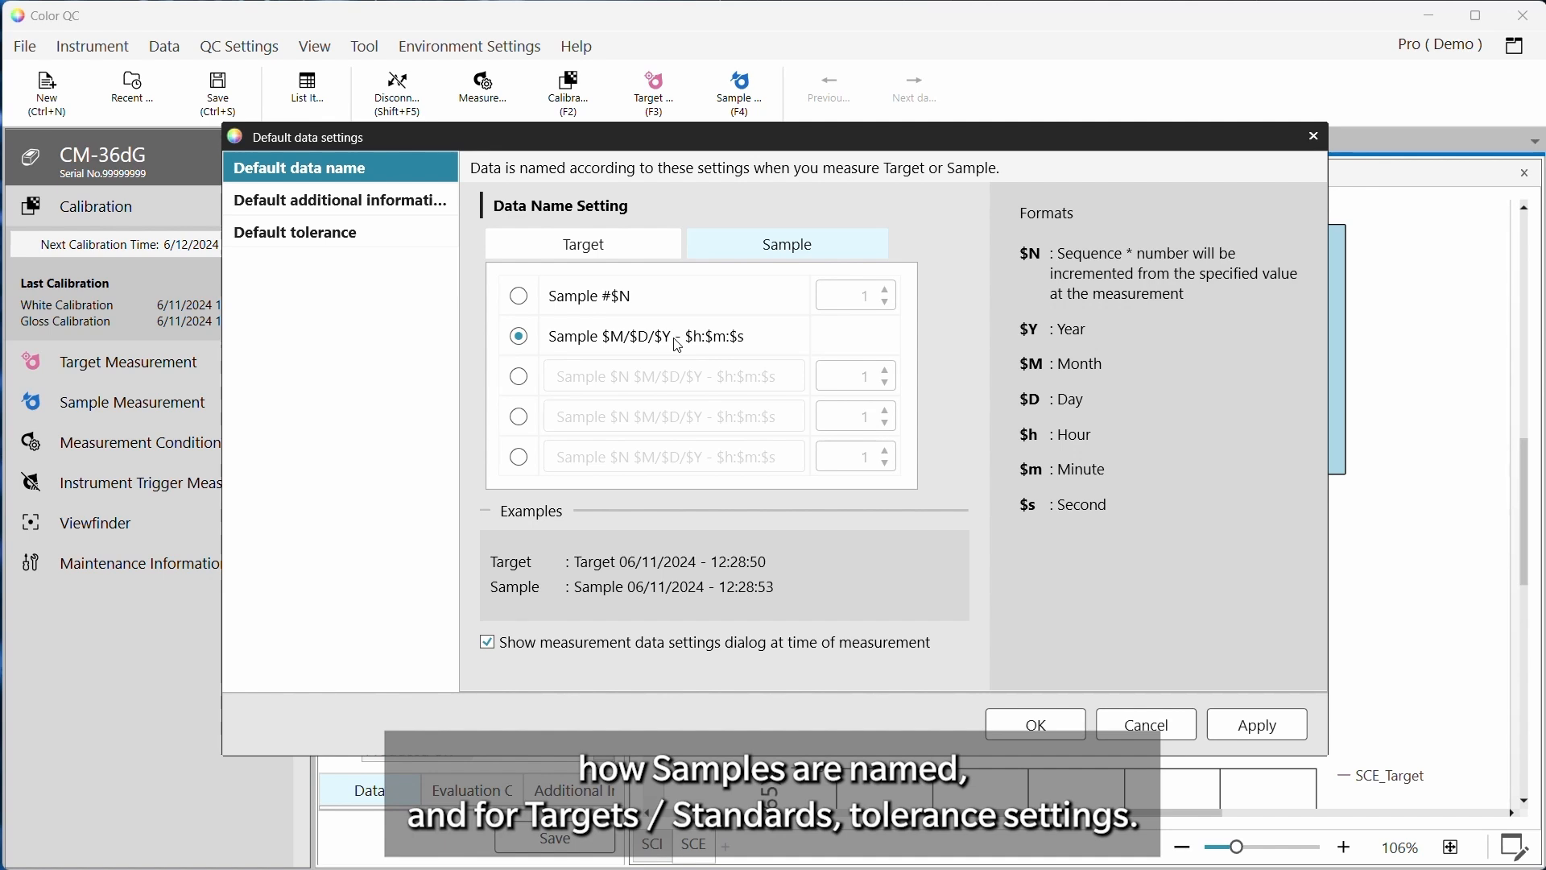
Add Visual Assessment as default user-defined information for measurements, apply it and close the default data settings
{"action": "left_click", "coordinate": [298, 206]}
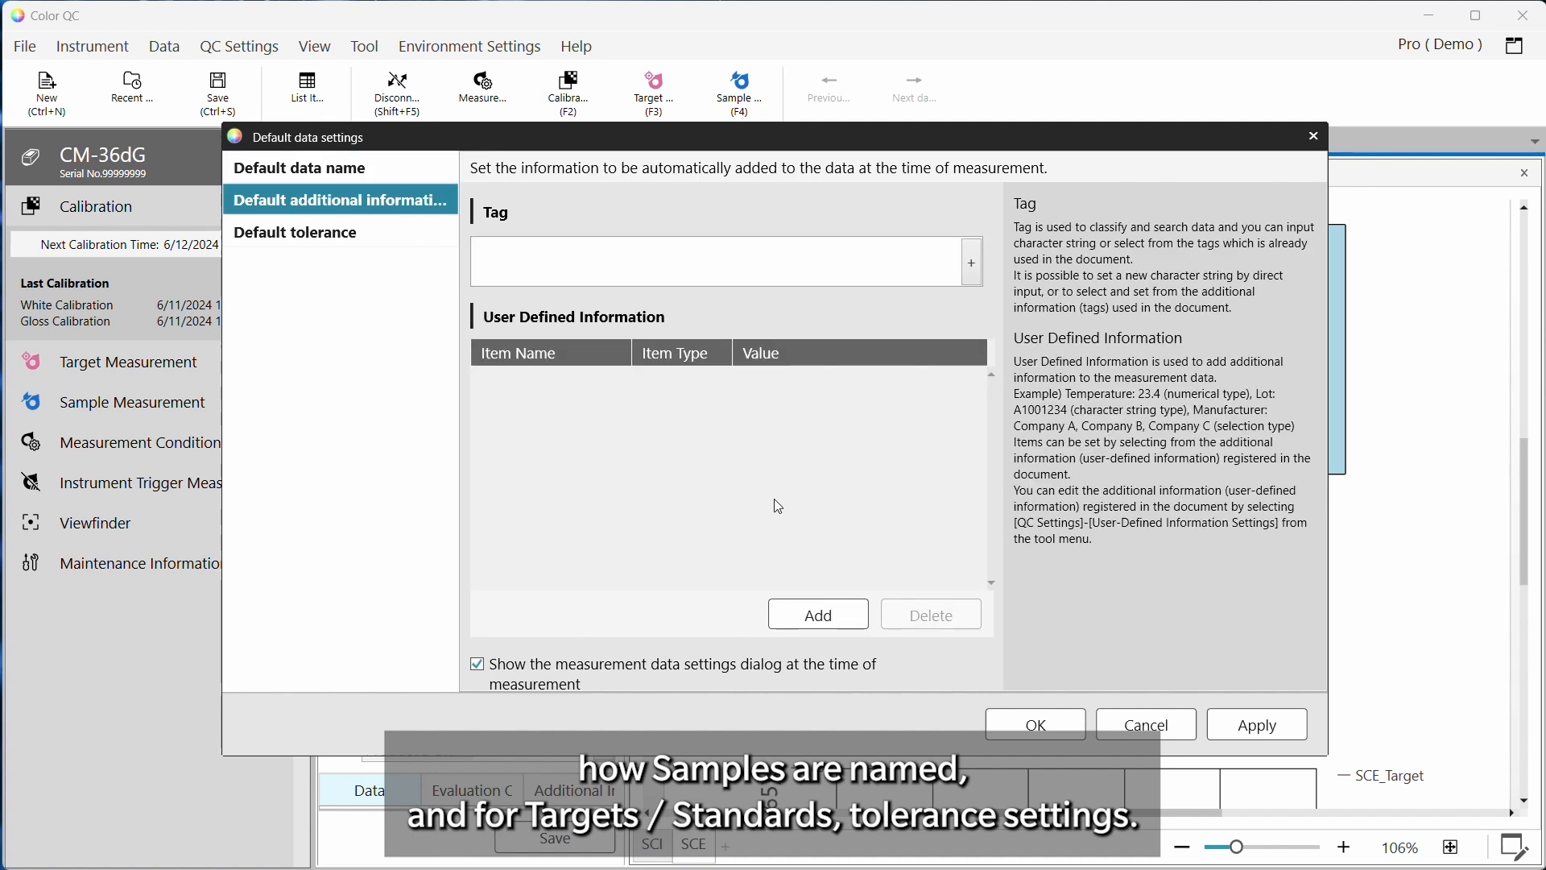
{"action": "left_click", "coordinate": [819, 614]}
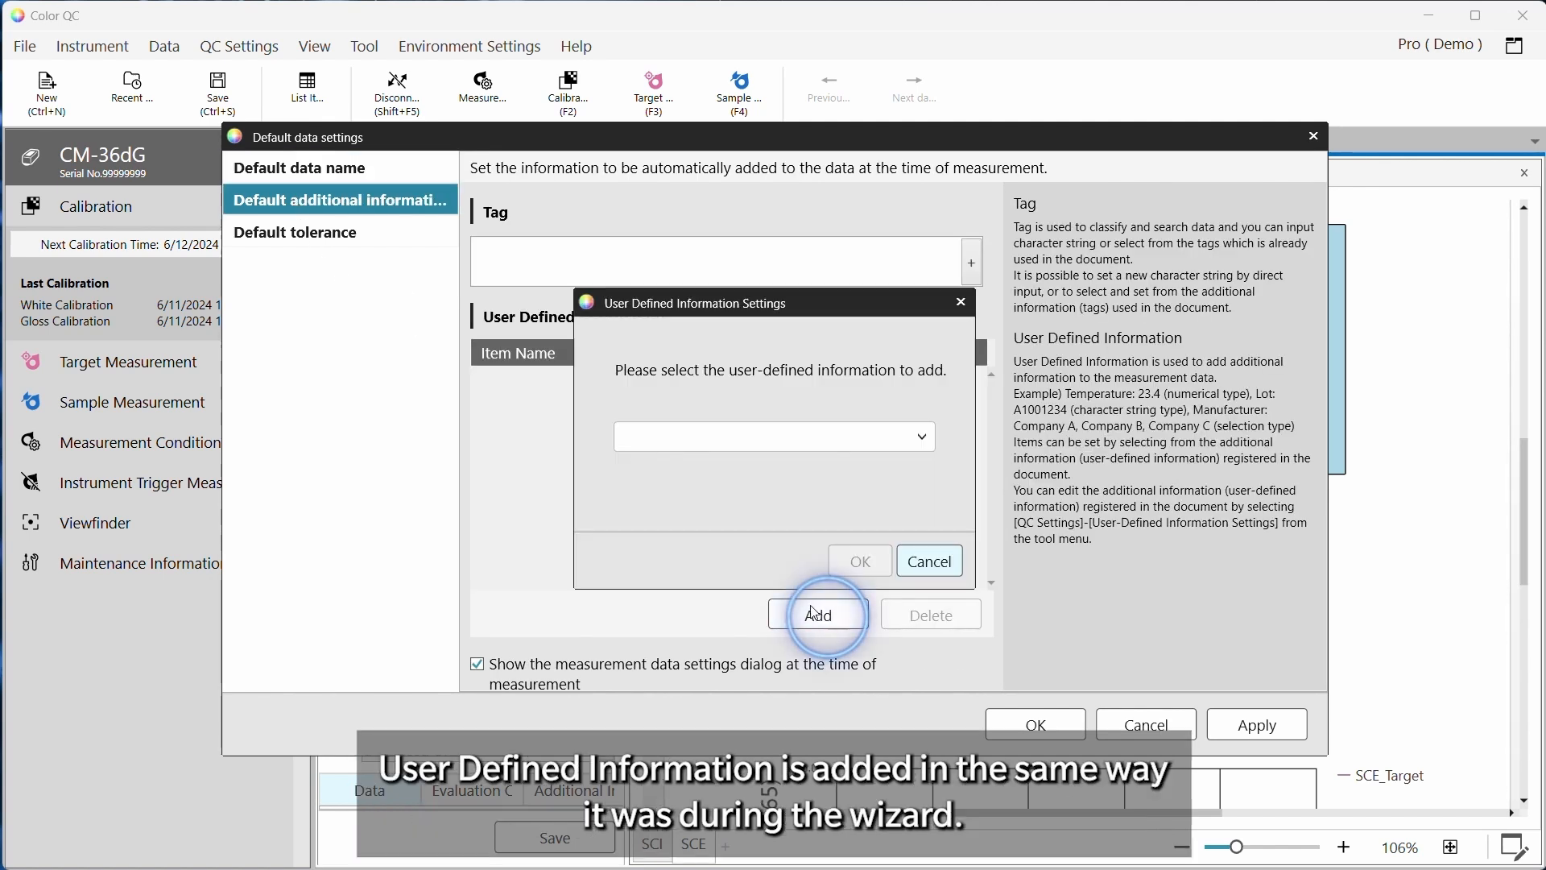
{"action": "left_click", "coordinate": [924, 437]}
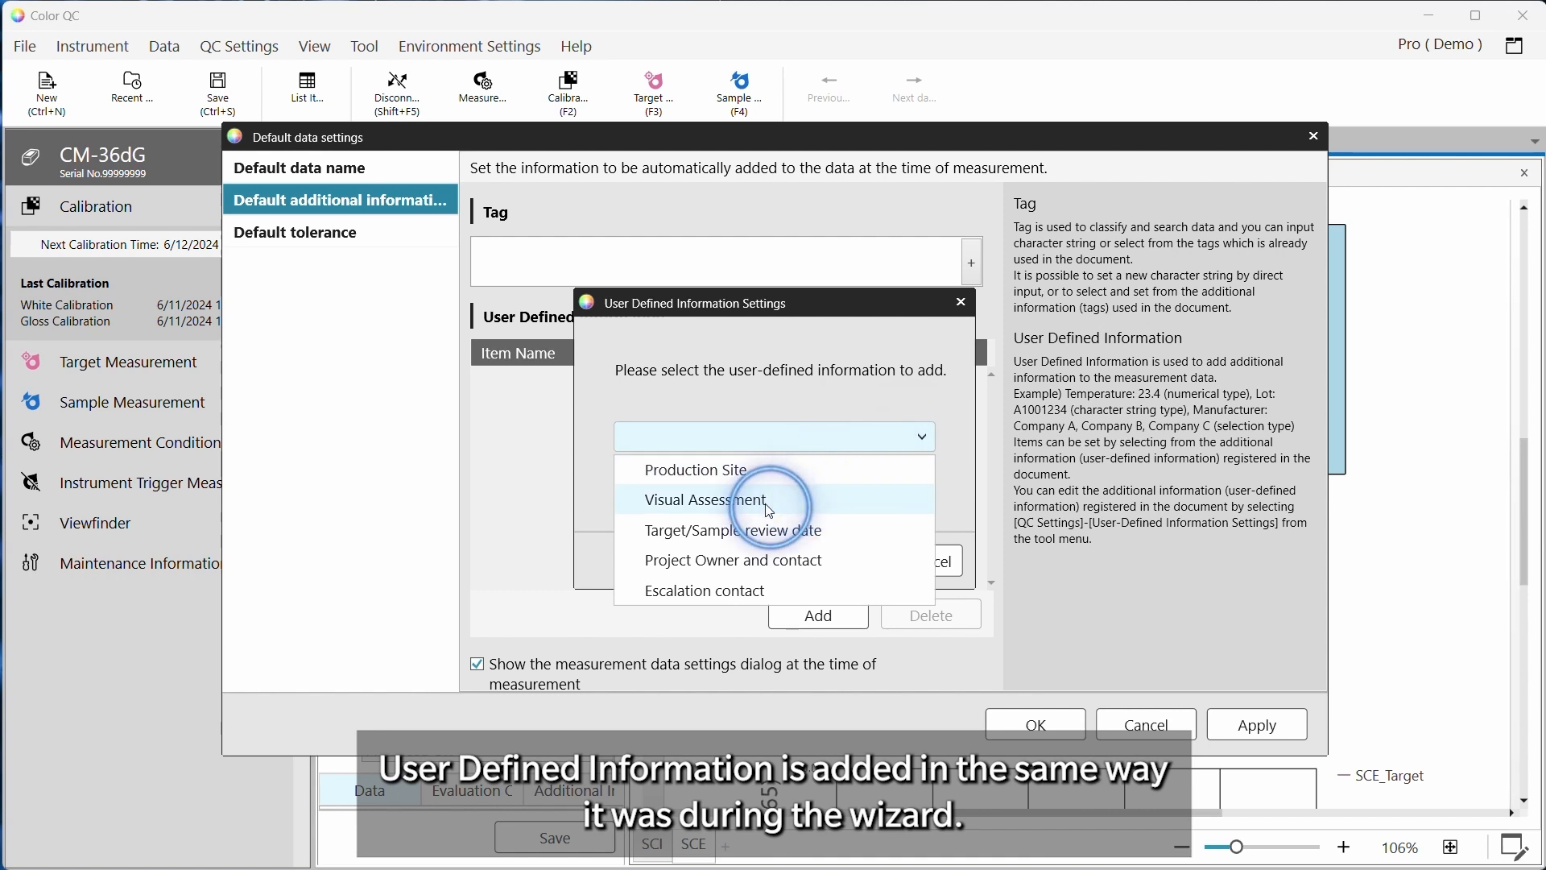
{"action": "left_click", "coordinate": [771, 502]}
{"action": "left_click", "coordinate": [855, 561]}
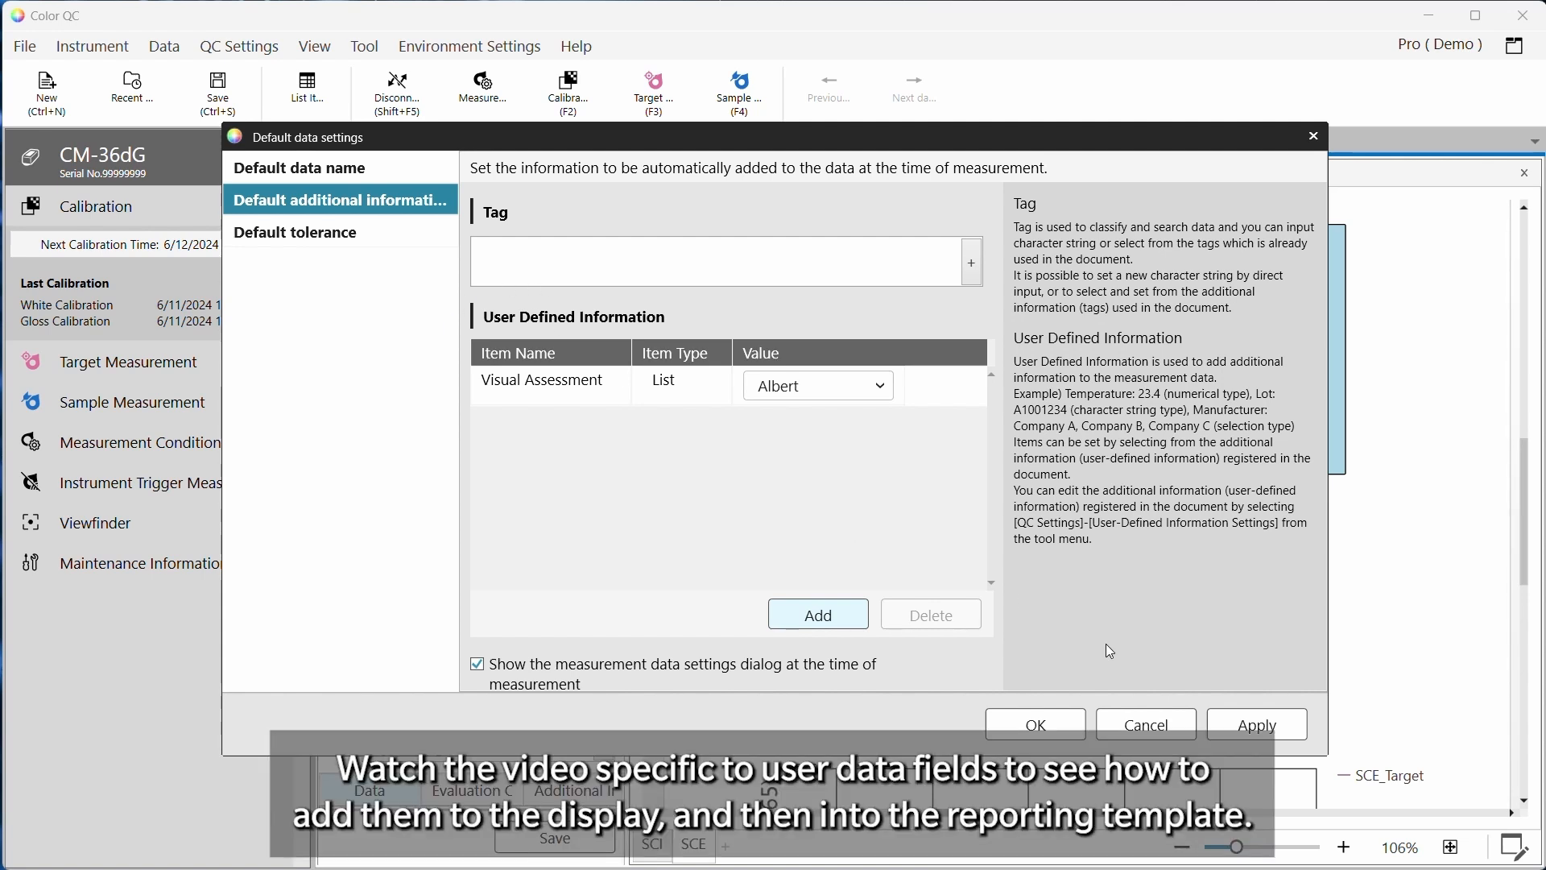
{"action": "left_click", "coordinate": [1263, 727]}
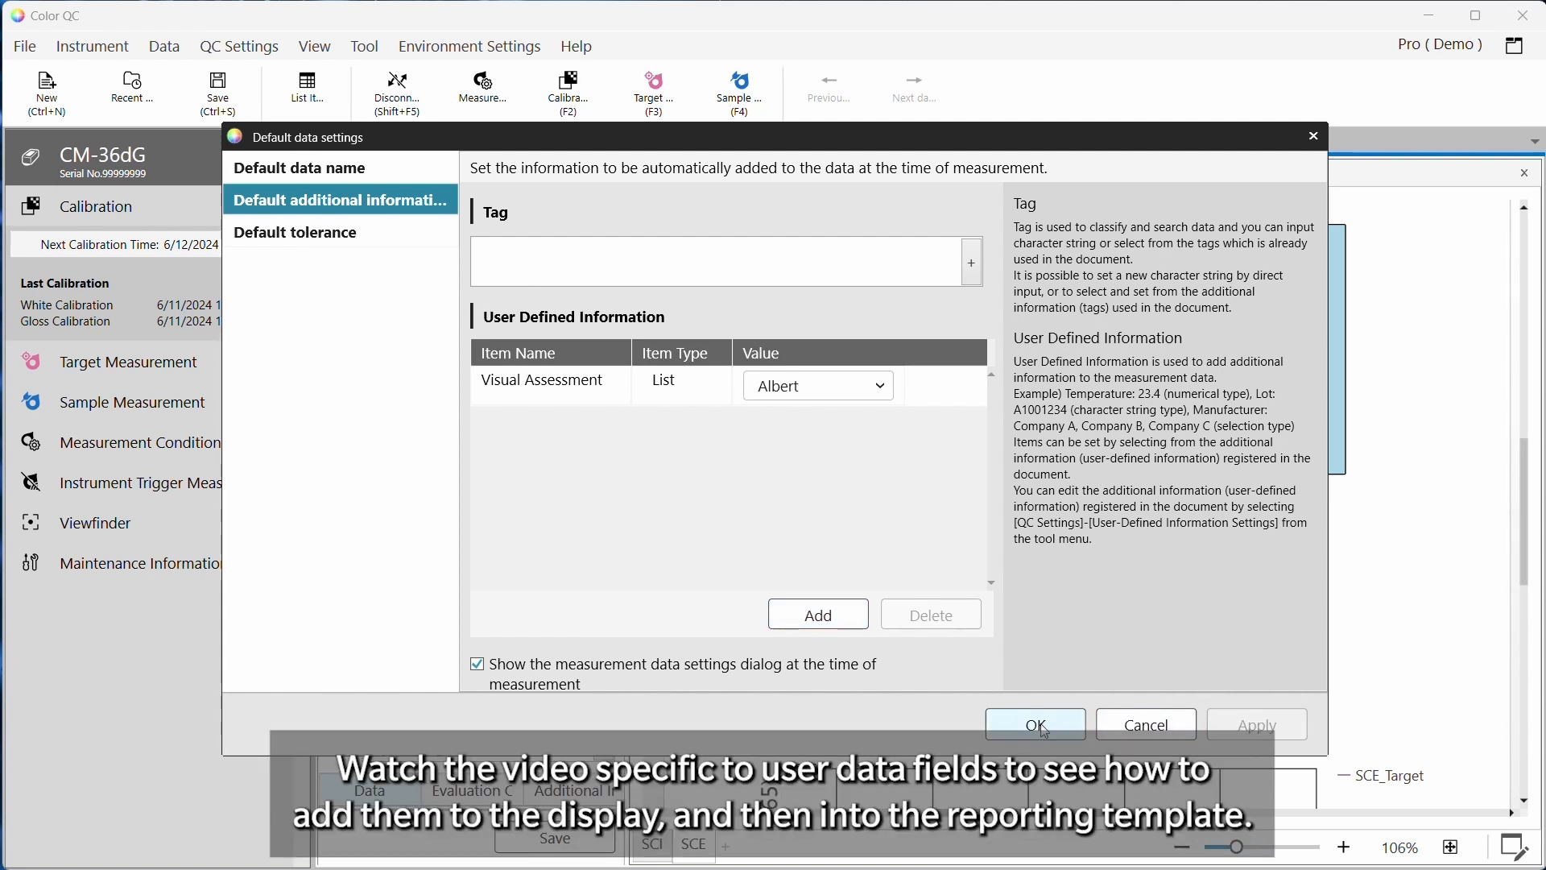
{"action": "left_click", "coordinate": [1039, 727]}
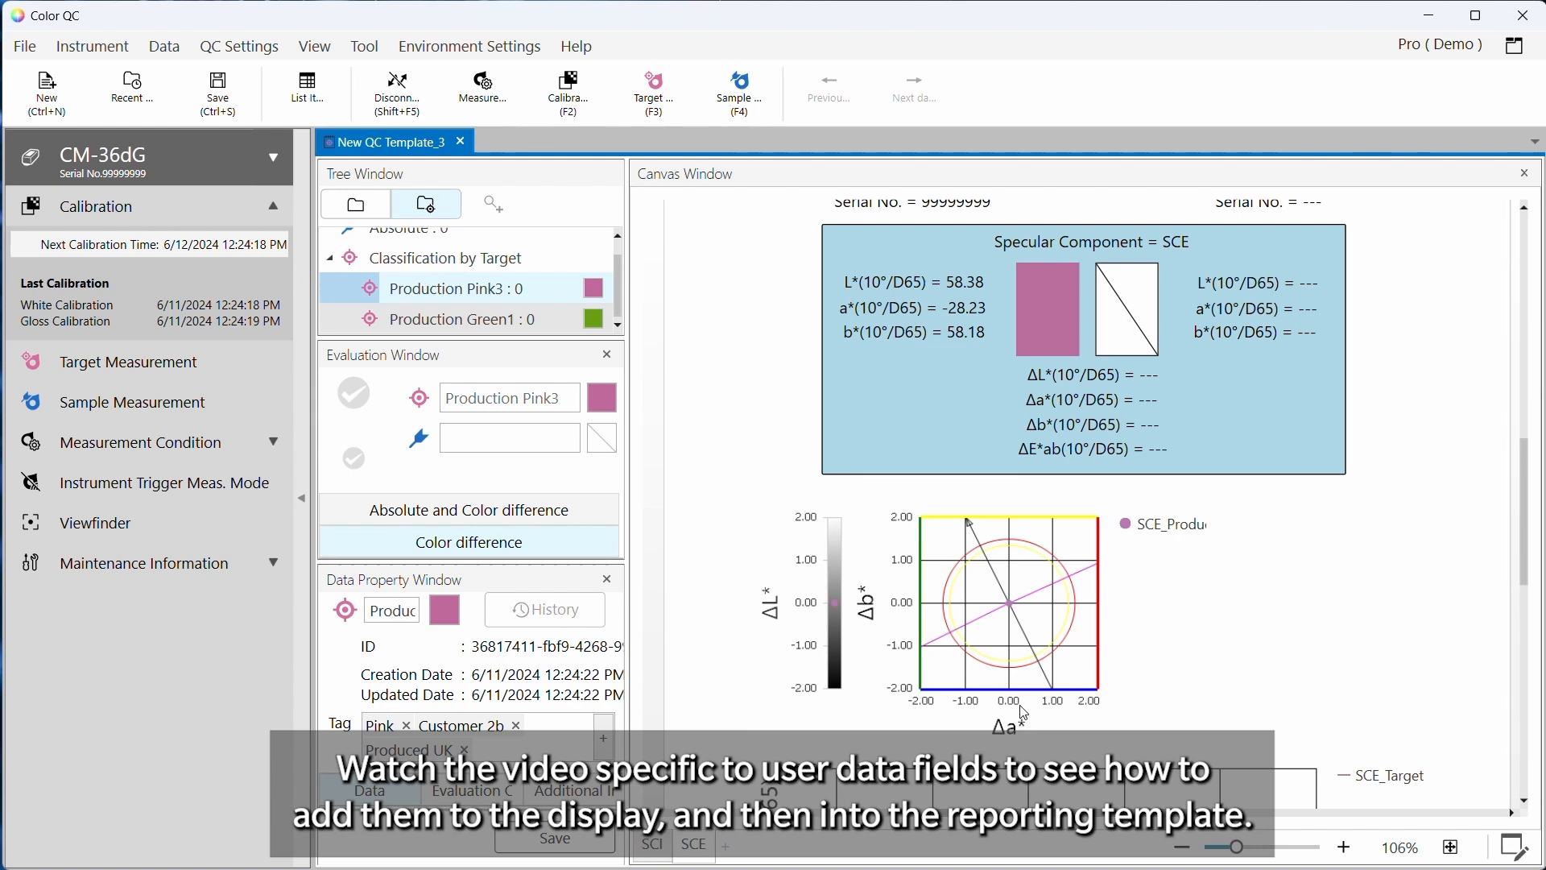
Enter canvas editing and draw a list item box to the right of the colour difference plot
{"action": "left_click", "coordinate": [1516, 847]}
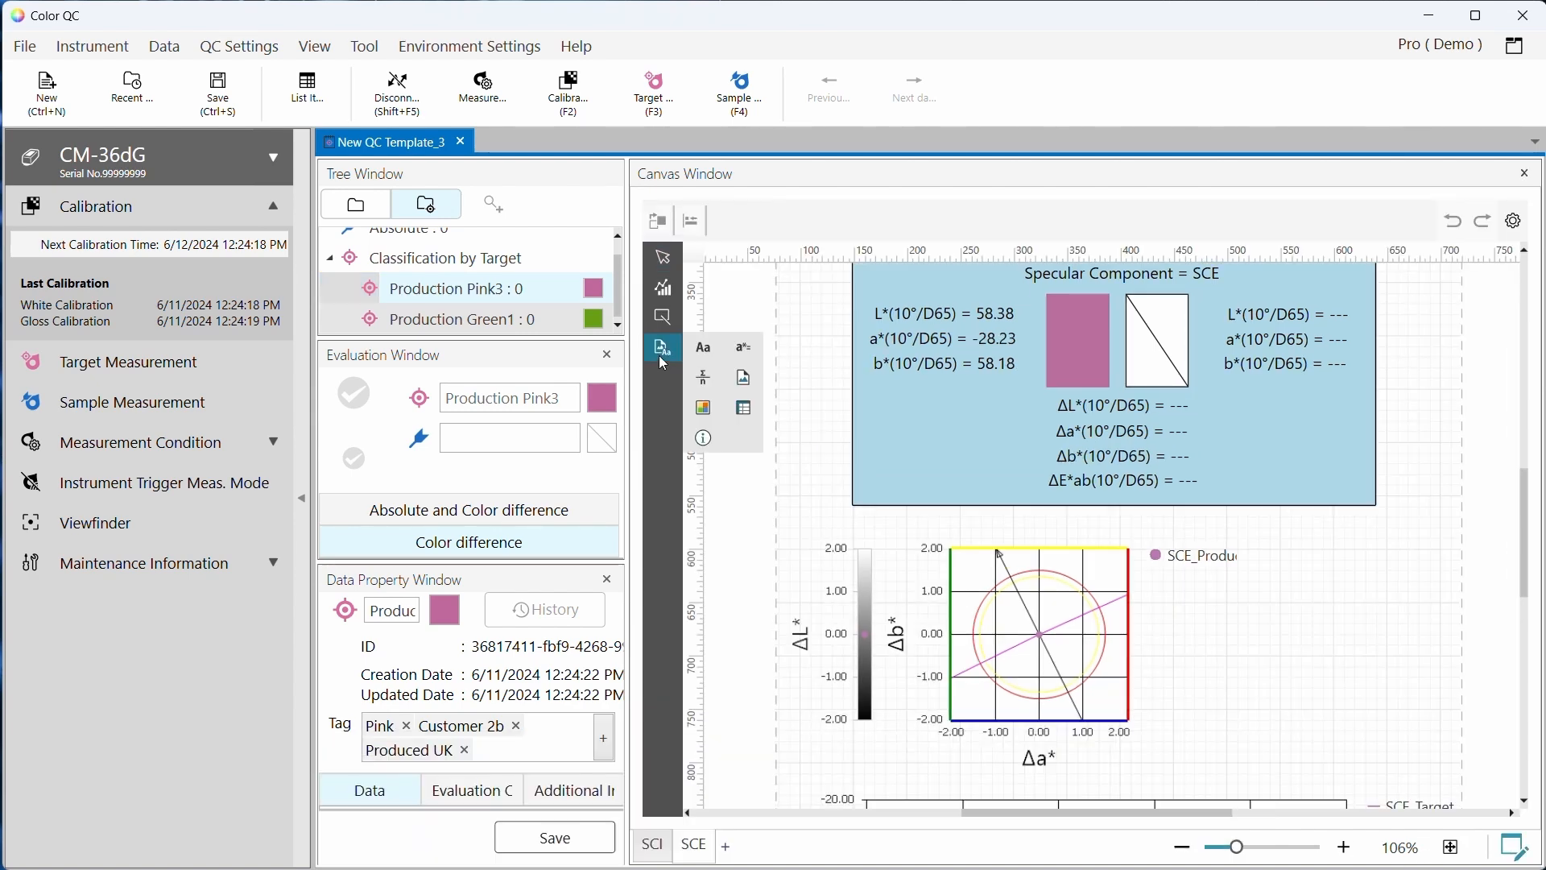
{"action": "left_click", "coordinate": [664, 347]}
{"action": "left_click_drag", "start_coordinate": [1486, 757], "coordinate": [1181, 660]}
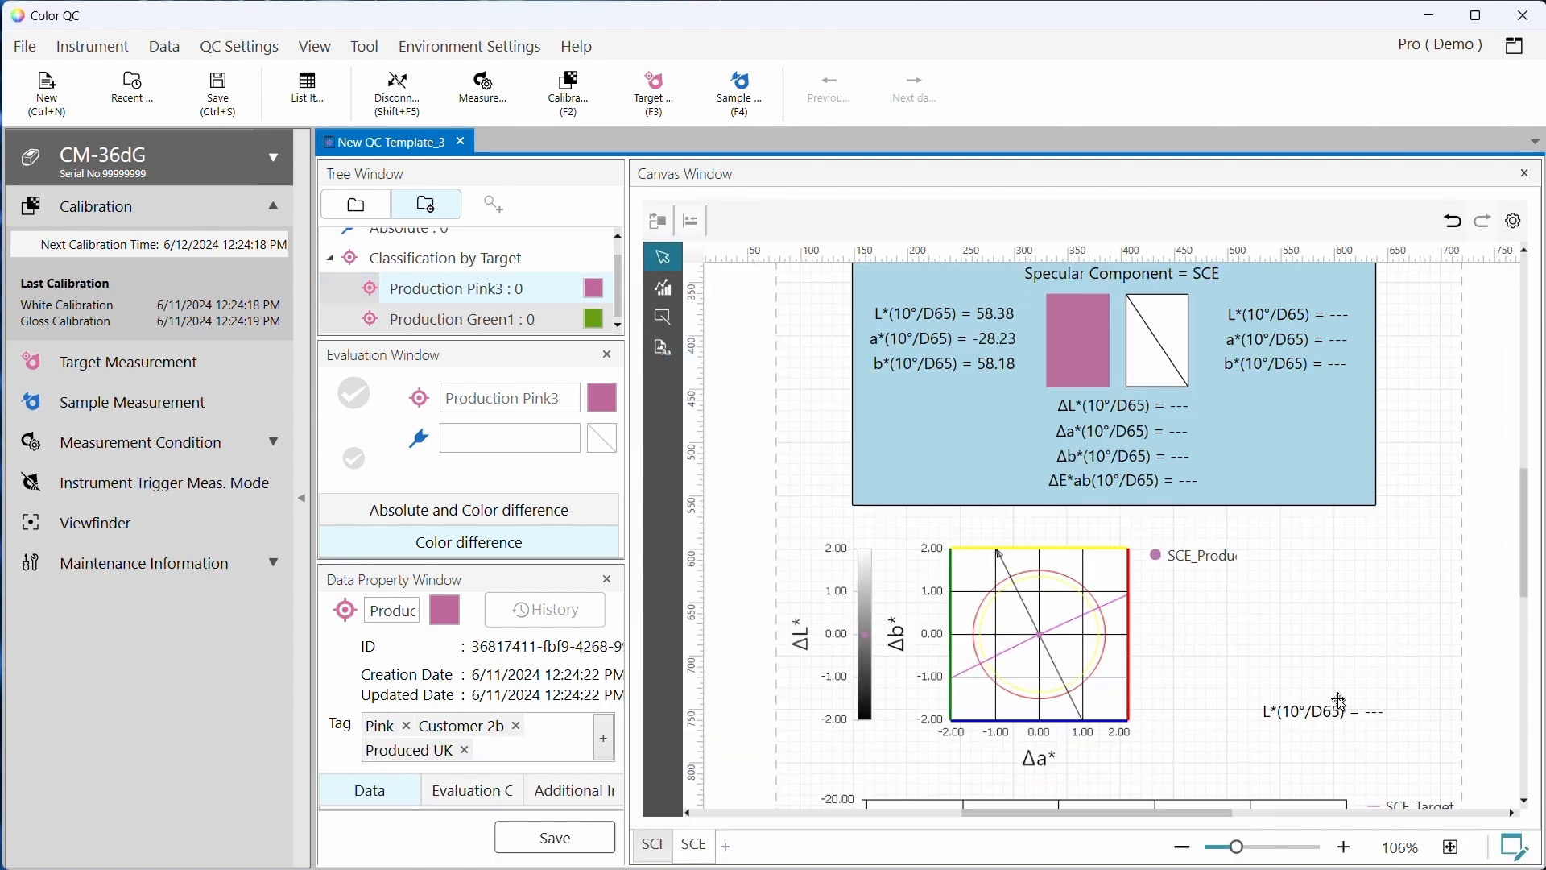
Set the list item to show the sample's Visual Assessment user-defined info and leave canvas editing
{"action": "right_click", "coordinate": [1338, 704]}
{"action": "left_click", "coordinate": [1393, 672]}
{"action": "left_click", "coordinate": [852, 279]}
{"action": "left_click", "coordinate": [242, 264]}
{"action": "scroll", "coordinate": [612, 378], "scroll_direction": "down", "scroll_amount": 5}
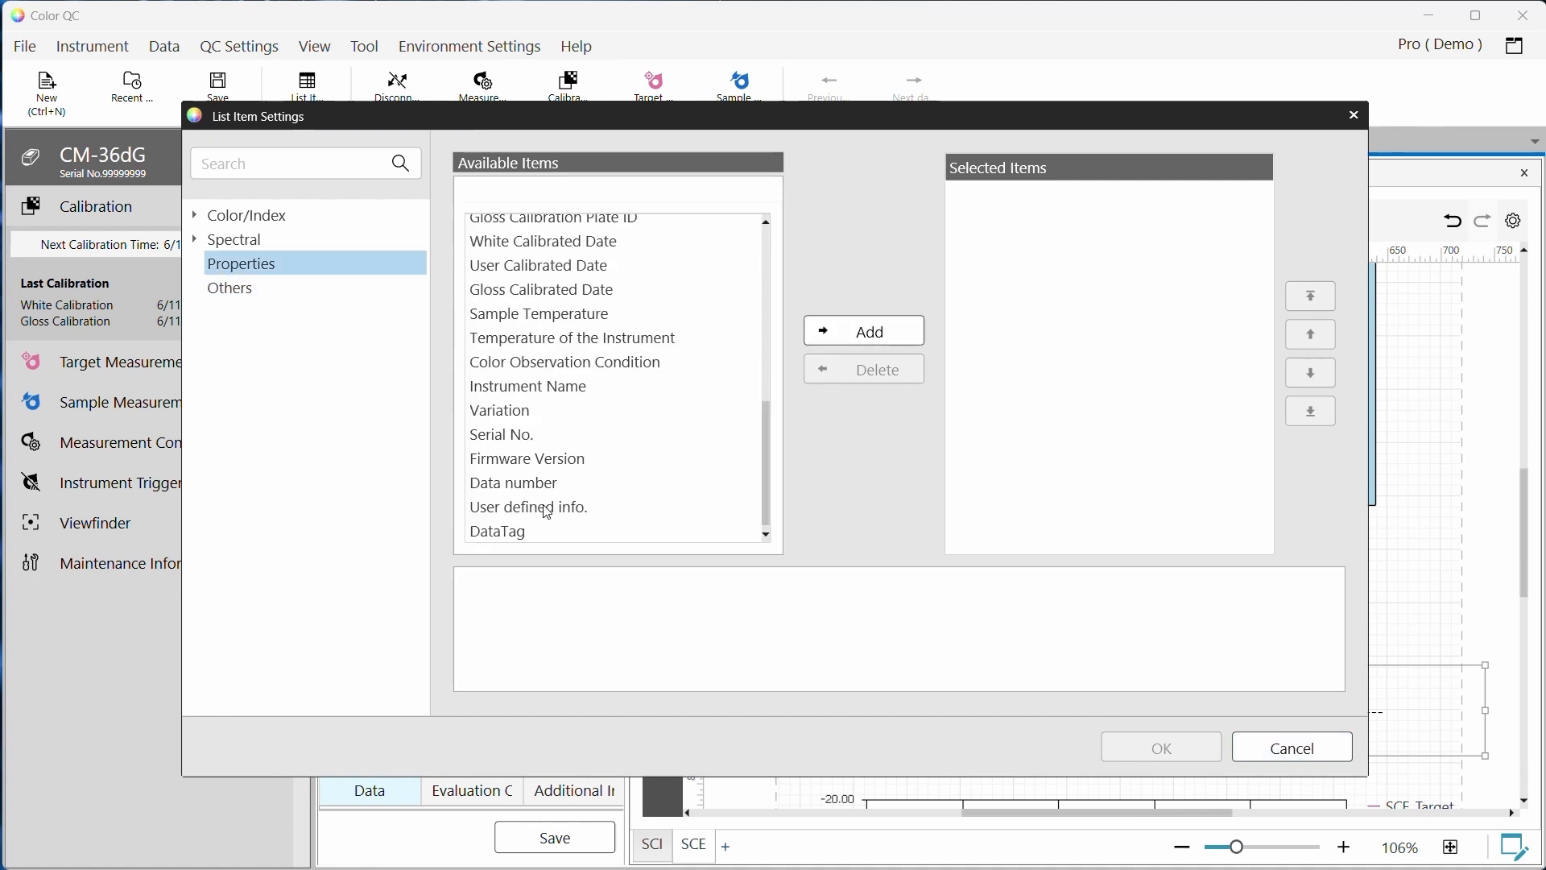
{"action": "left_click", "coordinate": [531, 508]}
{"action": "left_click", "coordinate": [918, 641]}
{"action": "left_click", "coordinate": [793, 700]}
{"action": "left_click", "coordinate": [866, 331]}
{"action": "left_click", "coordinate": [1162, 747]}
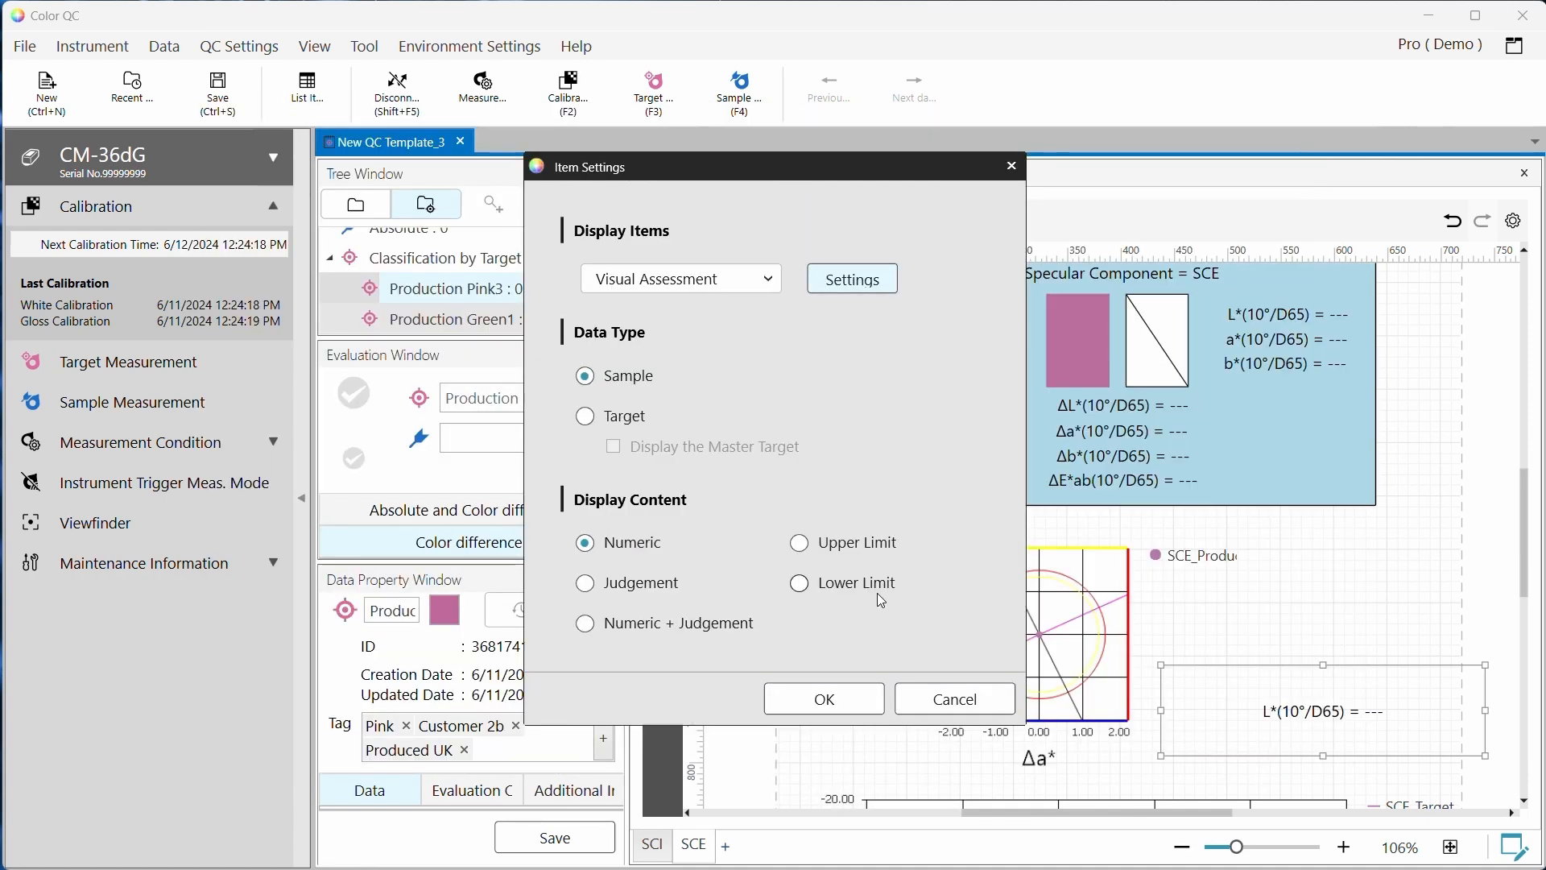
{"action": "left_click", "coordinate": [849, 706]}
{"action": "left_click", "coordinate": [1515, 850]}
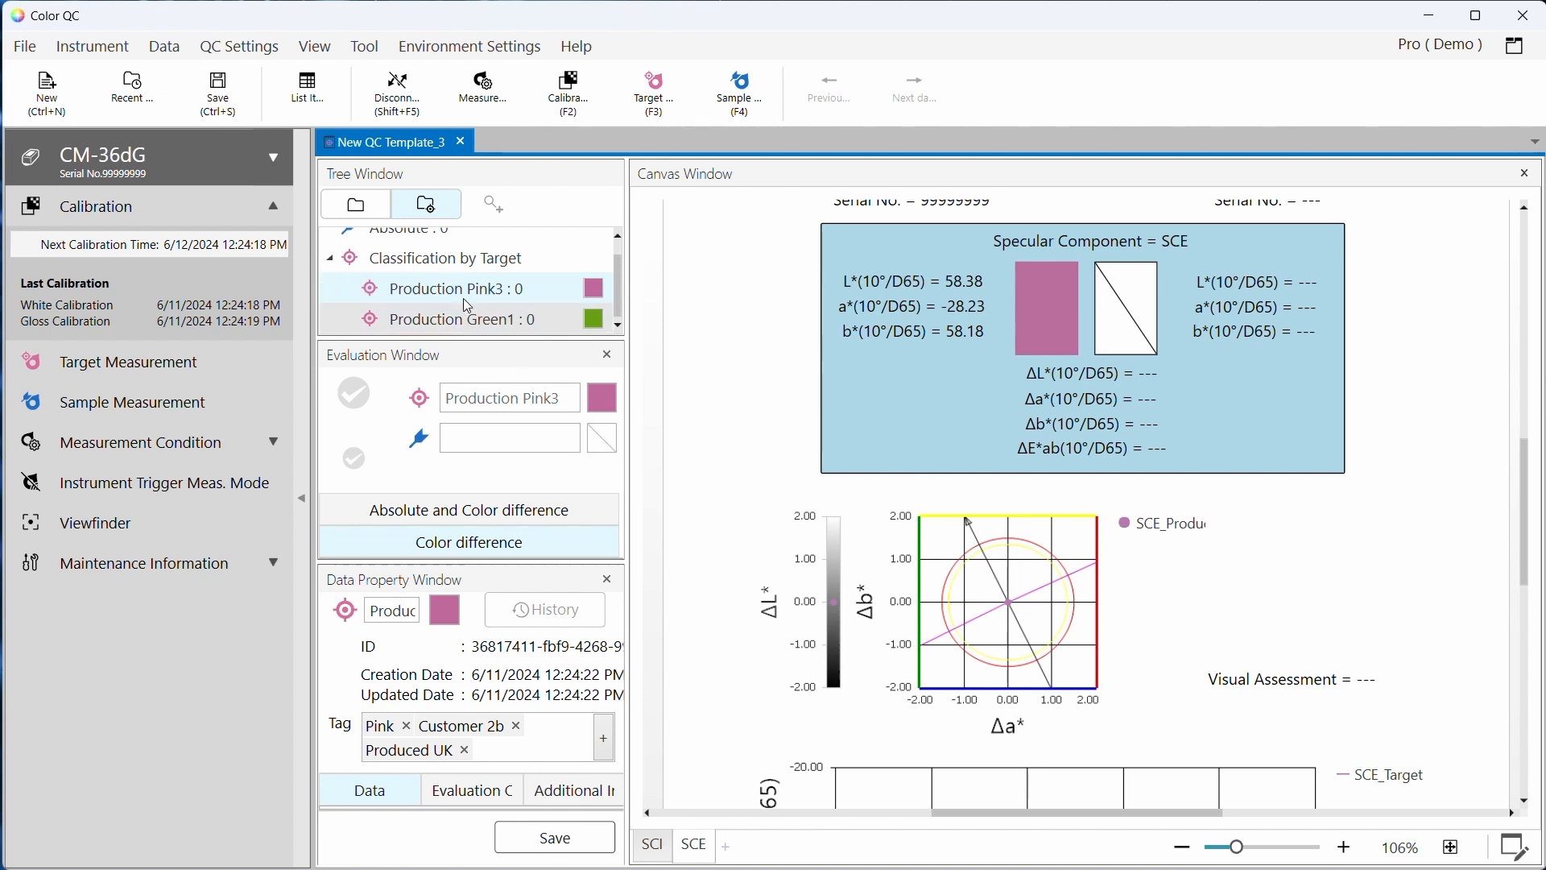
Measure a sample, choosing Boris for its Visual Assessment
{"action": "left_click", "coordinate": [88, 400]}
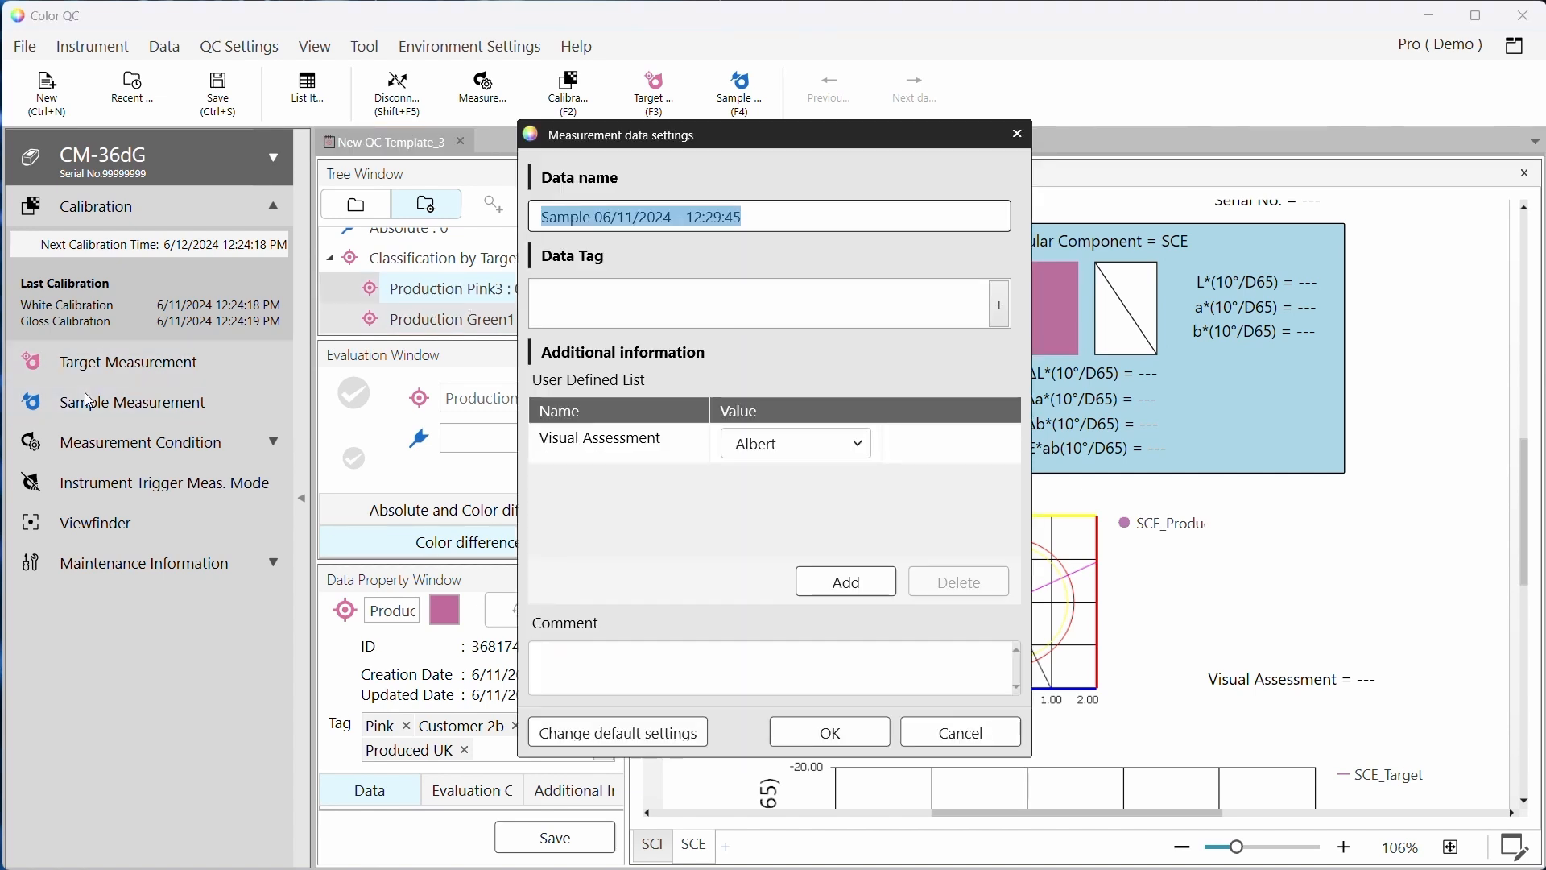
{"action": "left_click", "coordinate": [787, 445]}
{"action": "left_click", "coordinate": [776, 505]}
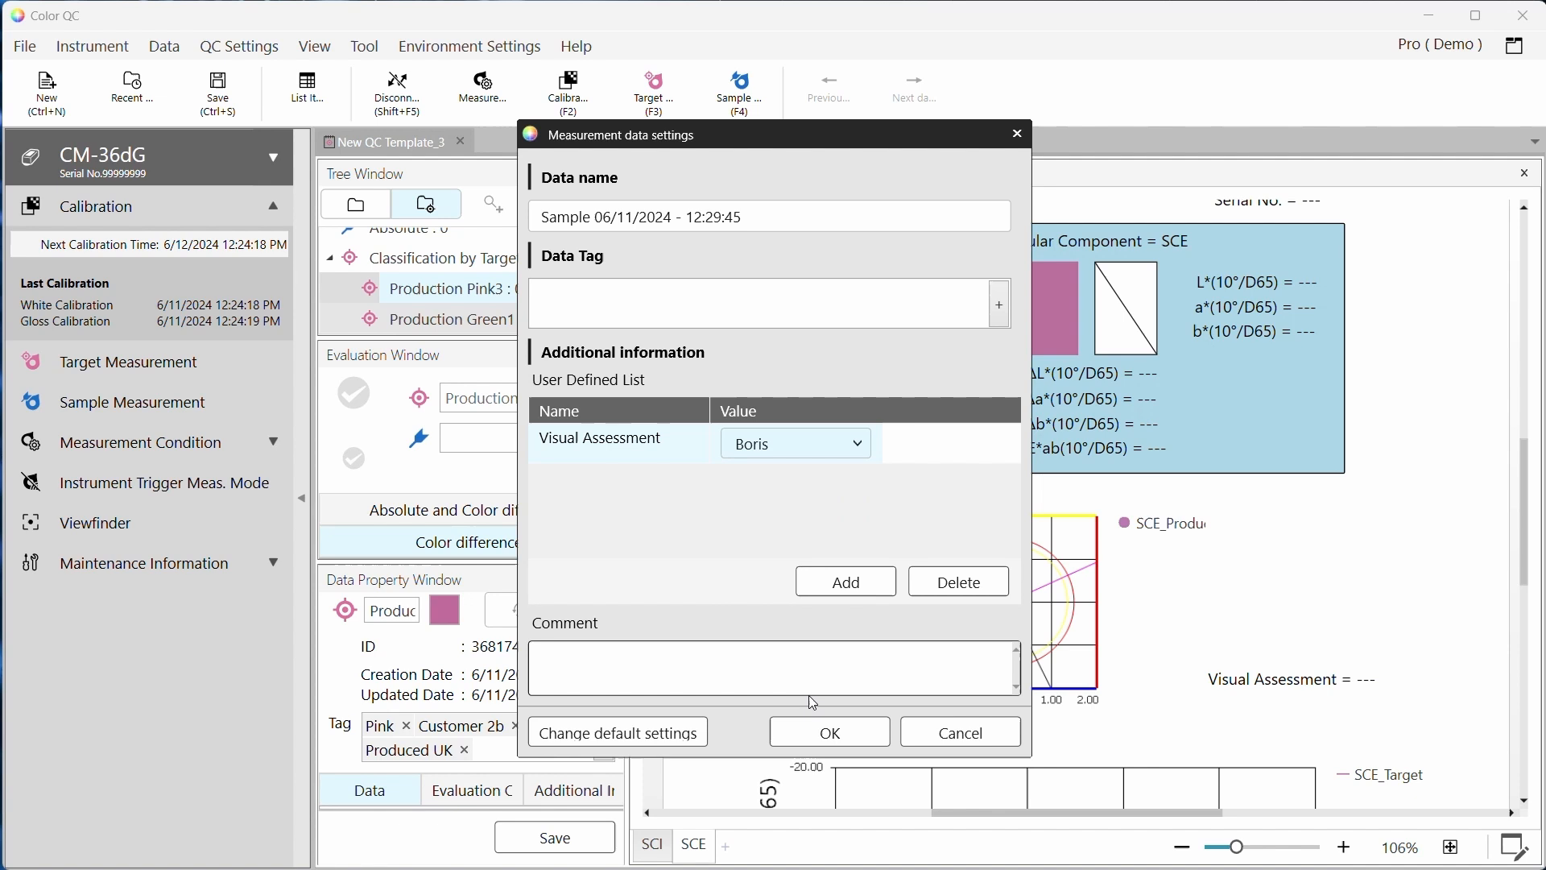
{"action": "left_click", "coordinate": [827, 734]}
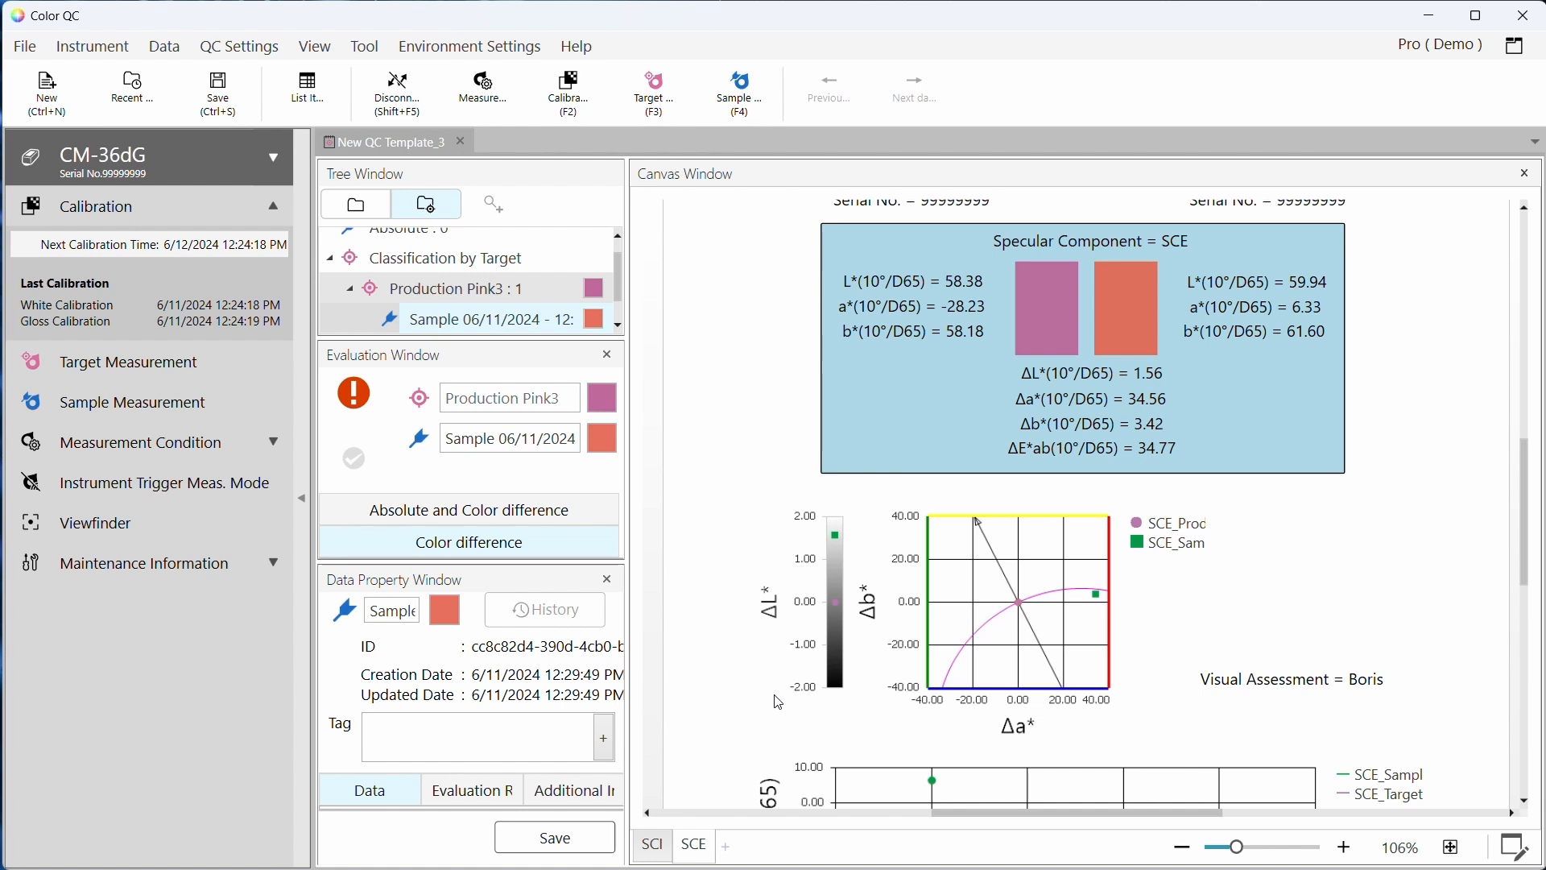
Review the sample's results on the canvas and the targets in the tree
{"action": "scroll", "coordinate": [1183, 522], "scroll_direction": "up", "scroll_amount": 2}
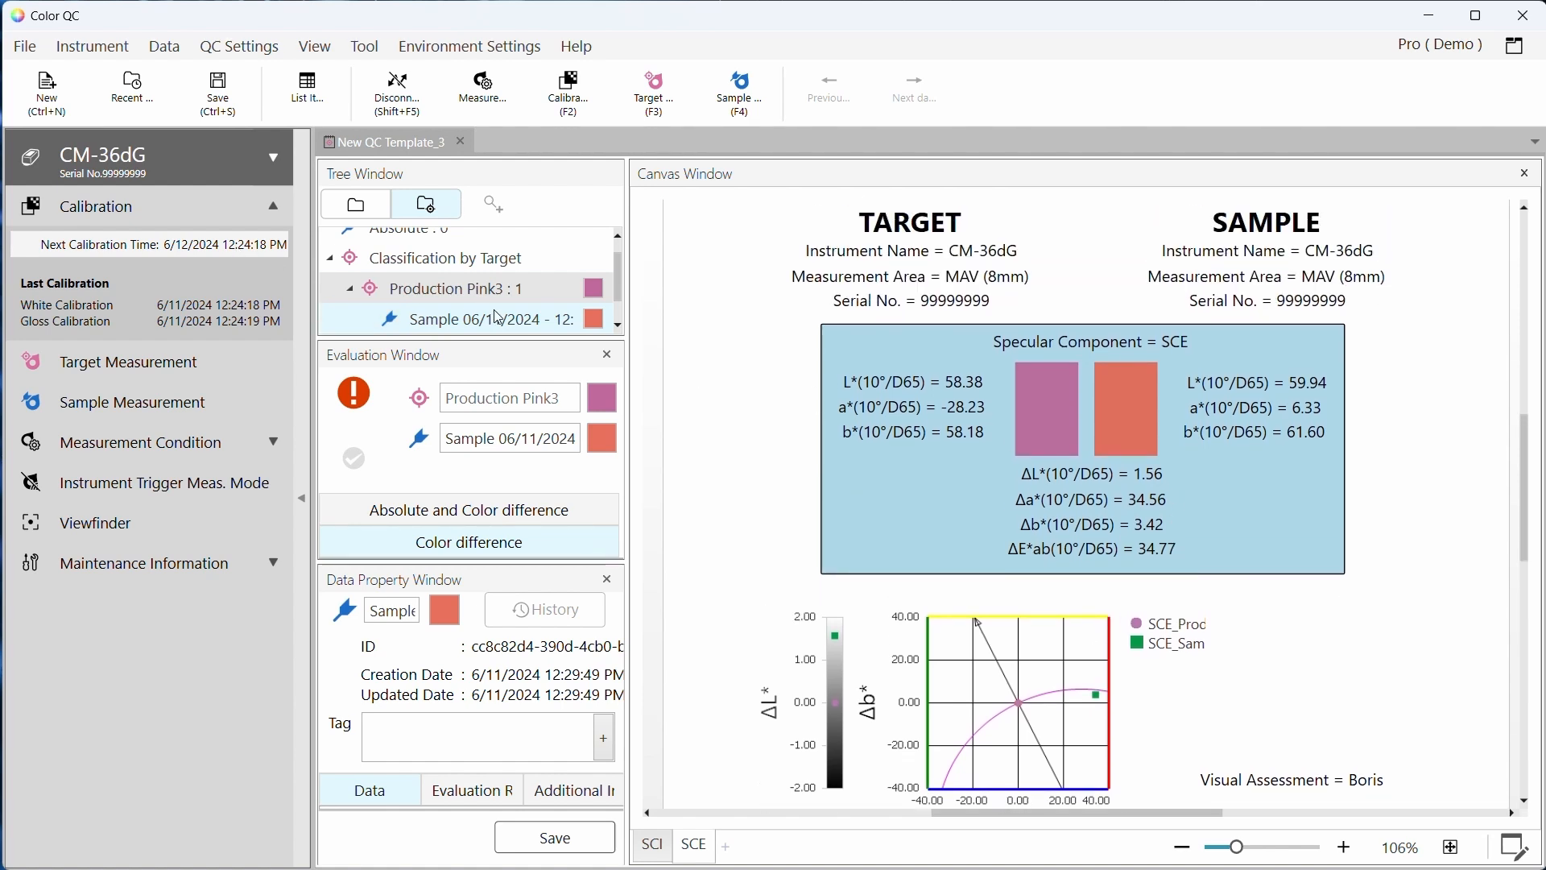
{"action": "scroll", "coordinate": [481, 301], "scroll_direction": "down", "scroll_amount": 1}
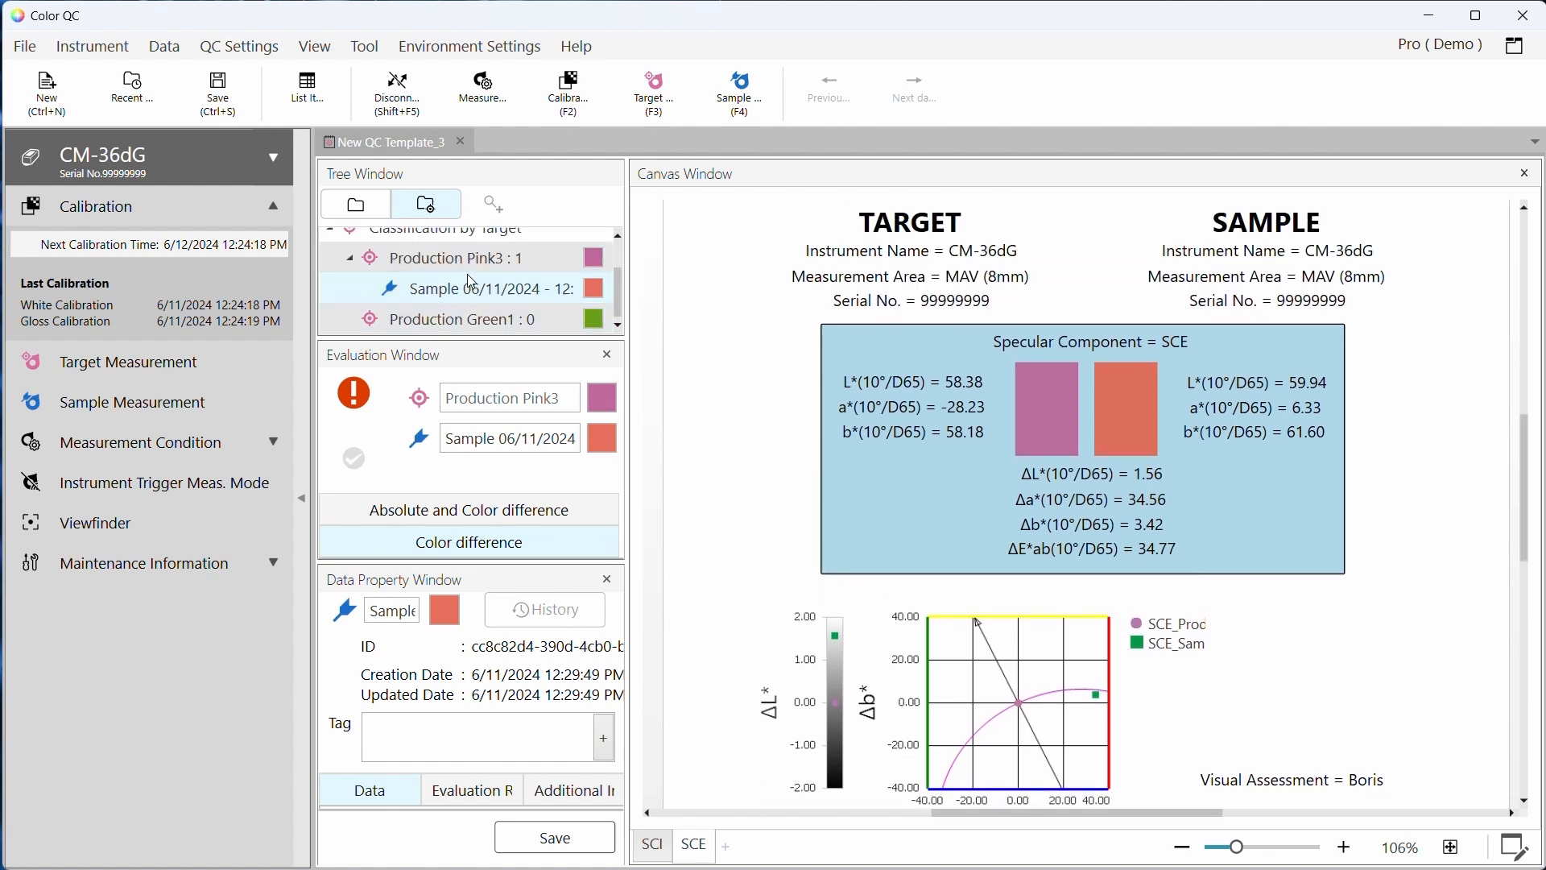
{"action": "left_click", "coordinate": [474, 320]}
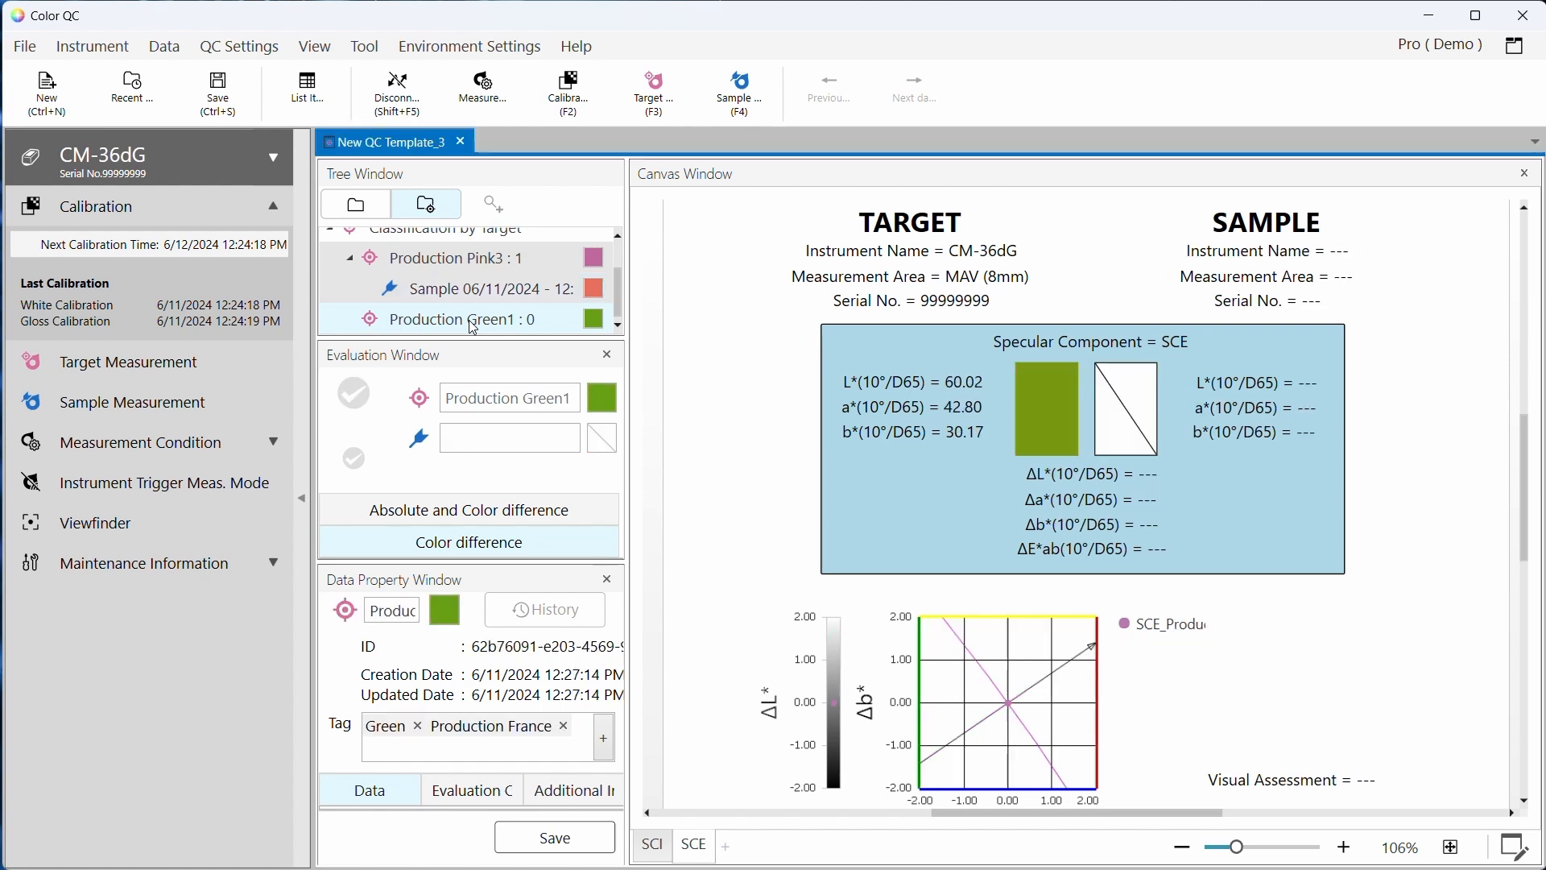
{"action": "left_click", "coordinate": [481, 258]}
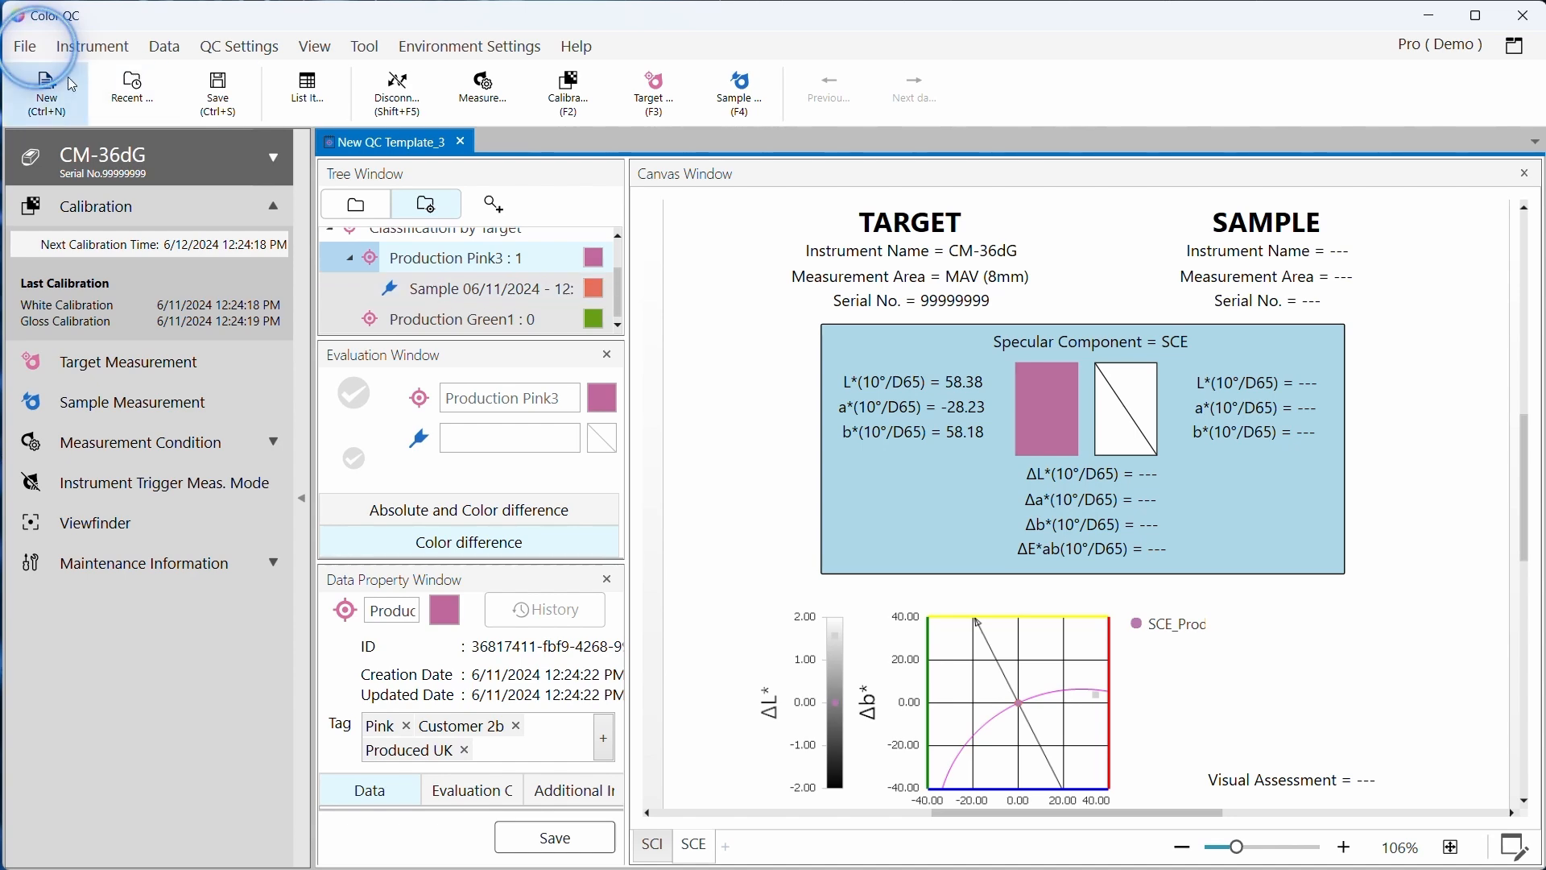
Save the QC template as New QC Template_3.qctp, accepting that samples are not saved
{"action": "left_click", "coordinate": [25, 46]}
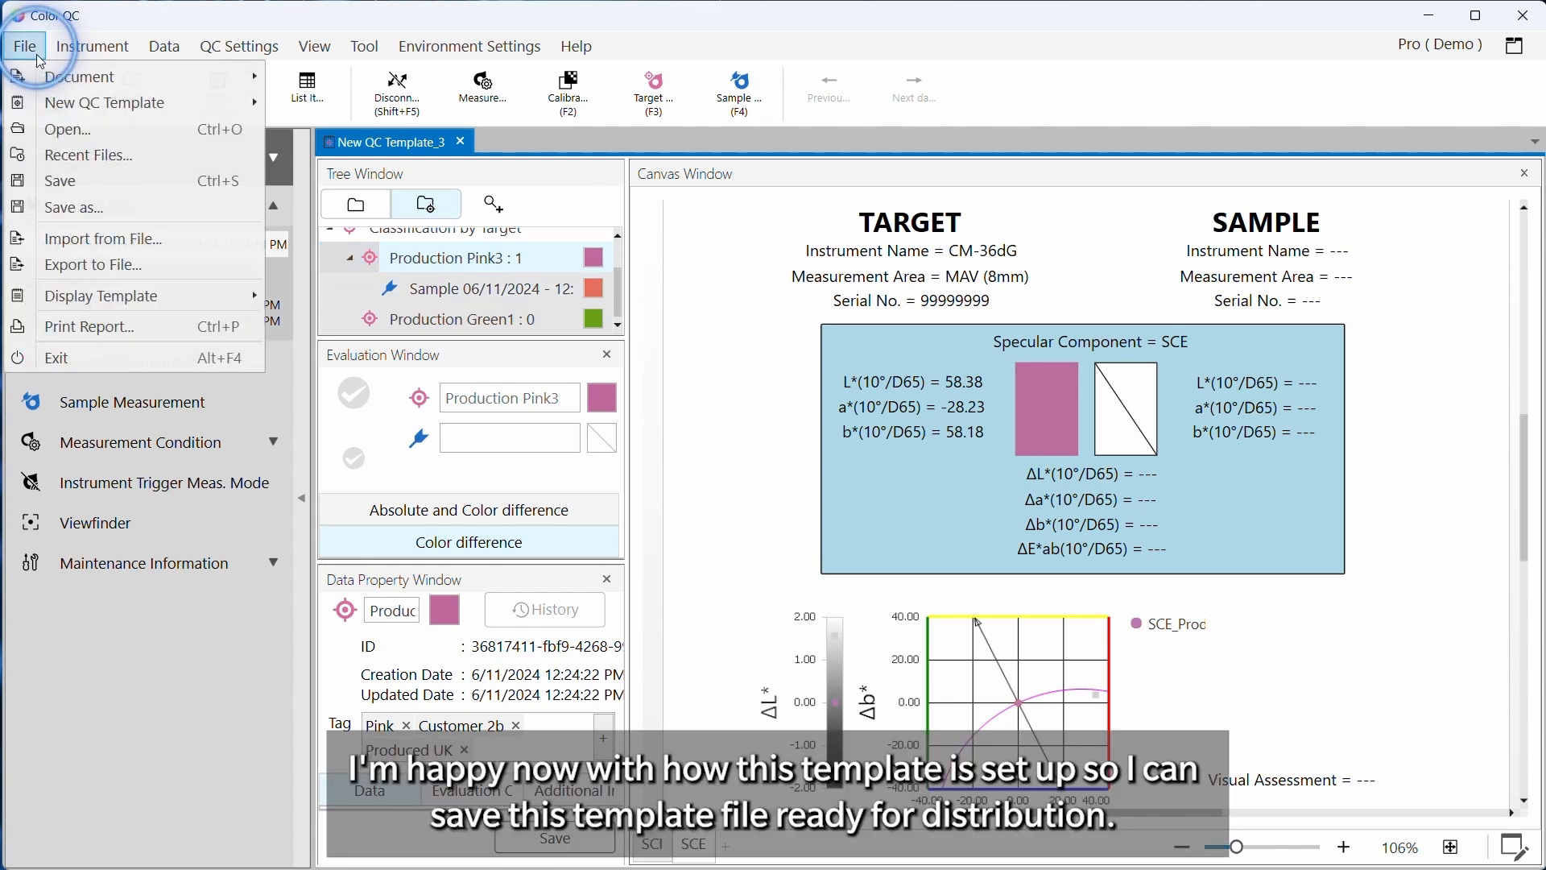
{"action": "left_click", "coordinate": [68, 207]}
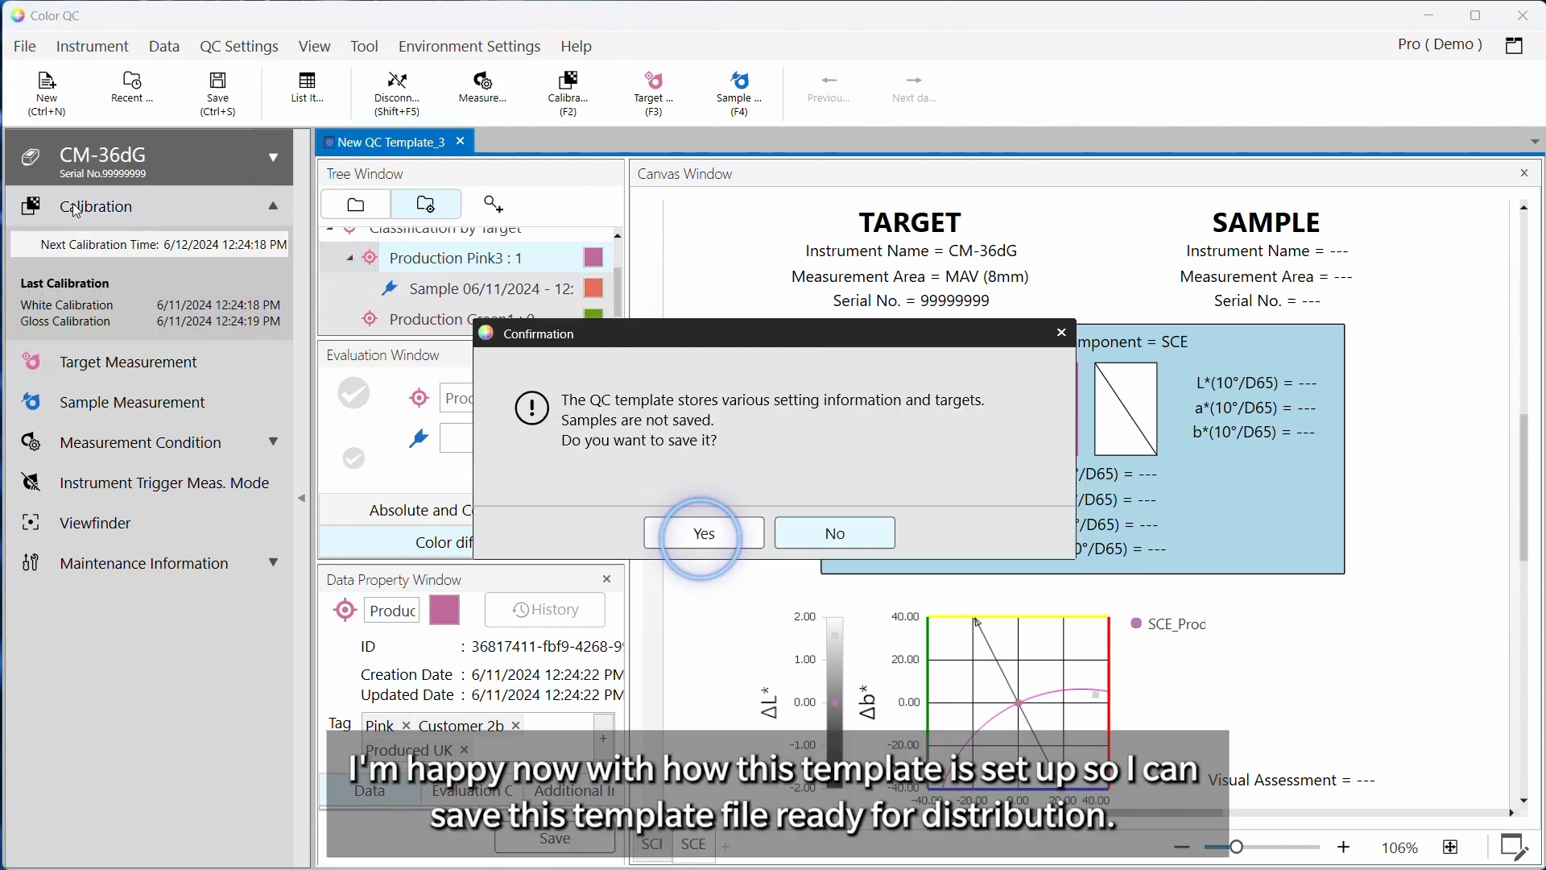
{"action": "left_click", "coordinate": [702, 535]}
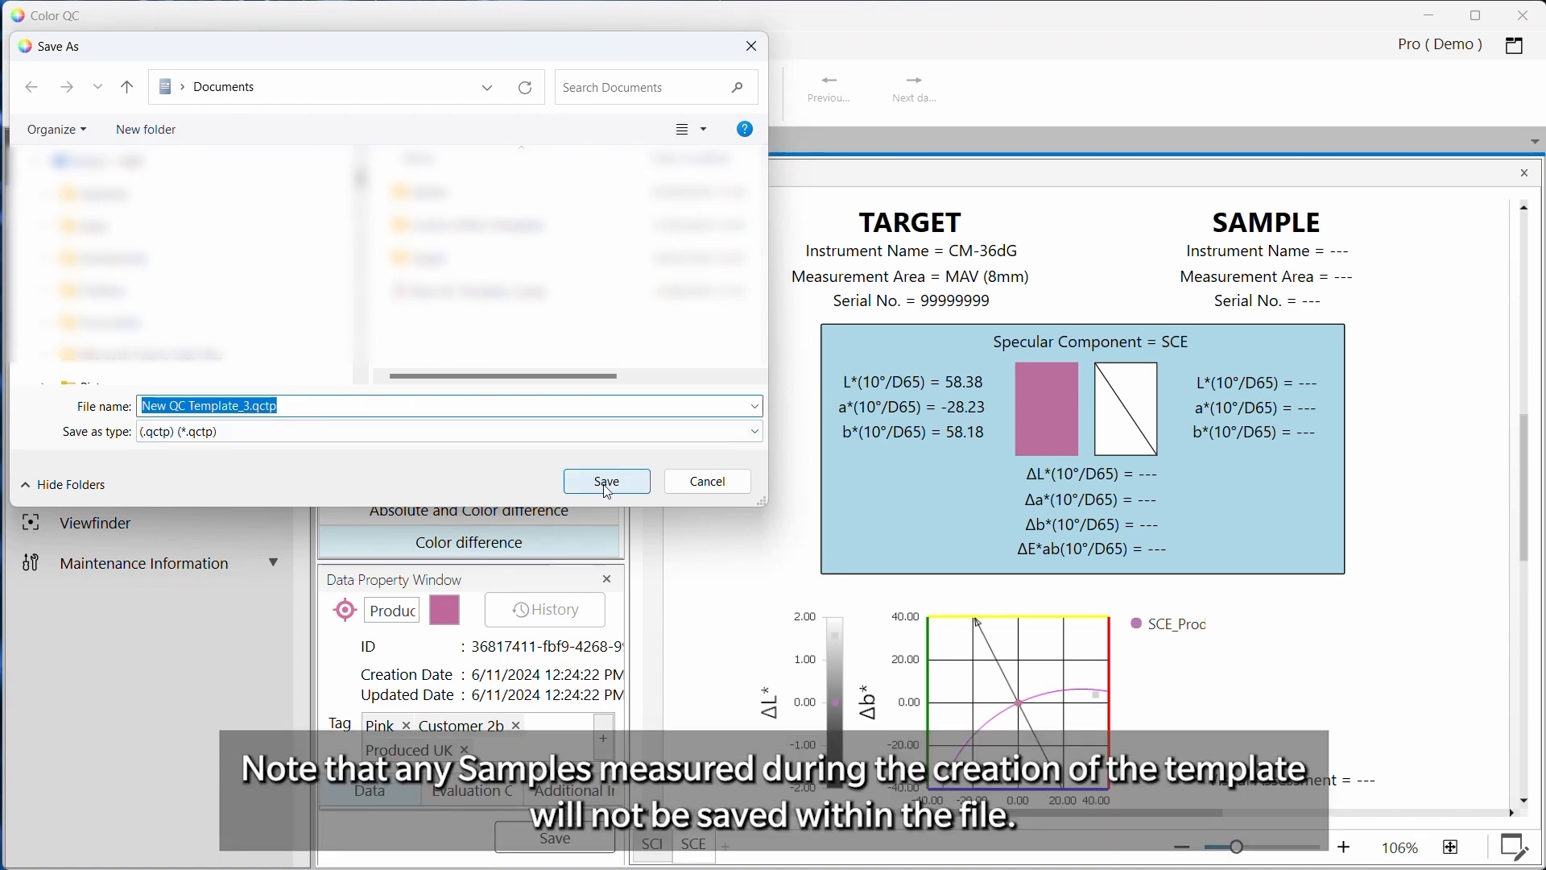
{"action": "left_click", "coordinate": [602, 485]}
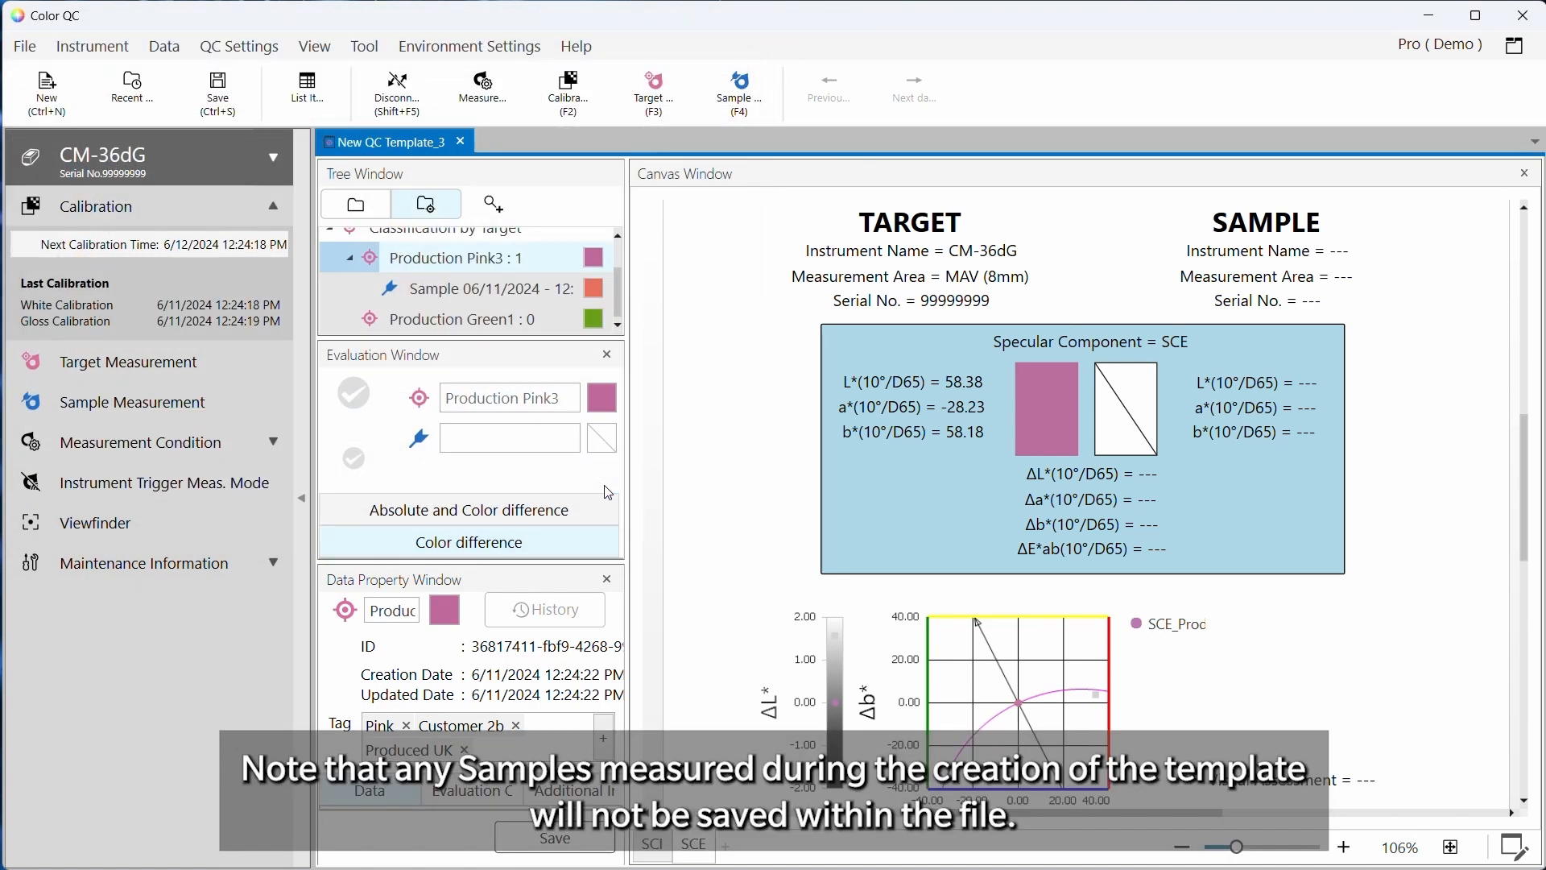
Close the template and create a new document from the saved QC template file
{"action": "left_click", "coordinate": [462, 143]}
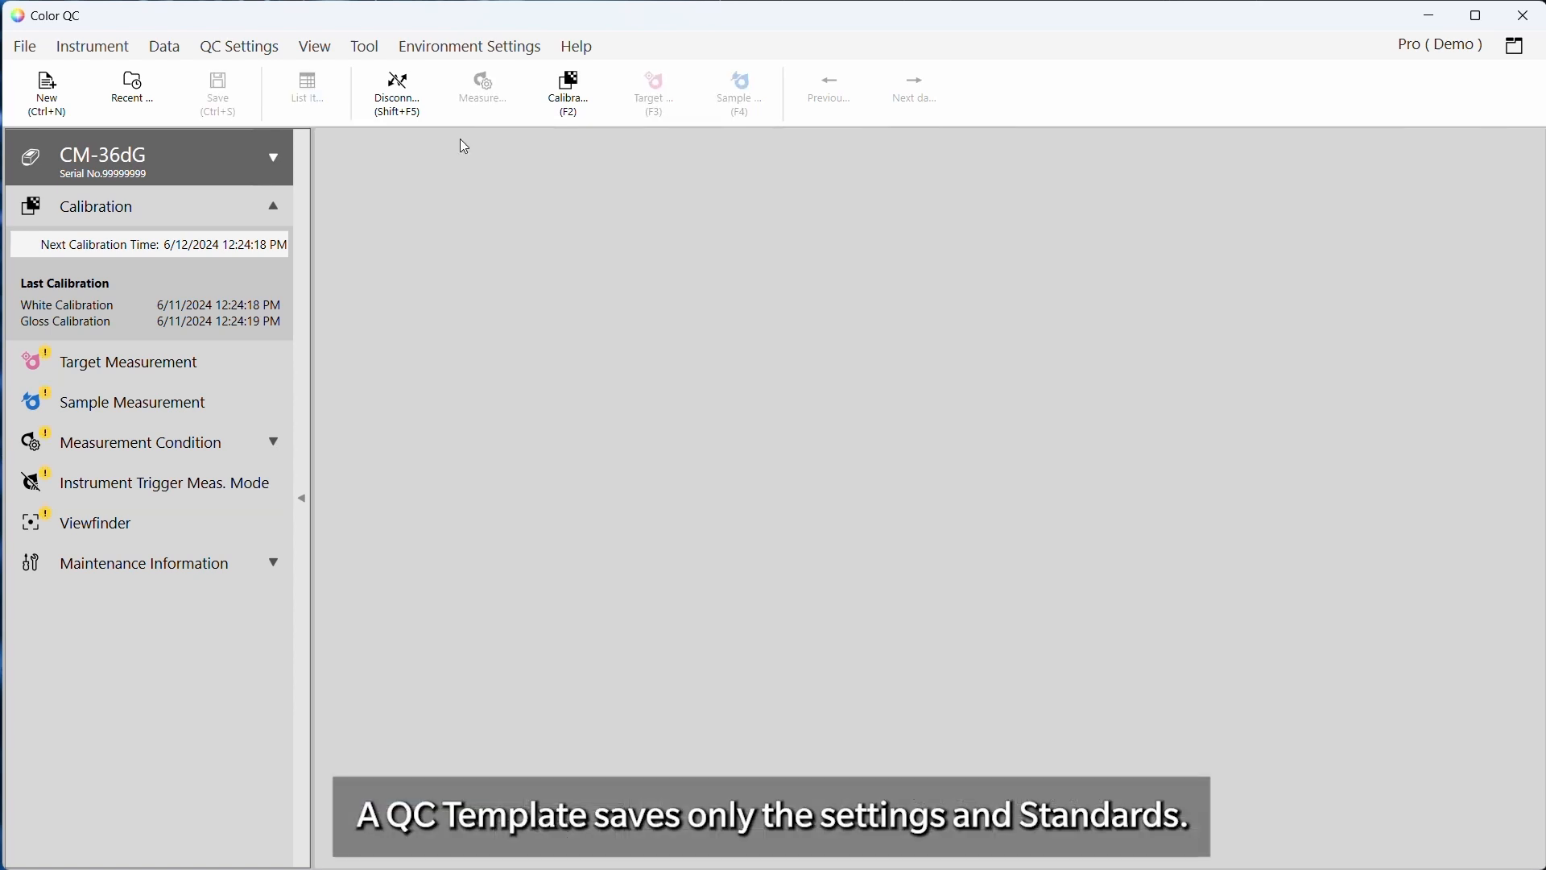
{"action": "left_click", "coordinate": [42, 50]}
{"action": "mouse_move", "coordinate": [77, 74]}
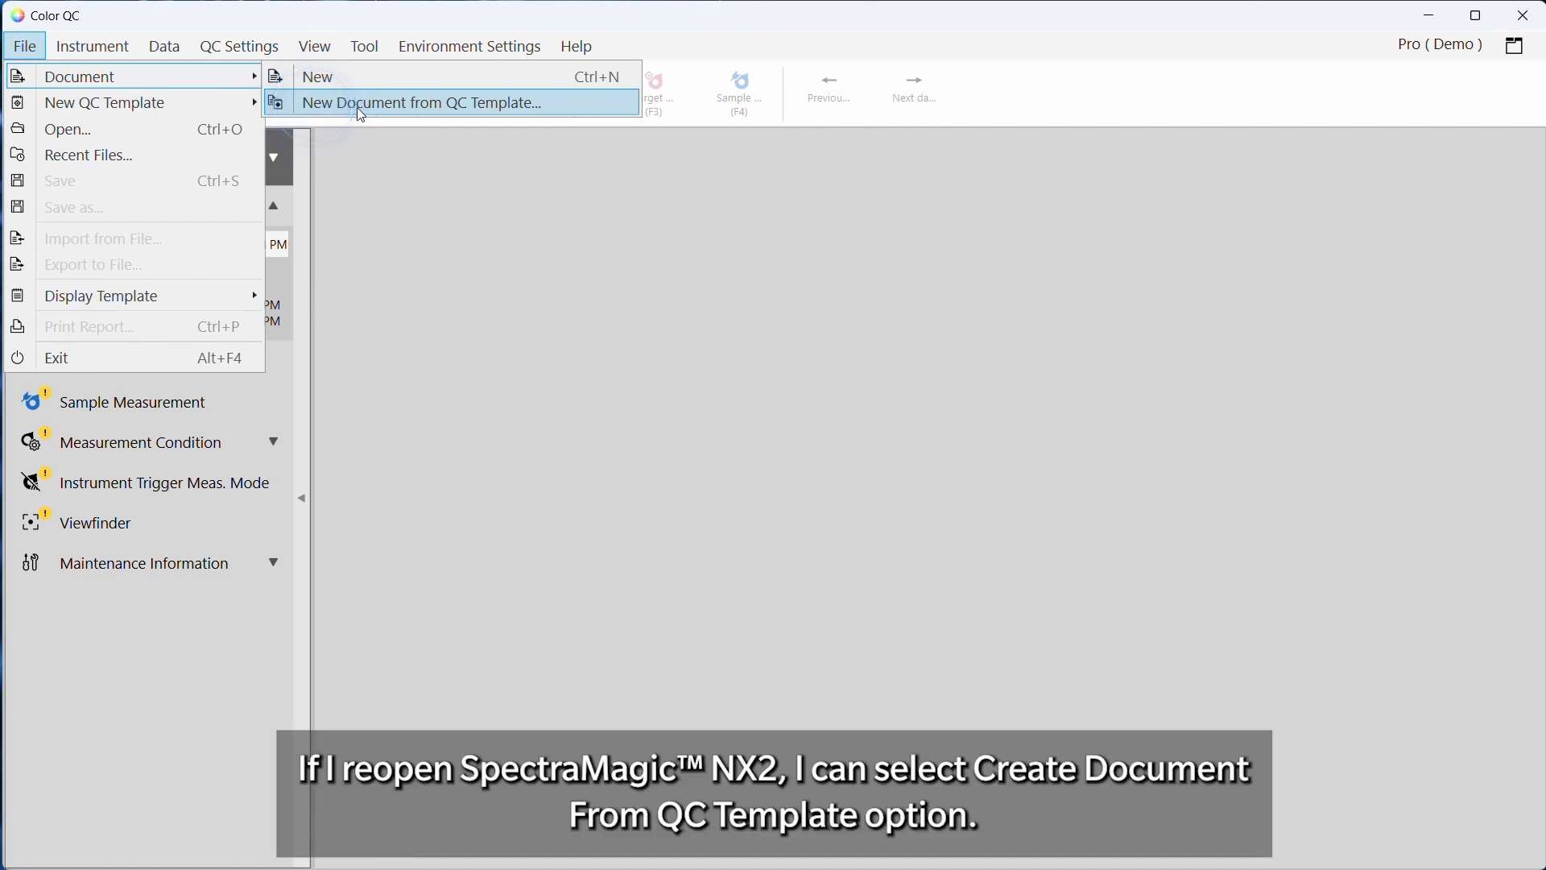
{"action": "left_click", "coordinate": [355, 107]}
{"action": "double_click", "coordinate": [346, 324]}
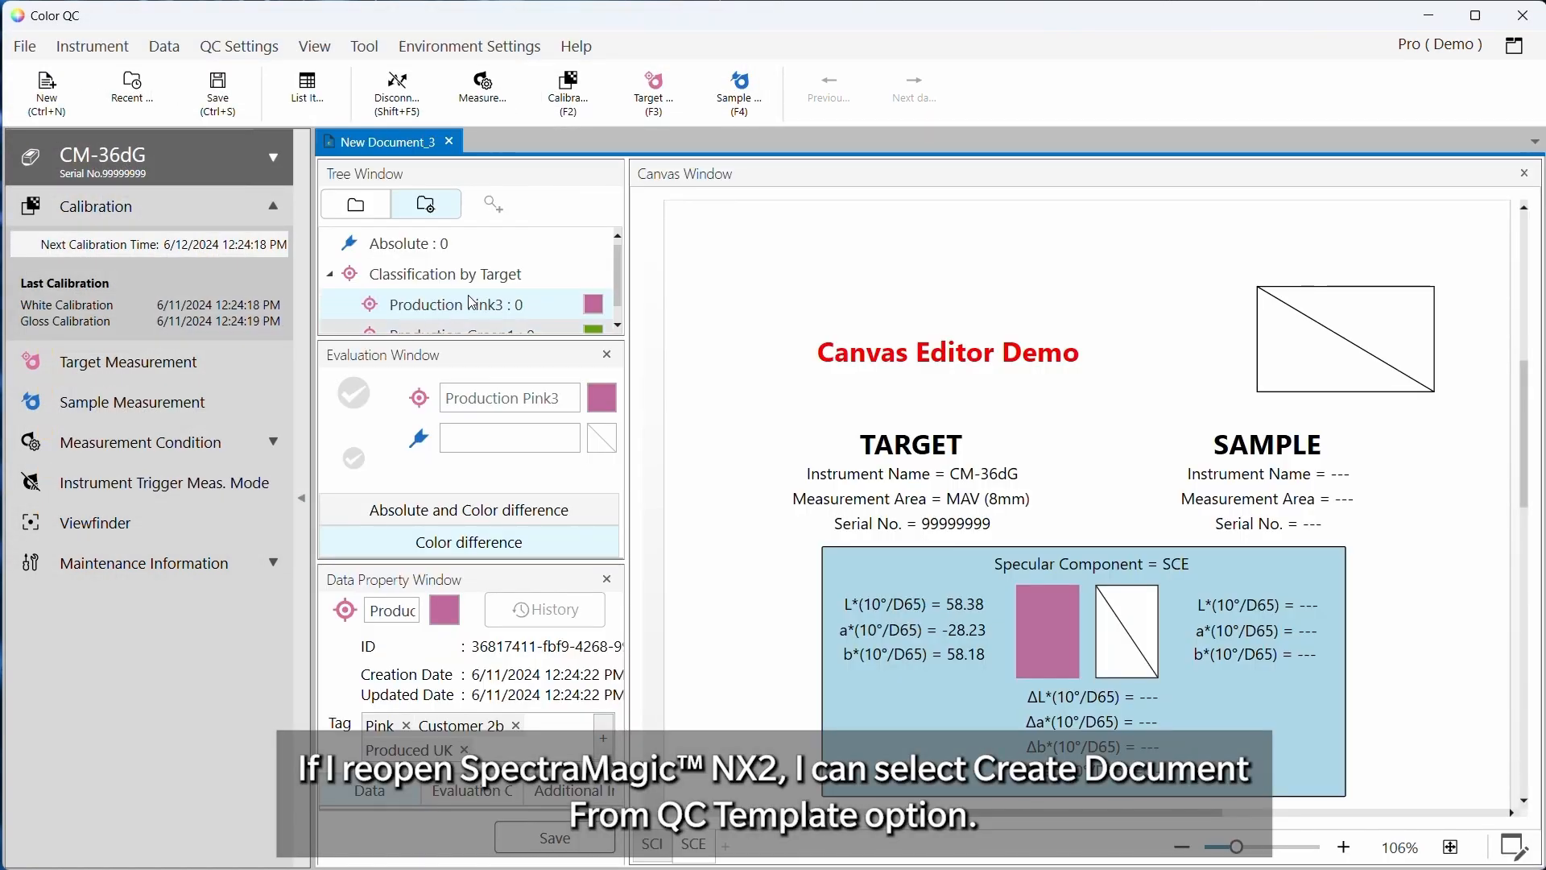
Measure a sample against the Production Green1 target, choosing Catherine for its Visual Assessment
{"action": "scroll", "coordinate": [503, 288], "scroll_direction": "down", "scroll_amount": 1}
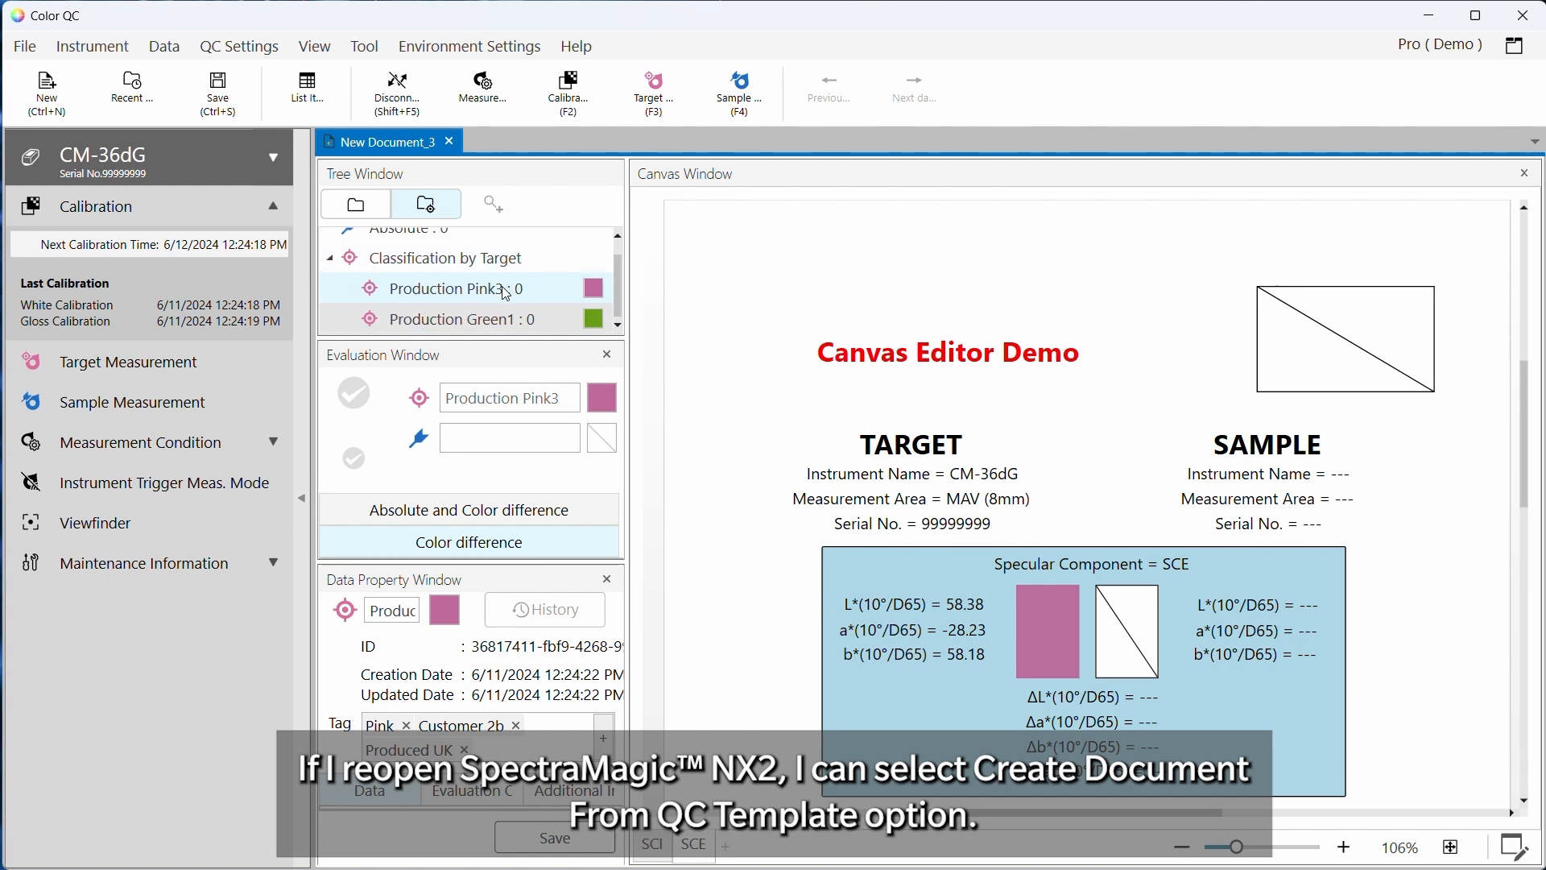
{"action": "left_click", "coordinate": [503, 320]}
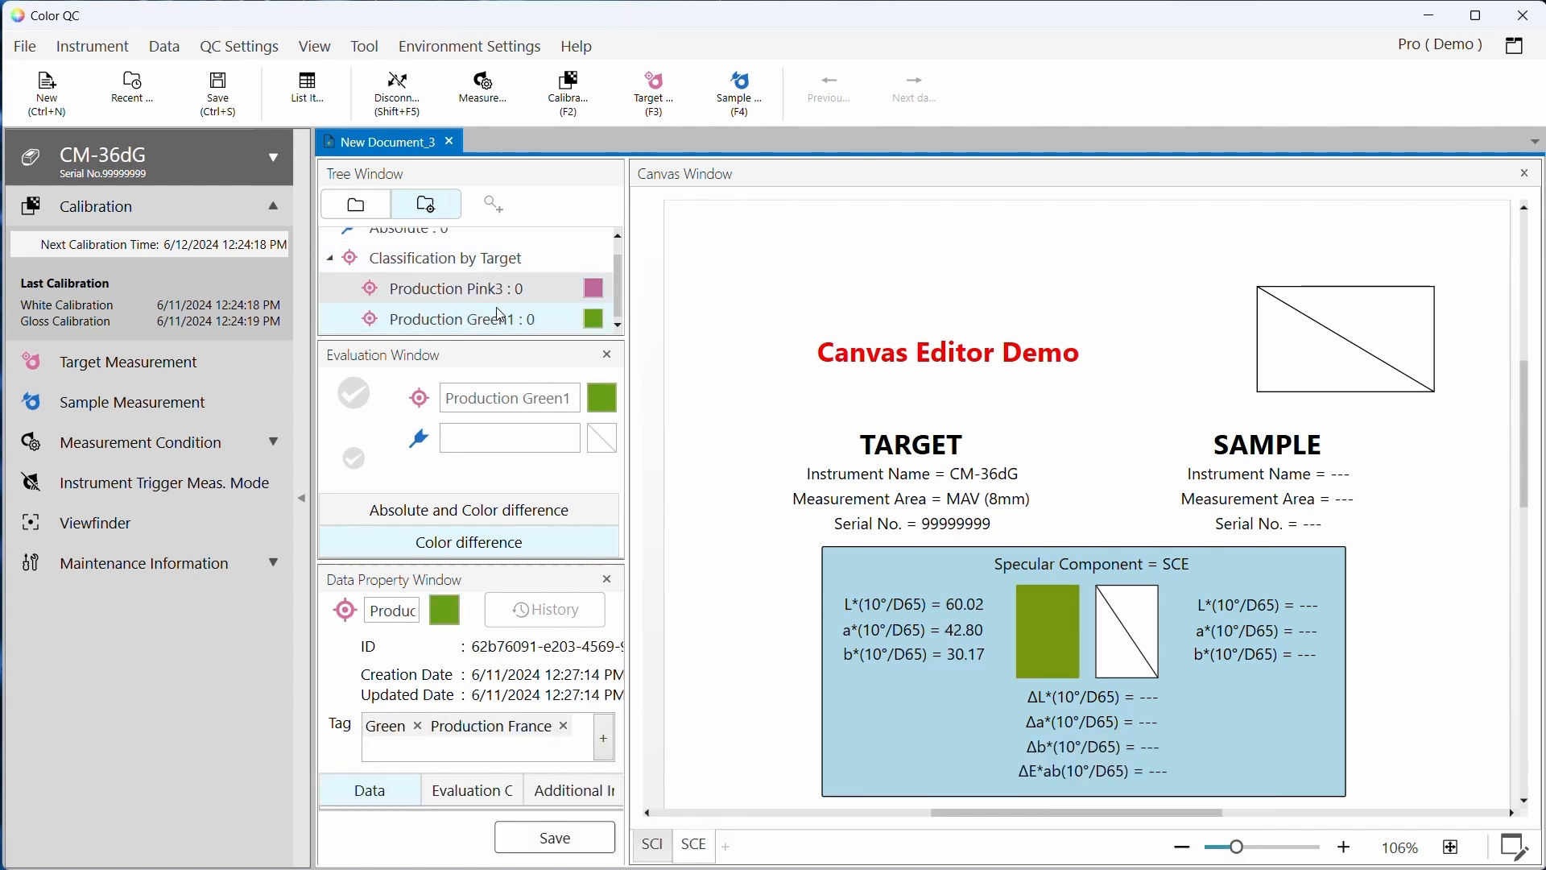
{"action": "left_click", "coordinate": [496, 292]}
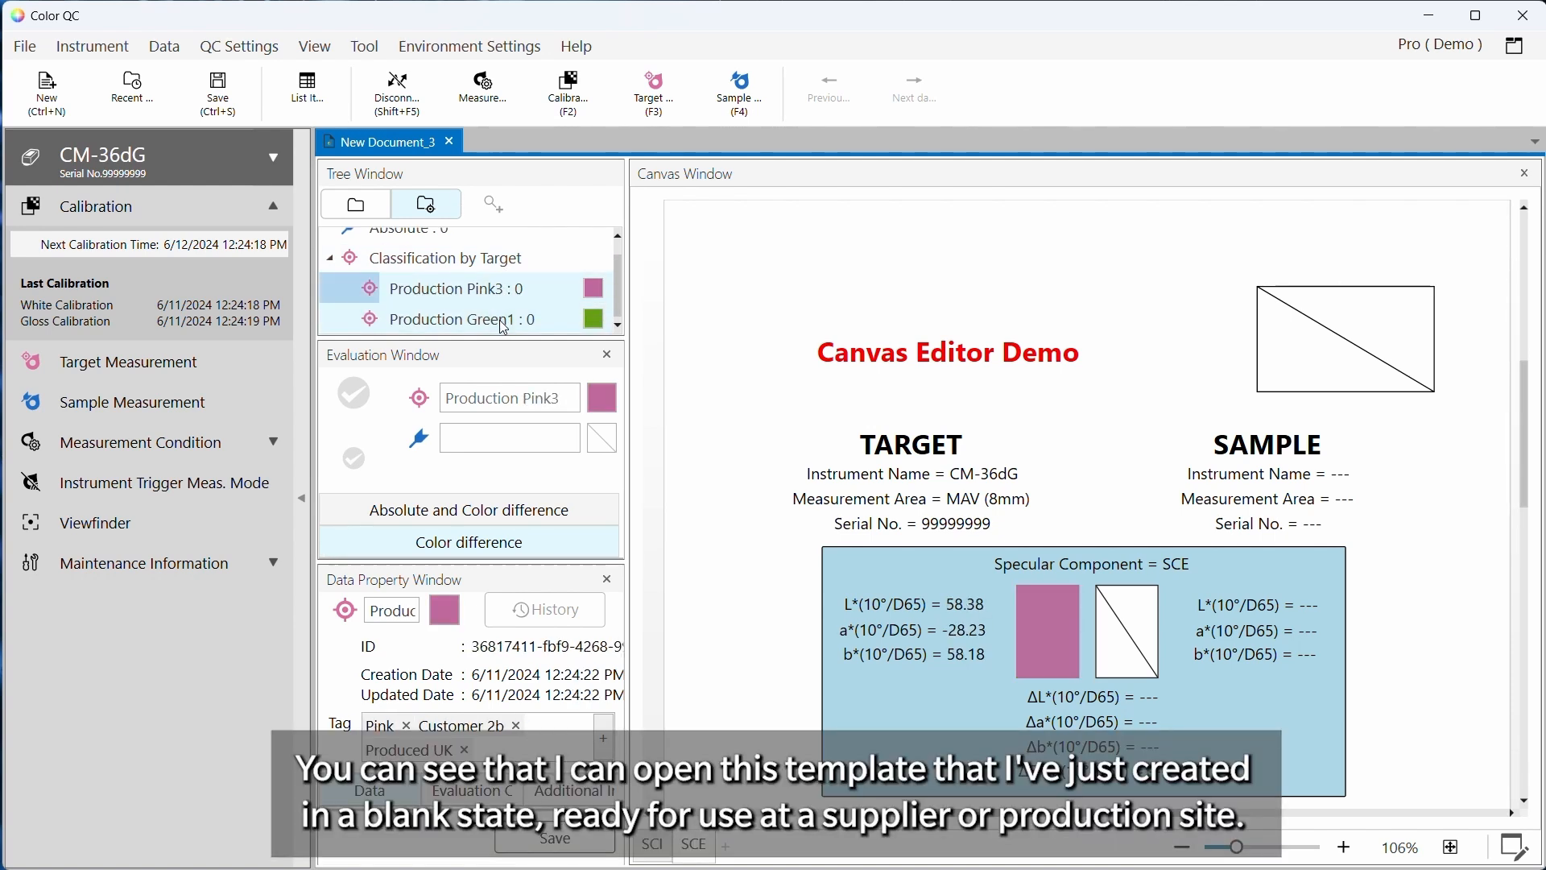
{"action": "left_click", "coordinate": [504, 322]}
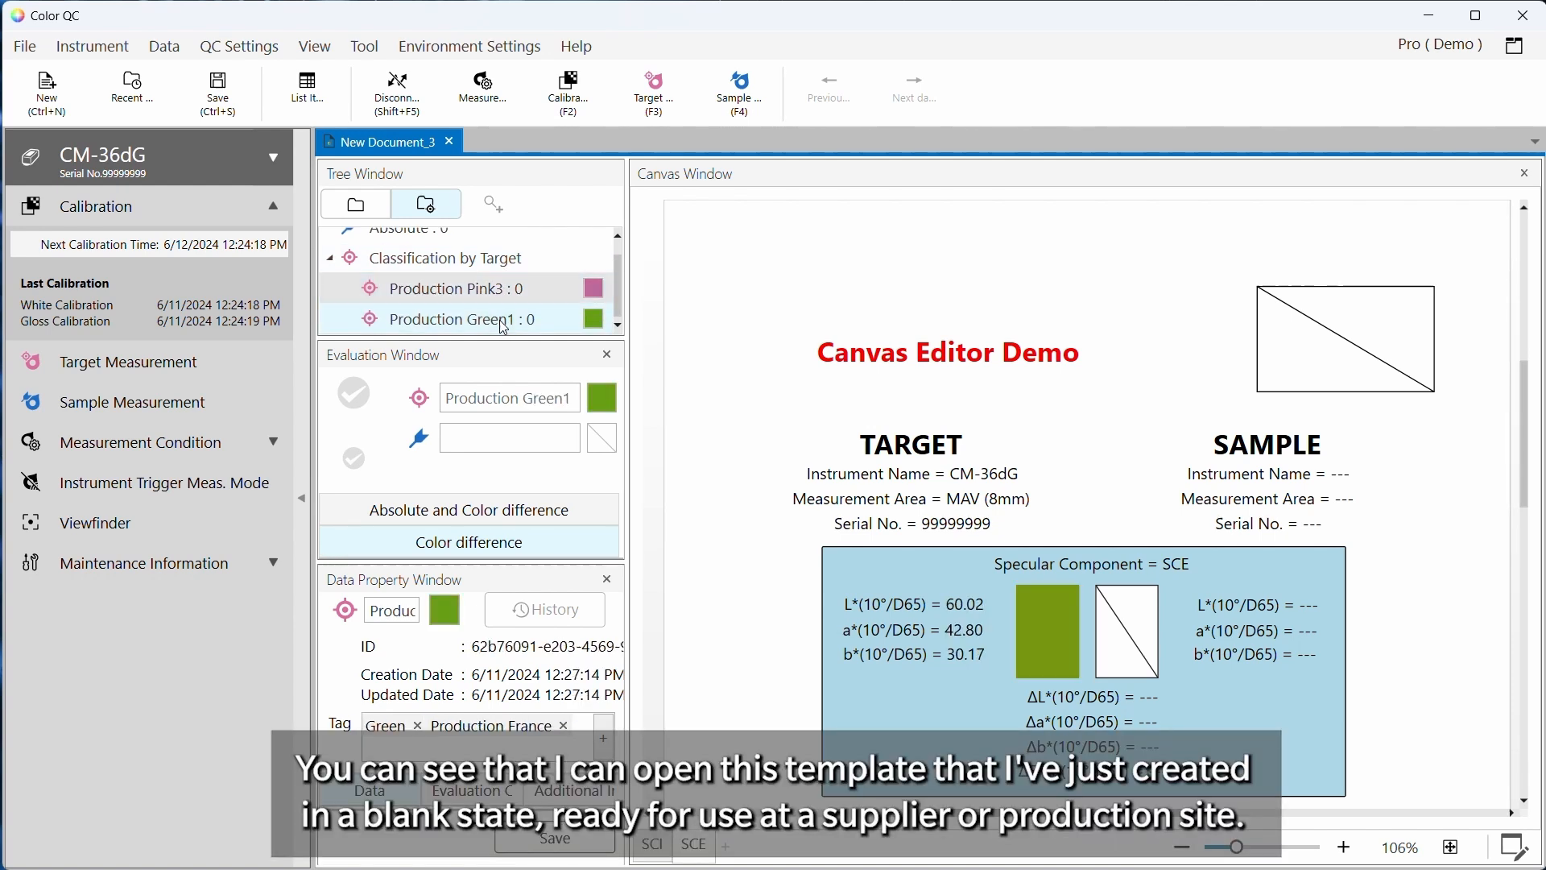
{"action": "left_click", "coordinate": [158, 415]}
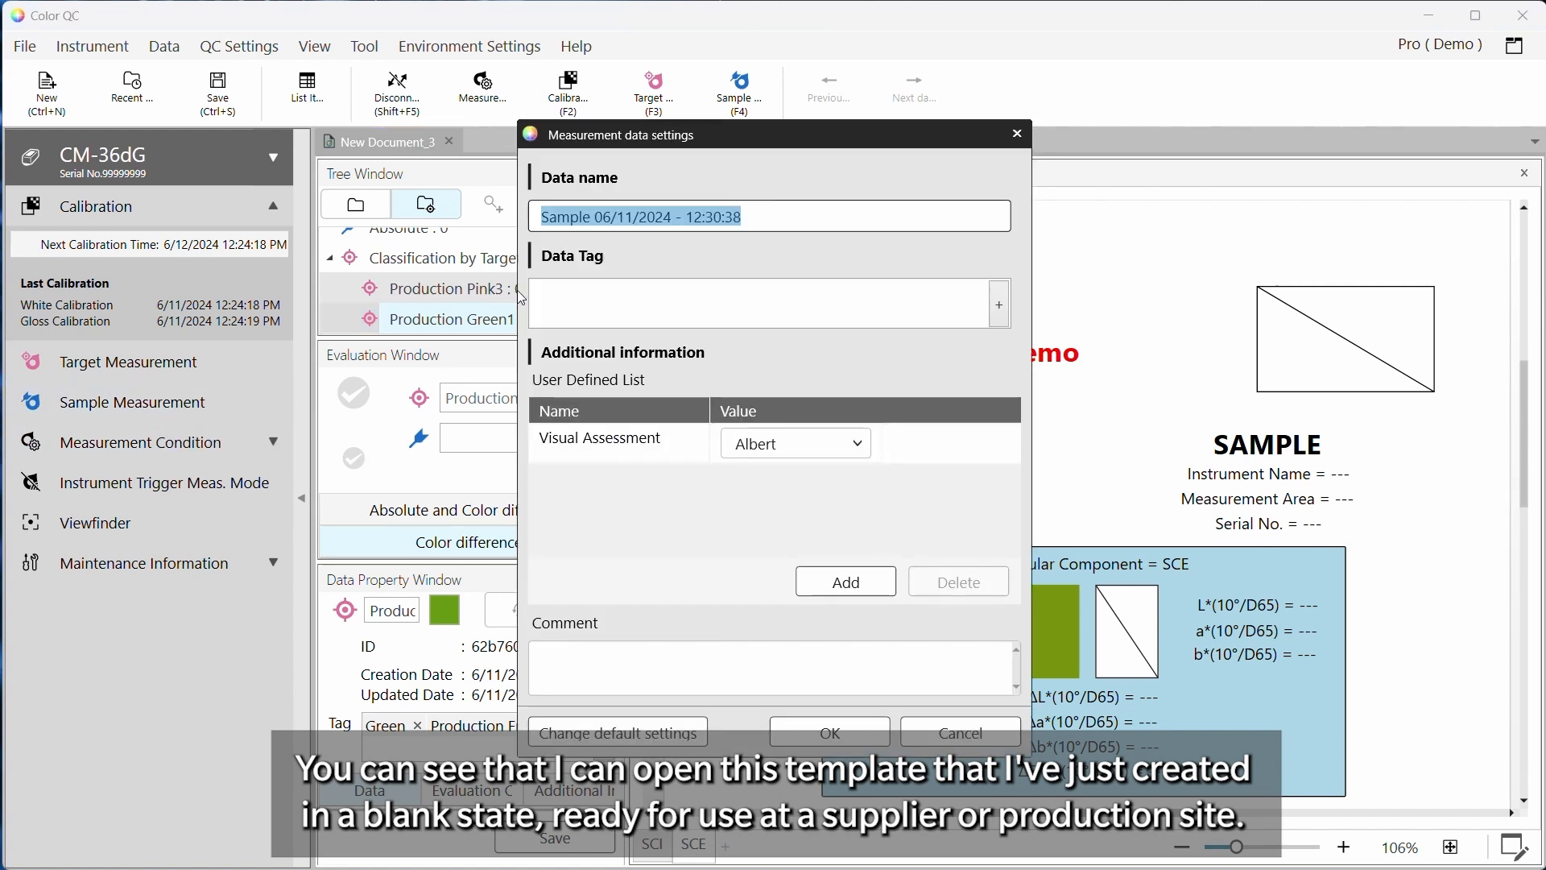
{"action": "left_click", "coordinate": [856, 444]}
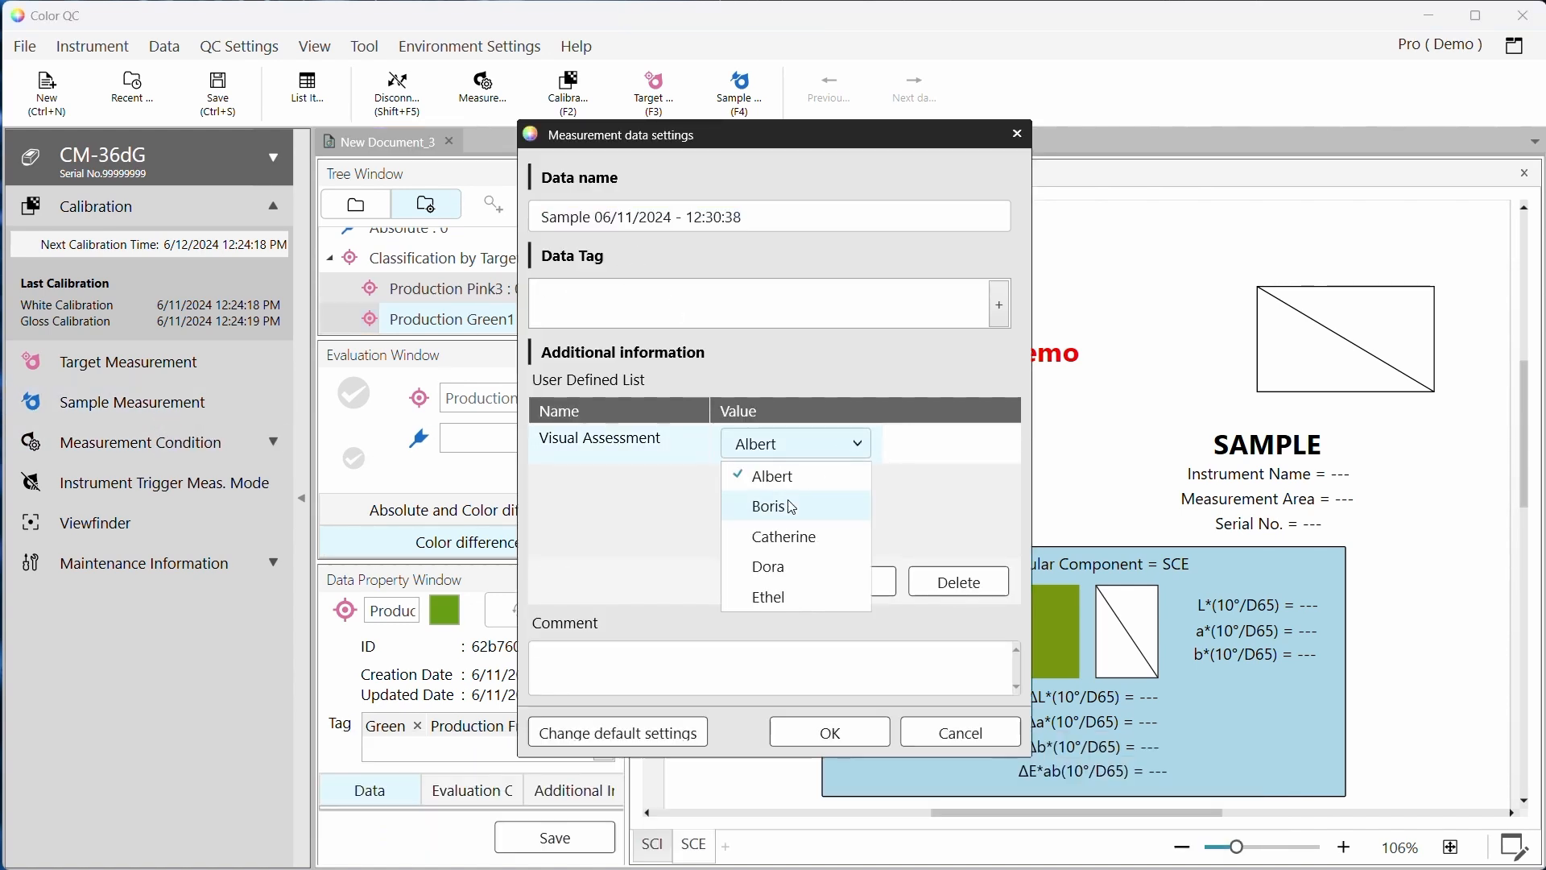
{"action": "left_click", "coordinate": [778, 537]}
{"action": "left_click", "coordinate": [825, 729]}
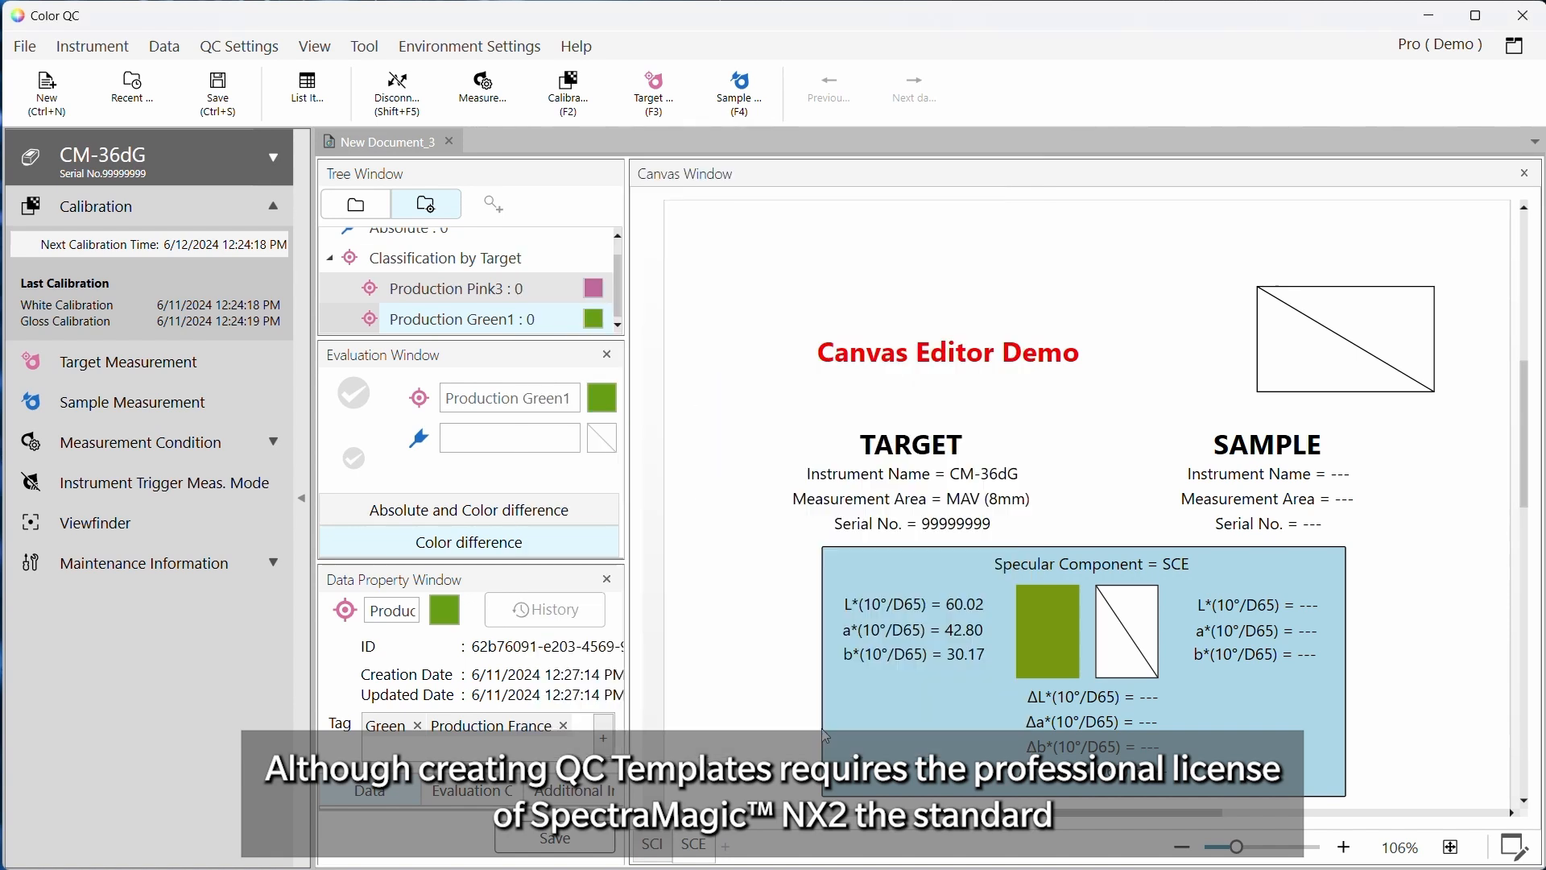
{"action": "scroll", "coordinate": [1369, 539], "scroll_direction": "down", "scroll_amount": 3}
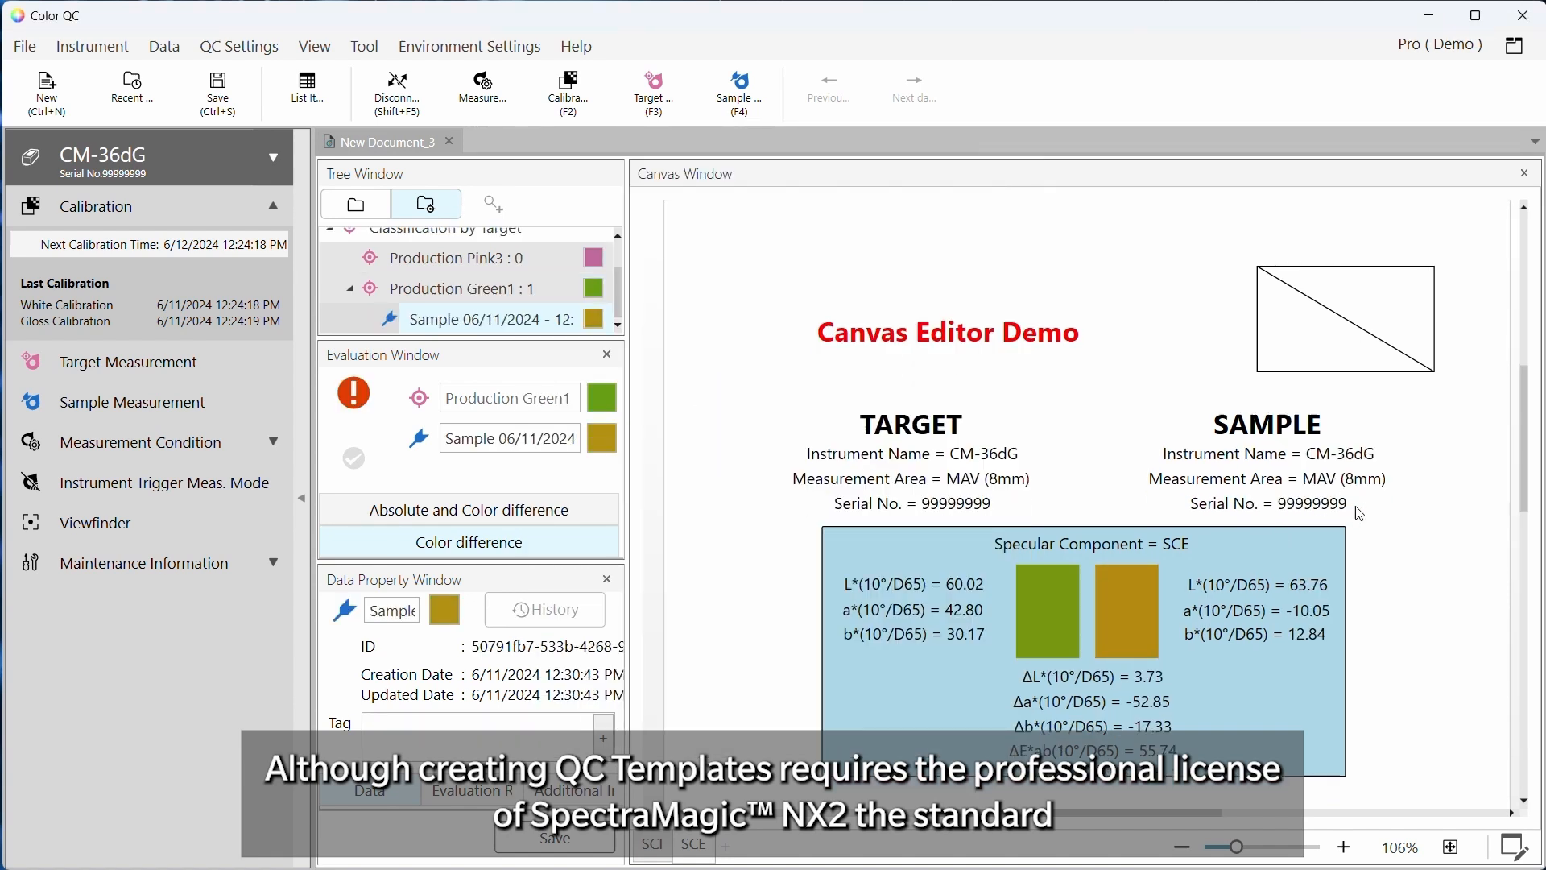